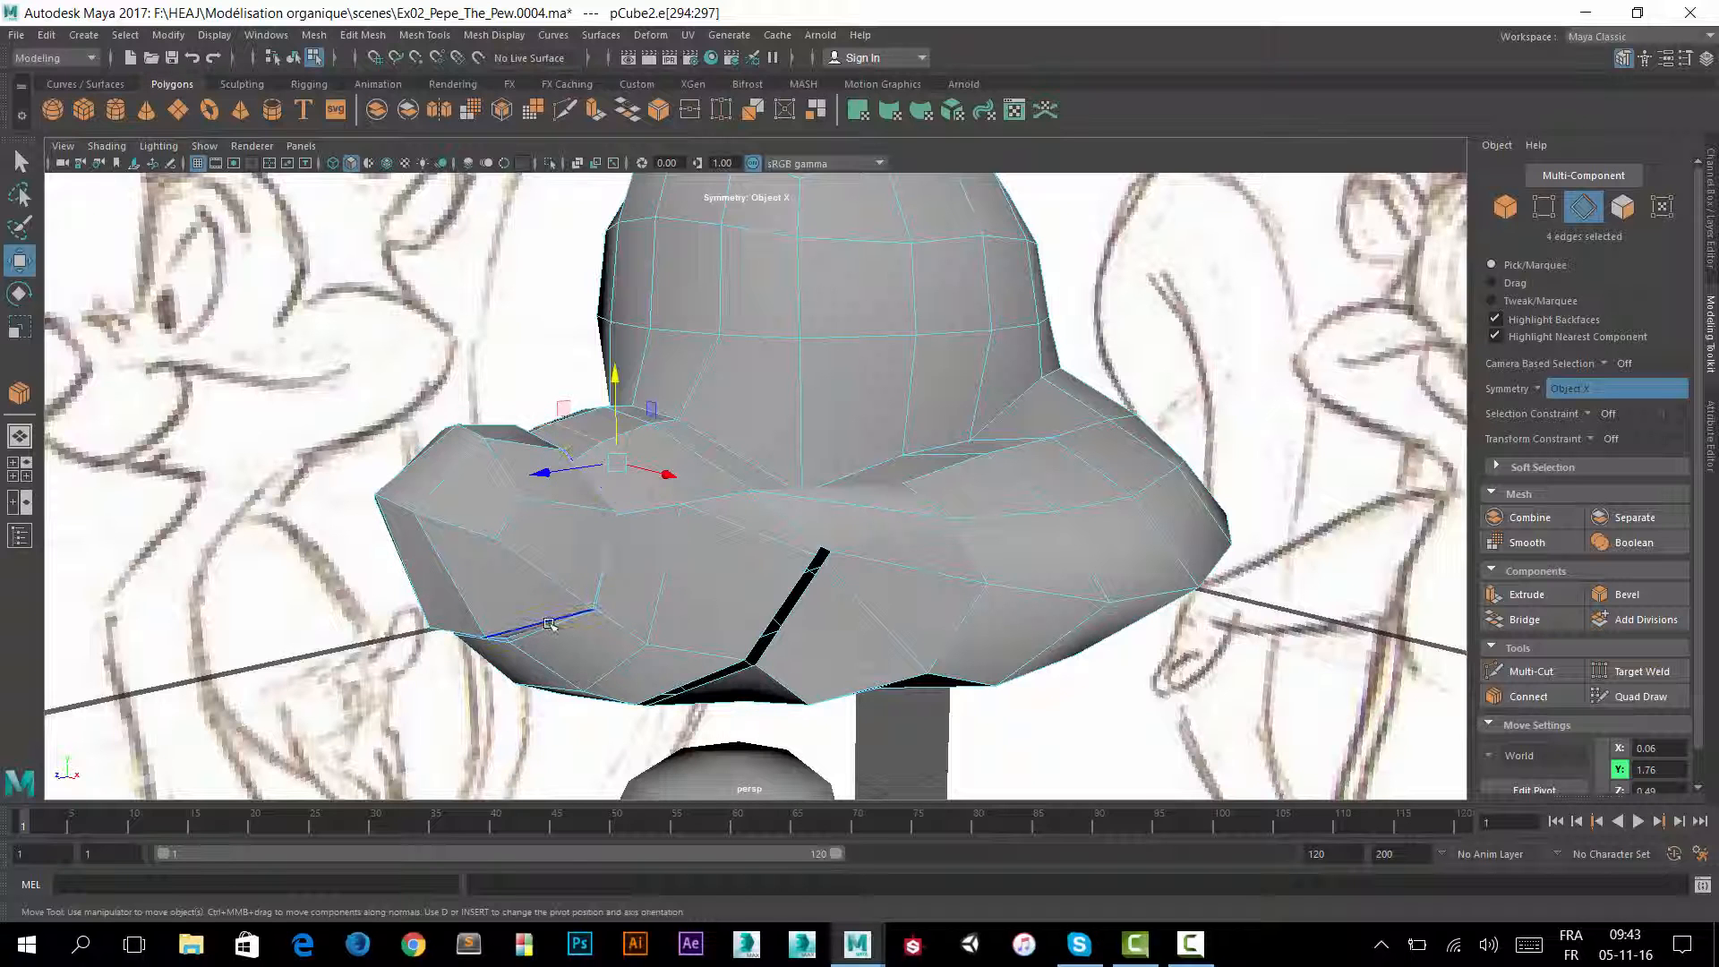
# Select the edge ring radiating around the mouth opening and connect it with one segment at slide 0.5 to add a surrounding loop.
pyautogui.keyDown('alt'); pyautogui.moveTo(635, 613); pyautogui.dragTo(519, 416); pyautogui.keyUp('alt')
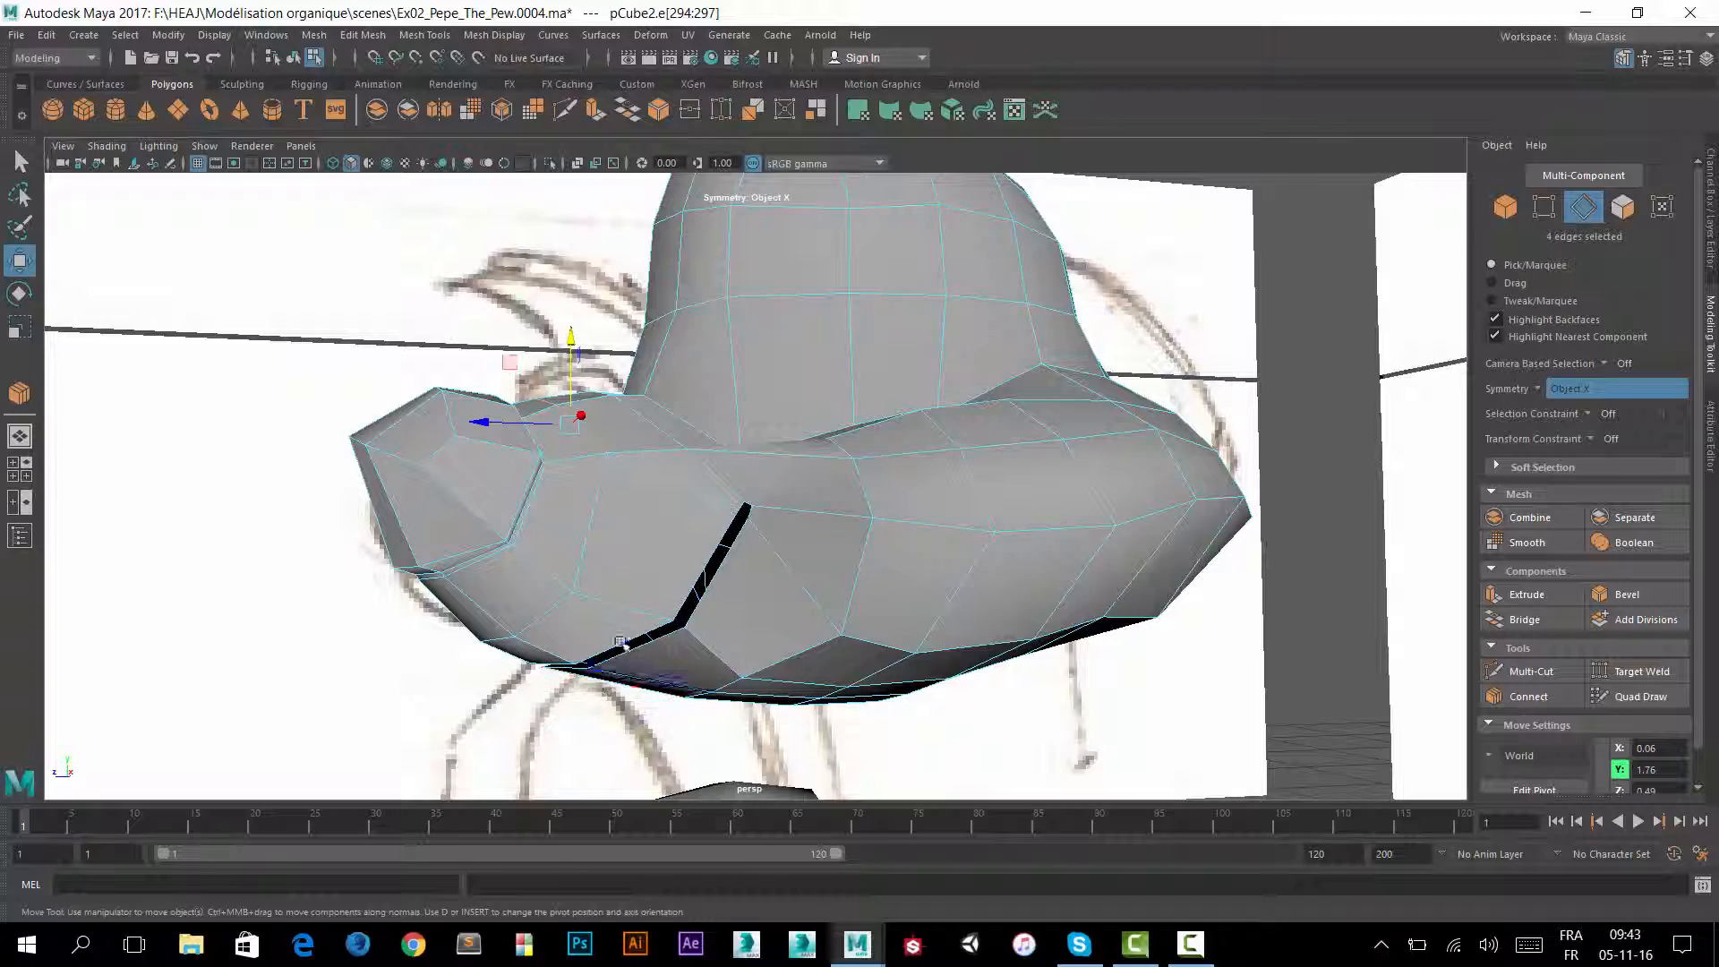
pyautogui.keyDown('alt'); pyautogui.moveTo(624, 642); pyautogui.dragTo(716, 598); pyautogui.keyUp('alt')
pyautogui.click(588, 619)
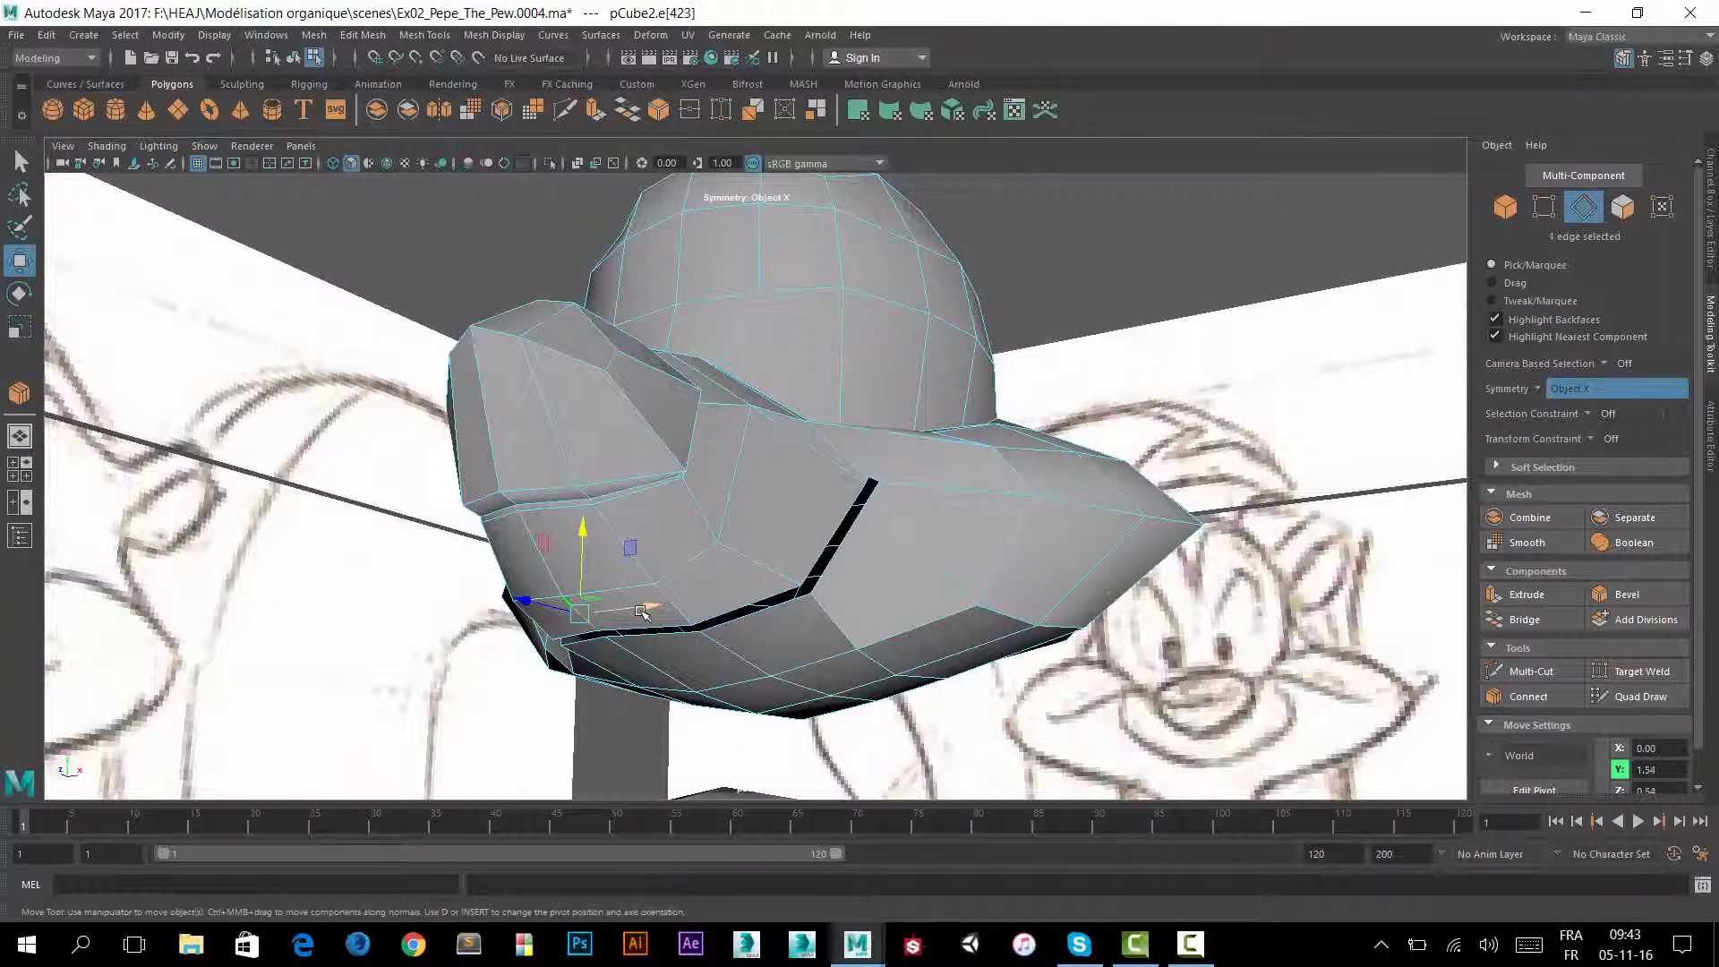
pyautogui.doubleClick(675, 603)
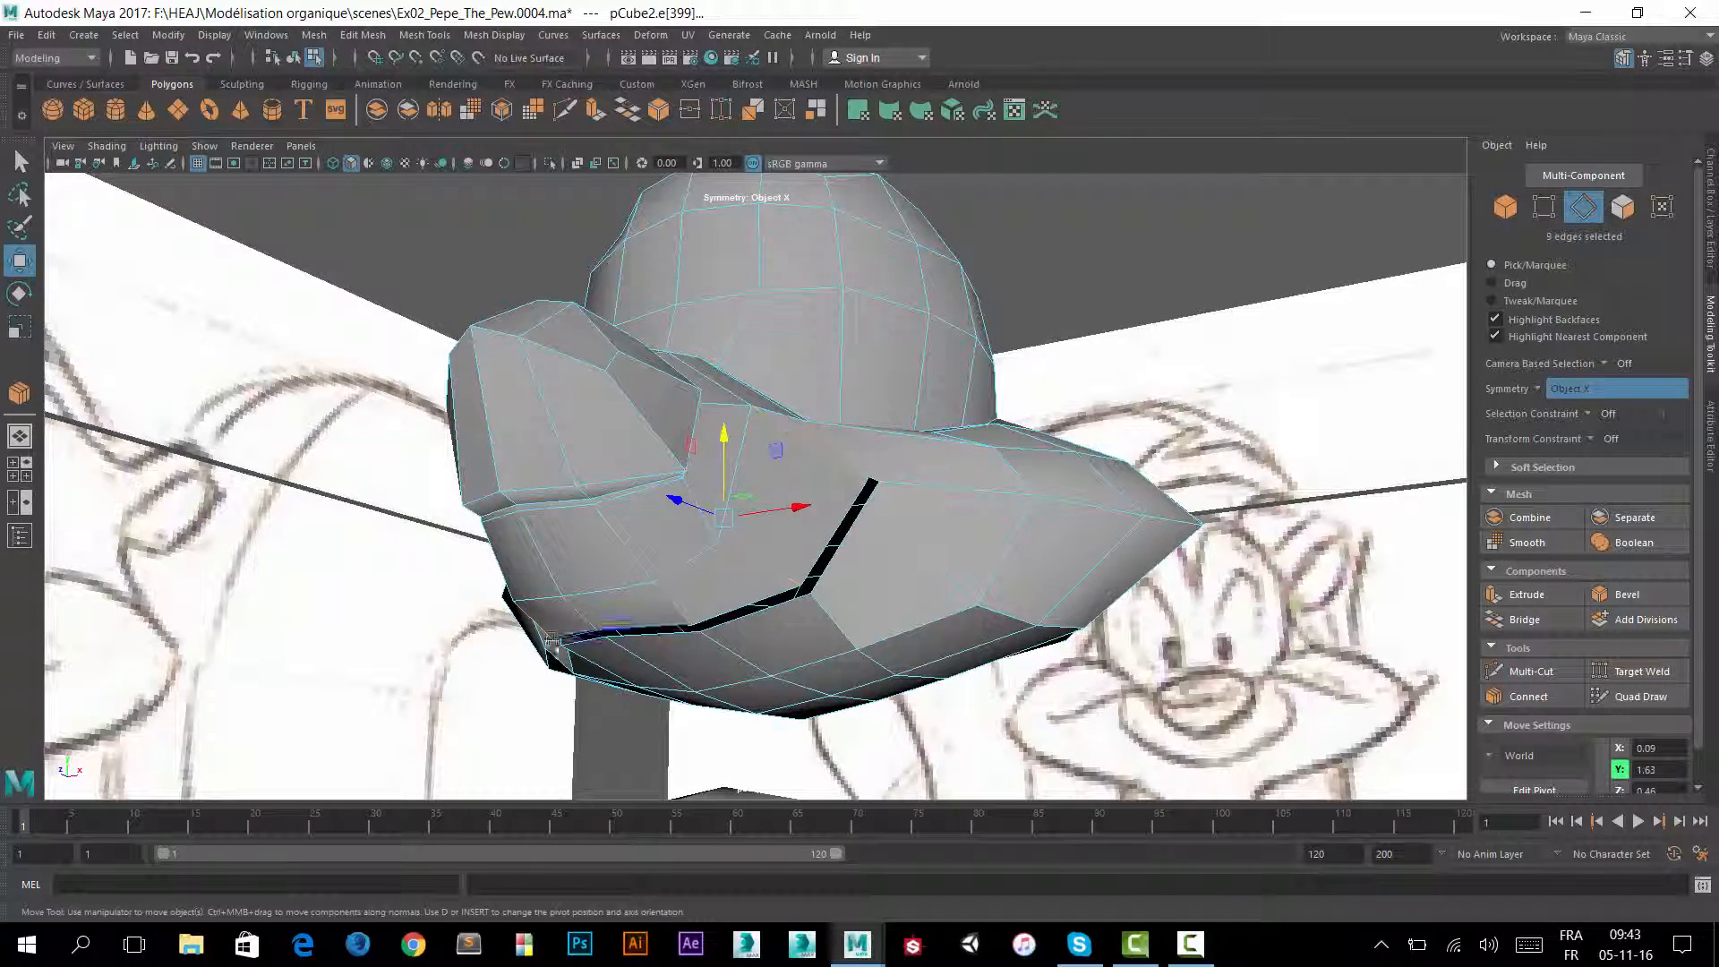
pyautogui.keyDown('shift'); pyautogui.doubleClick(931, 489); pyautogui.keyUp('shift')
pyautogui.keyDown('shift'); pyautogui.click(919, 543); pyautogui.keyUp('shift')
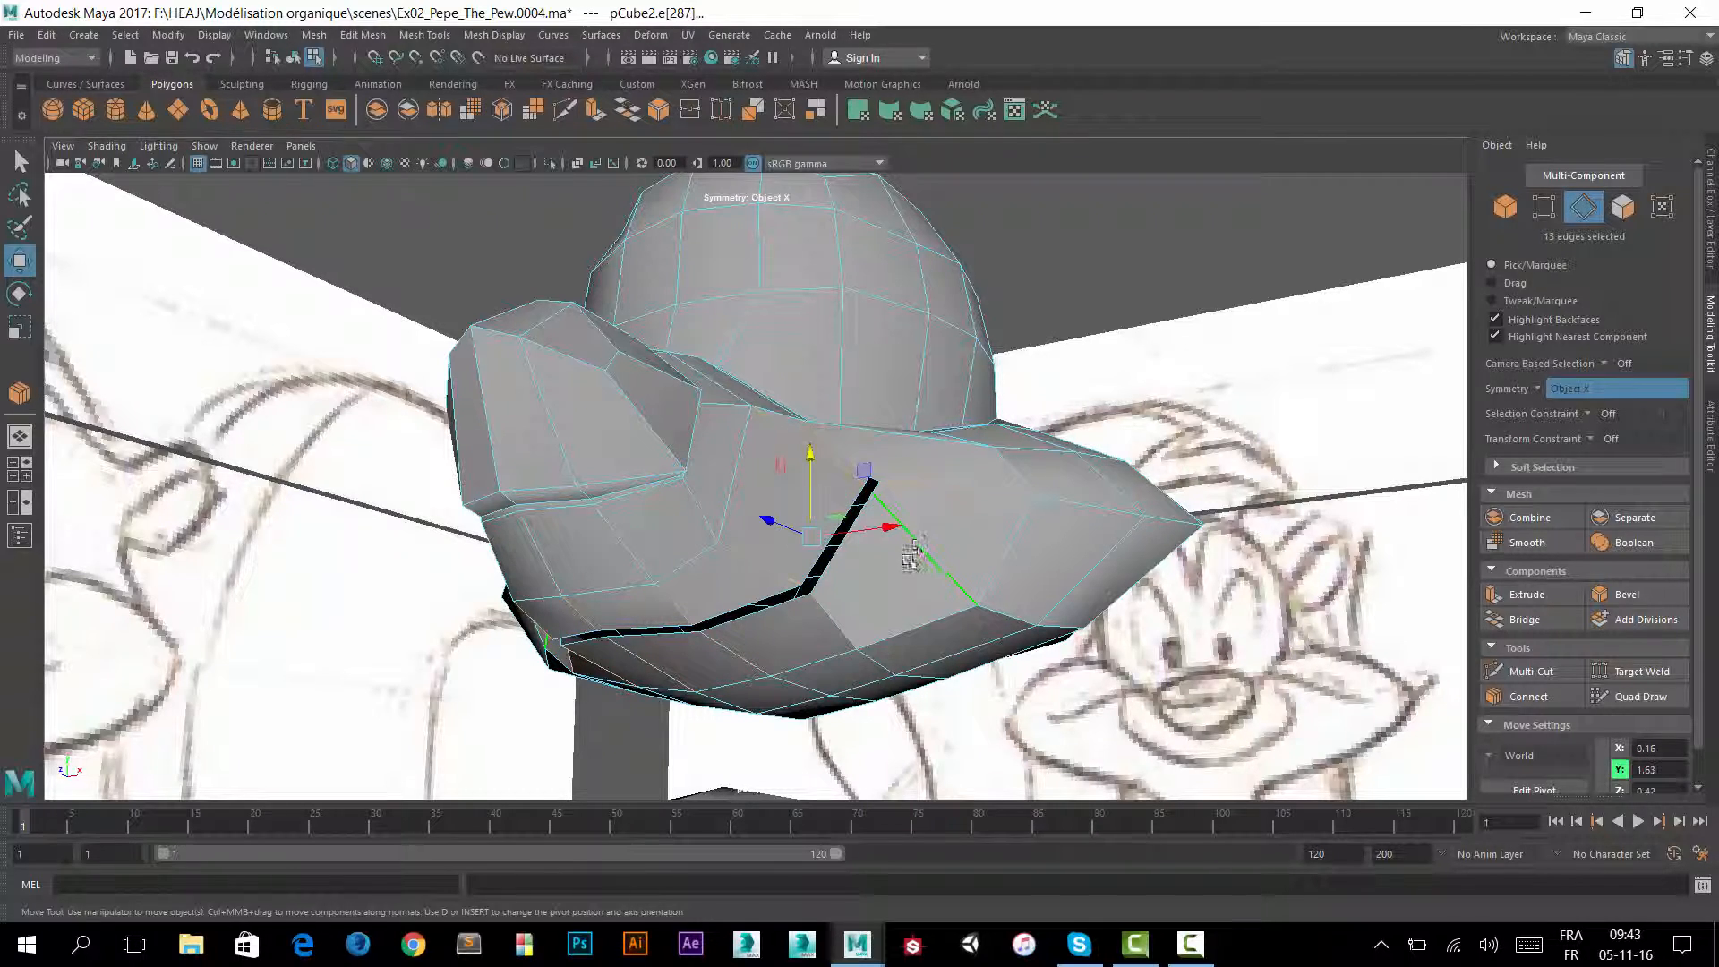
pyautogui.keyDown('alt'); pyautogui.moveTo(810, 583); pyautogui.dragTo(769, 604); pyautogui.keyUp('alt')
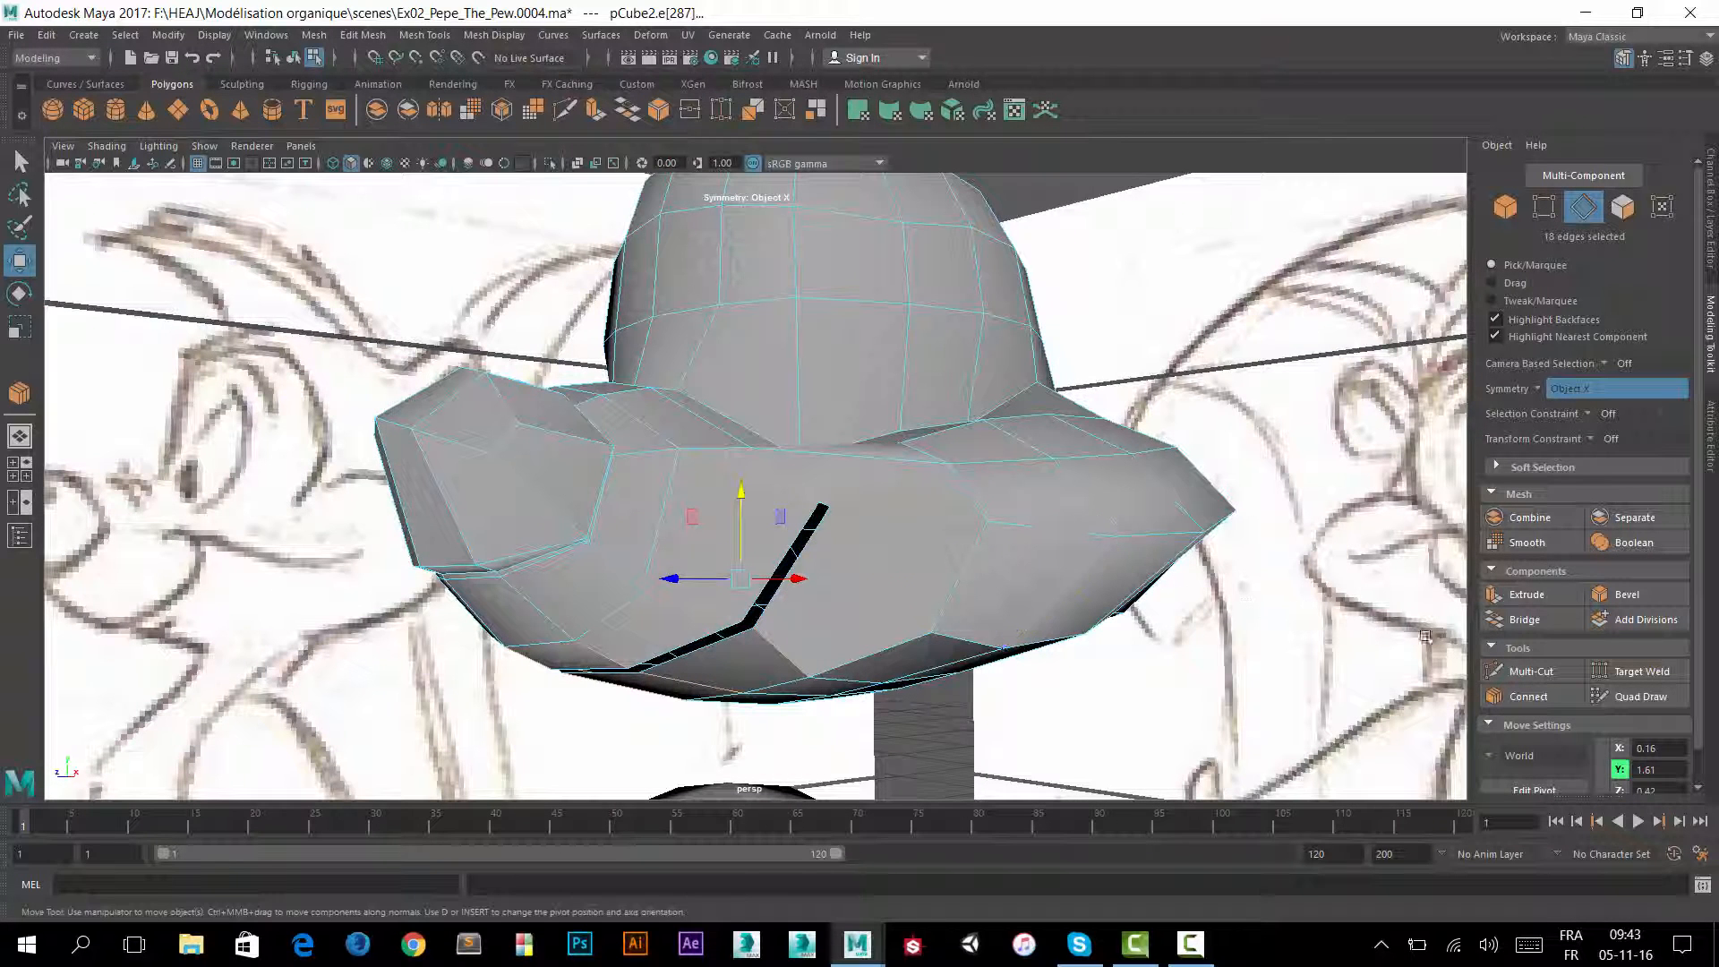
pyautogui.click(1544, 694)
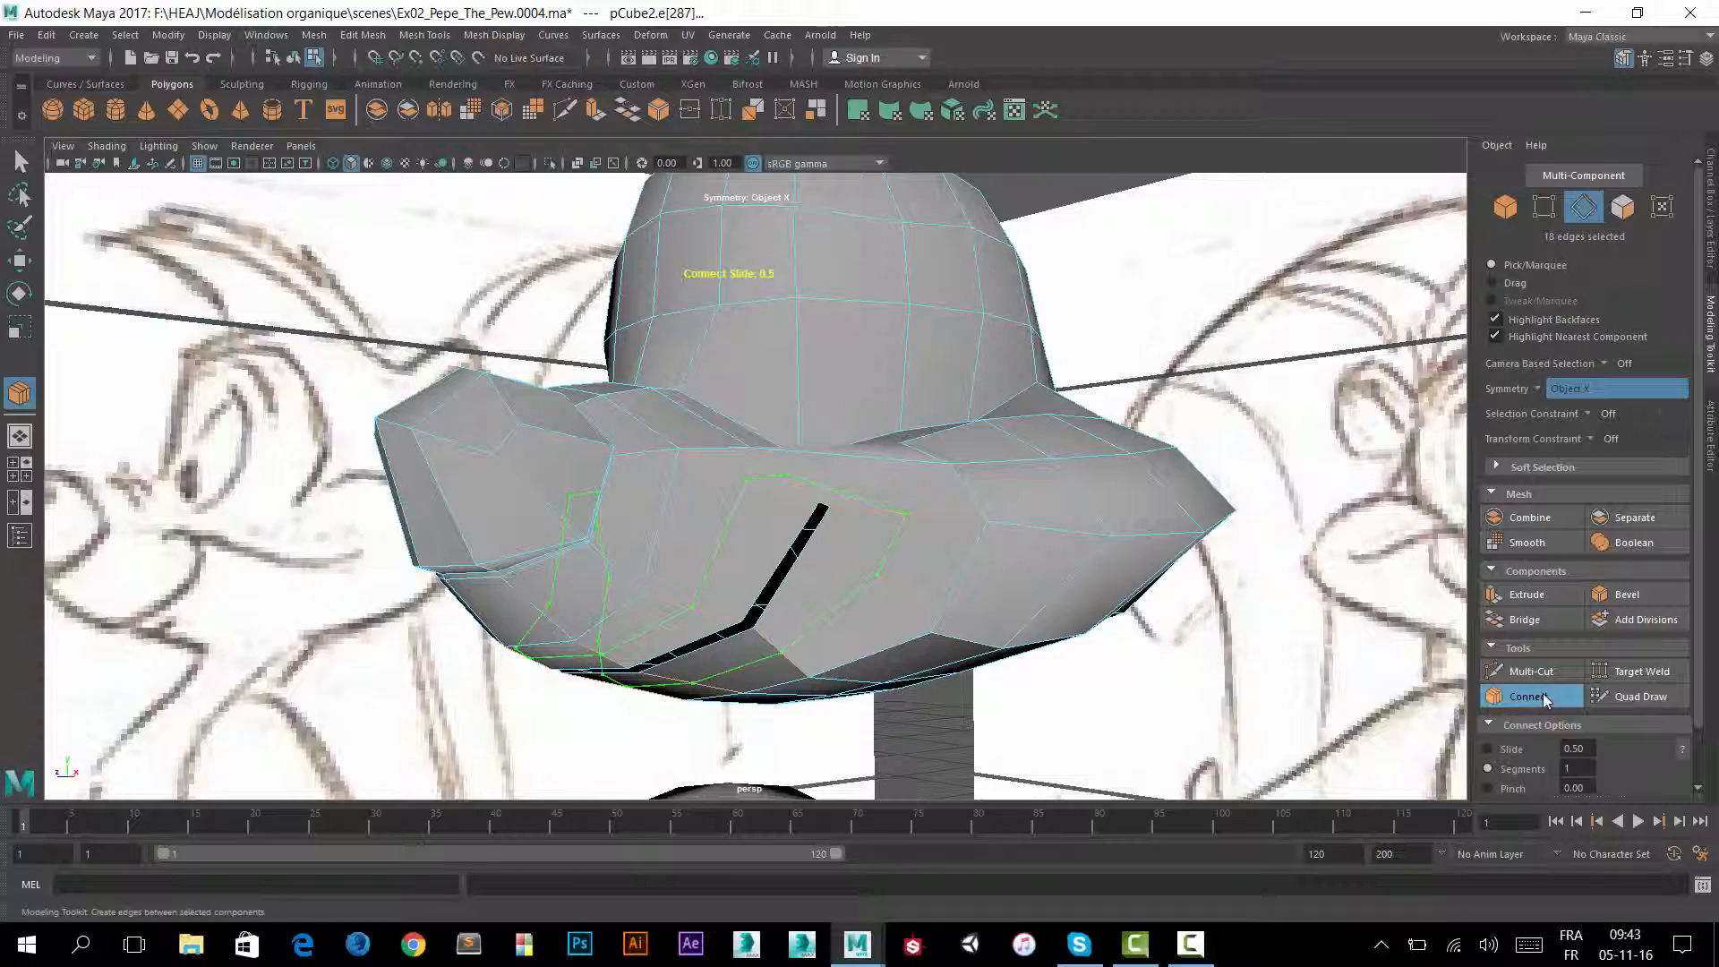
pyautogui.press('w')
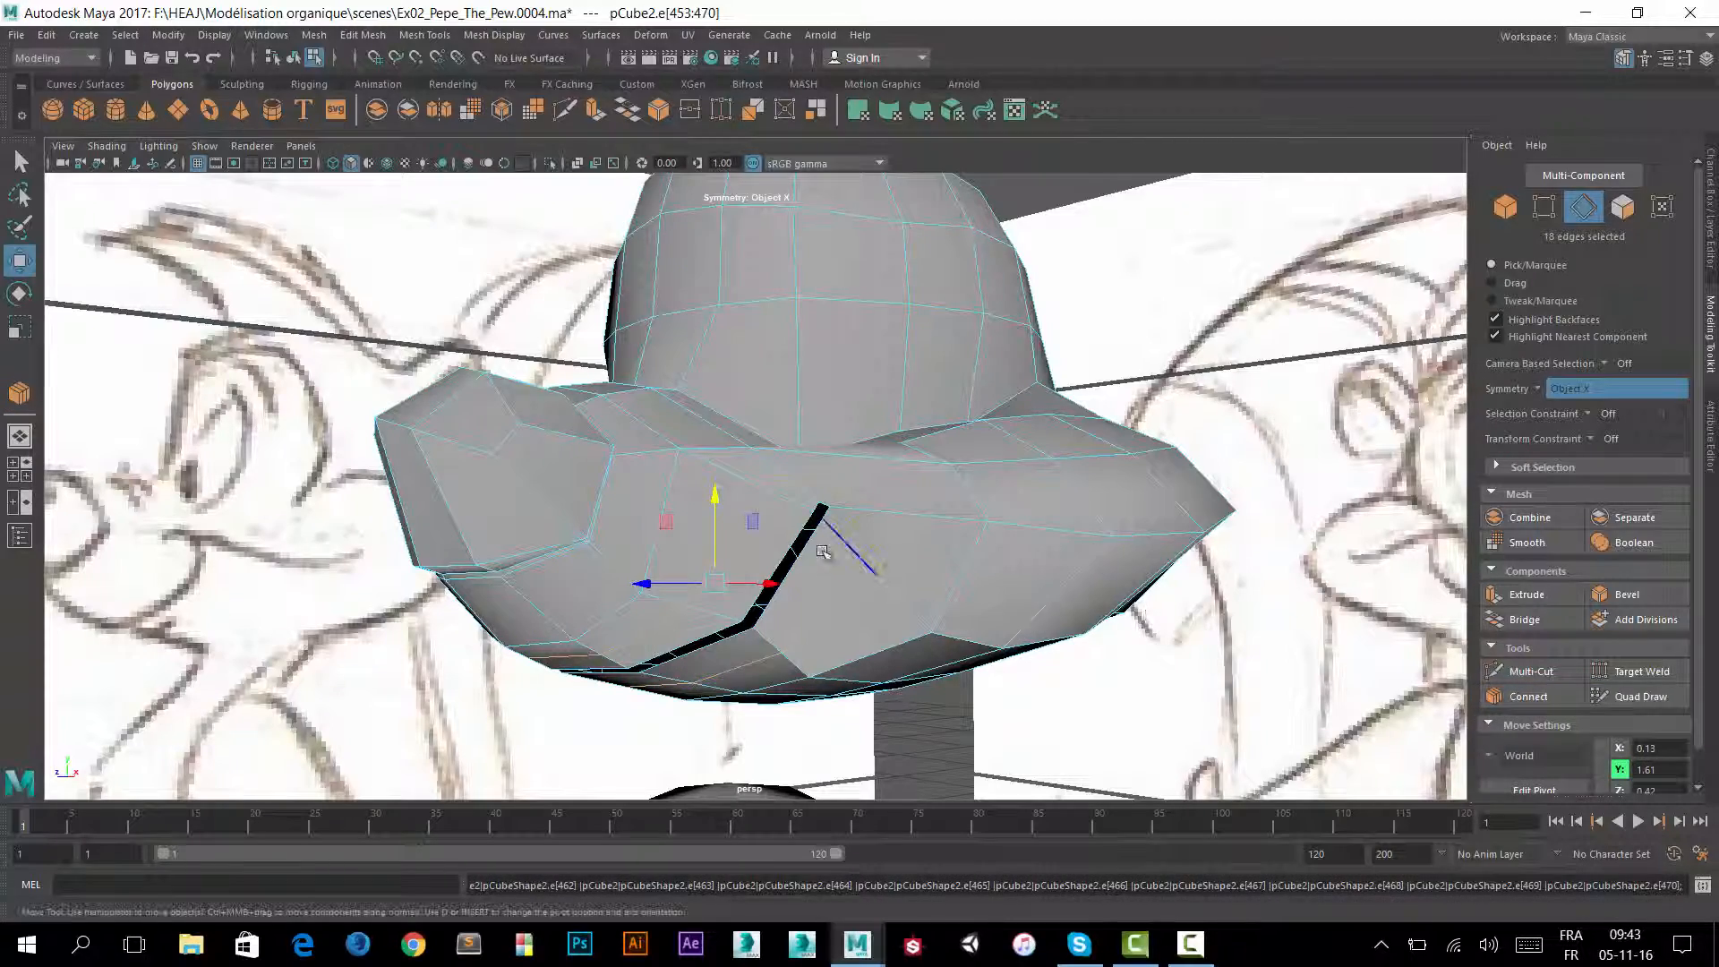
# Switch to vertex editing and move the new loop's two vertices above the mouth corner slightly outward on X and up on Y.
pyautogui.moveTo(863, 538)
pyautogui.keyDown('alt'); pyautogui.mouseDown()
pyautogui.moveTo(904, 492)
pyautogui.moveTo(967, 483)
pyautogui.moveTo(875, 448)
pyautogui.moveTo(895, 540)
pyautogui.moveTo(878, 556)
pyautogui.mouseUp(); pyautogui.keyUp('alt')
pyautogui.keyDown('alt'); pyautogui.moveTo(878, 556); pyautogui.dragTo(1226, 452, button='right'); pyautogui.keyUp('alt')
pyautogui.keyDown('alt'); pyautogui.moveTo(782, 557); pyautogui.dragTo(904, 490); pyautogui.keyUp('alt')
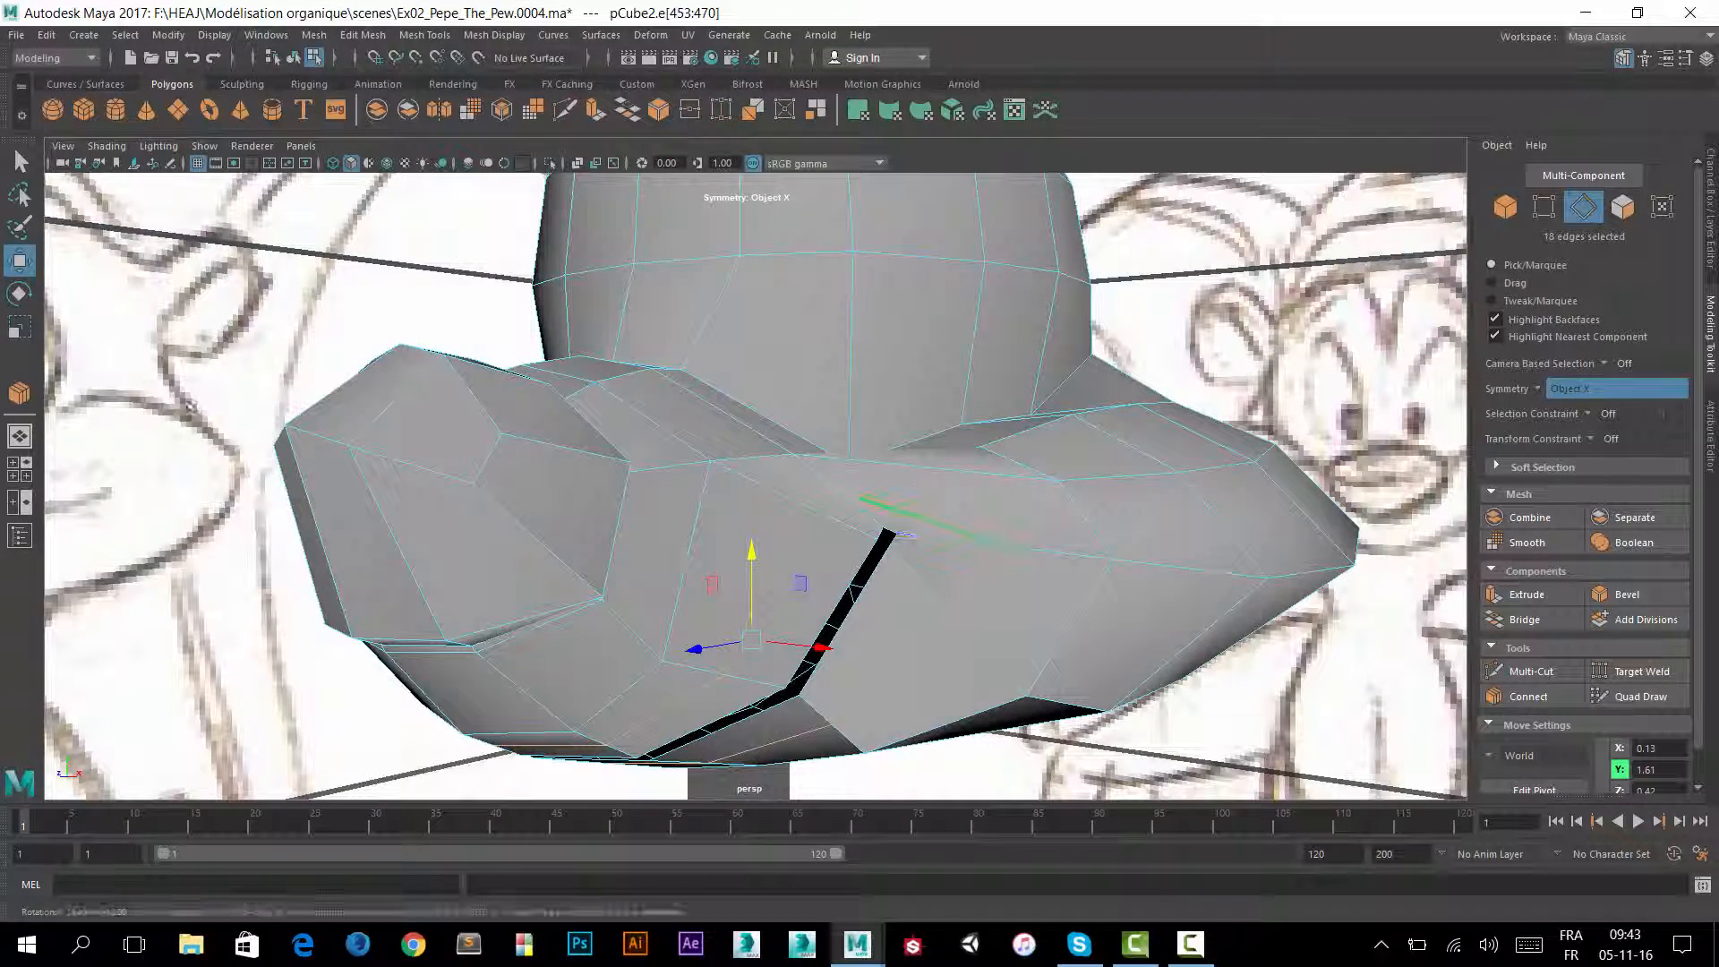
pyautogui.rightClick(336, 287)
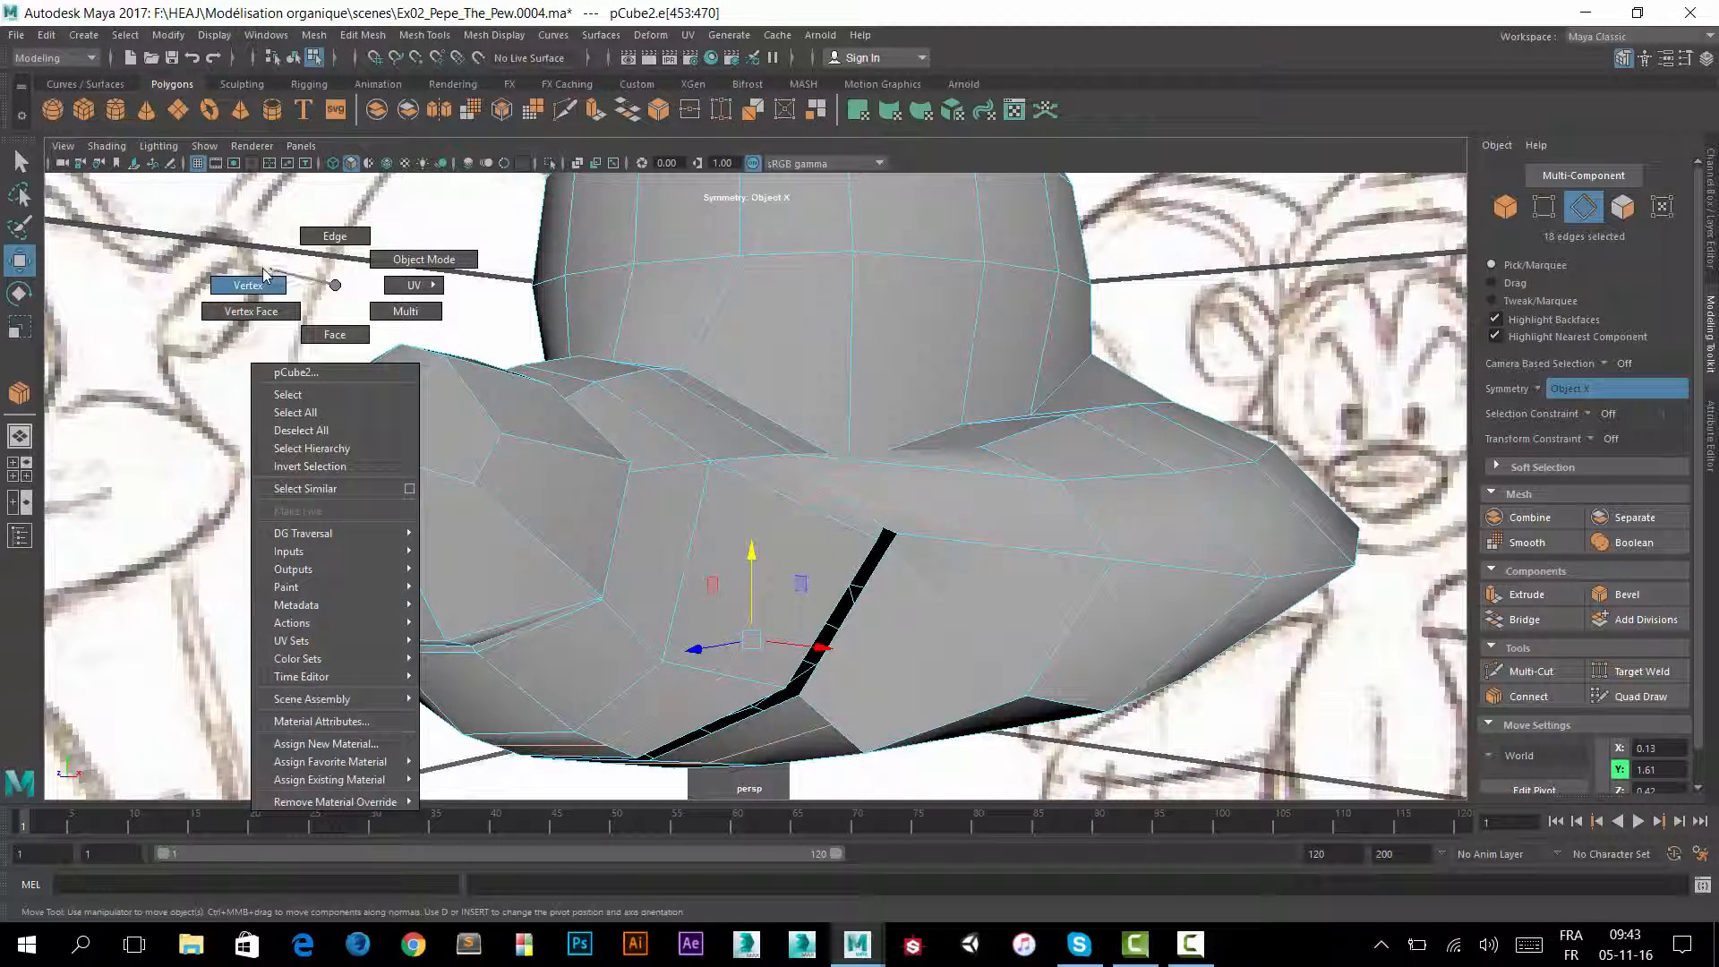
pyautogui.moveTo(335, 285); pyautogui.dragTo(259, 288, button='right')
pyautogui.keyDown('alt'); pyautogui.moveTo(795, 551); pyautogui.dragTo(954, 489); pyautogui.keyUp('alt')
pyautogui.click(927, 571)
pyautogui.keyDown('alt'); pyautogui.moveTo(1079, 423); pyautogui.dragTo(1197, 410, button='right'); pyautogui.keyUp('alt')
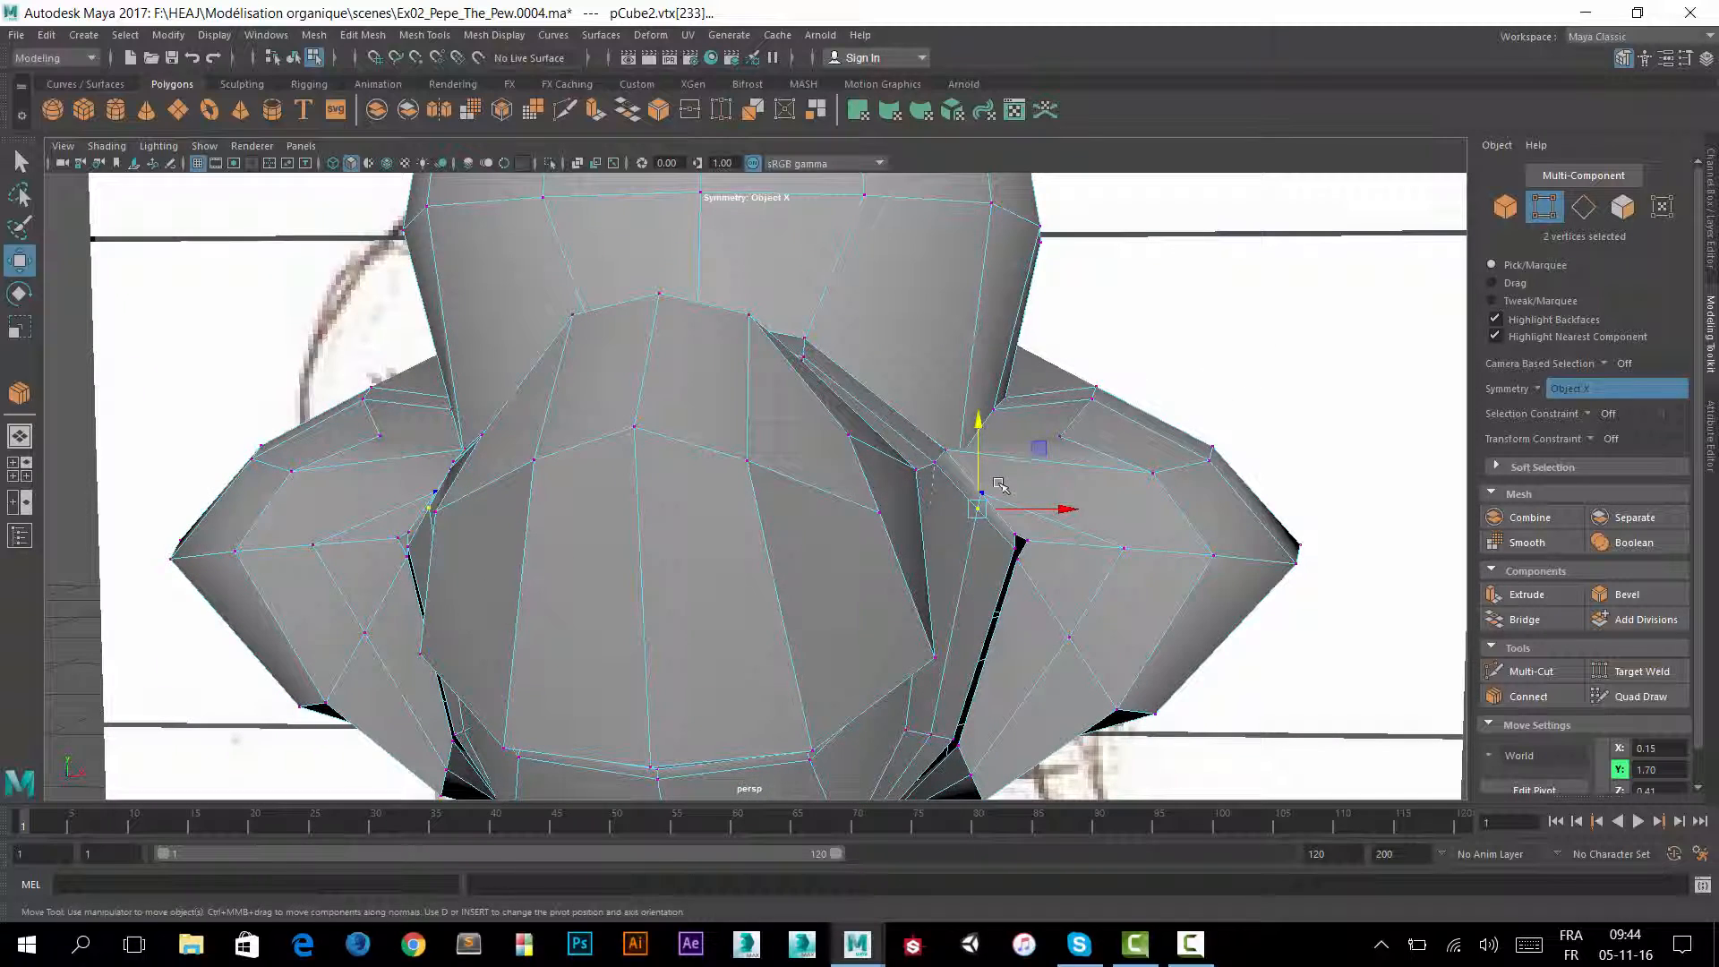
pyautogui.moveTo(1058, 501); pyautogui.dragTo(1060, 502)
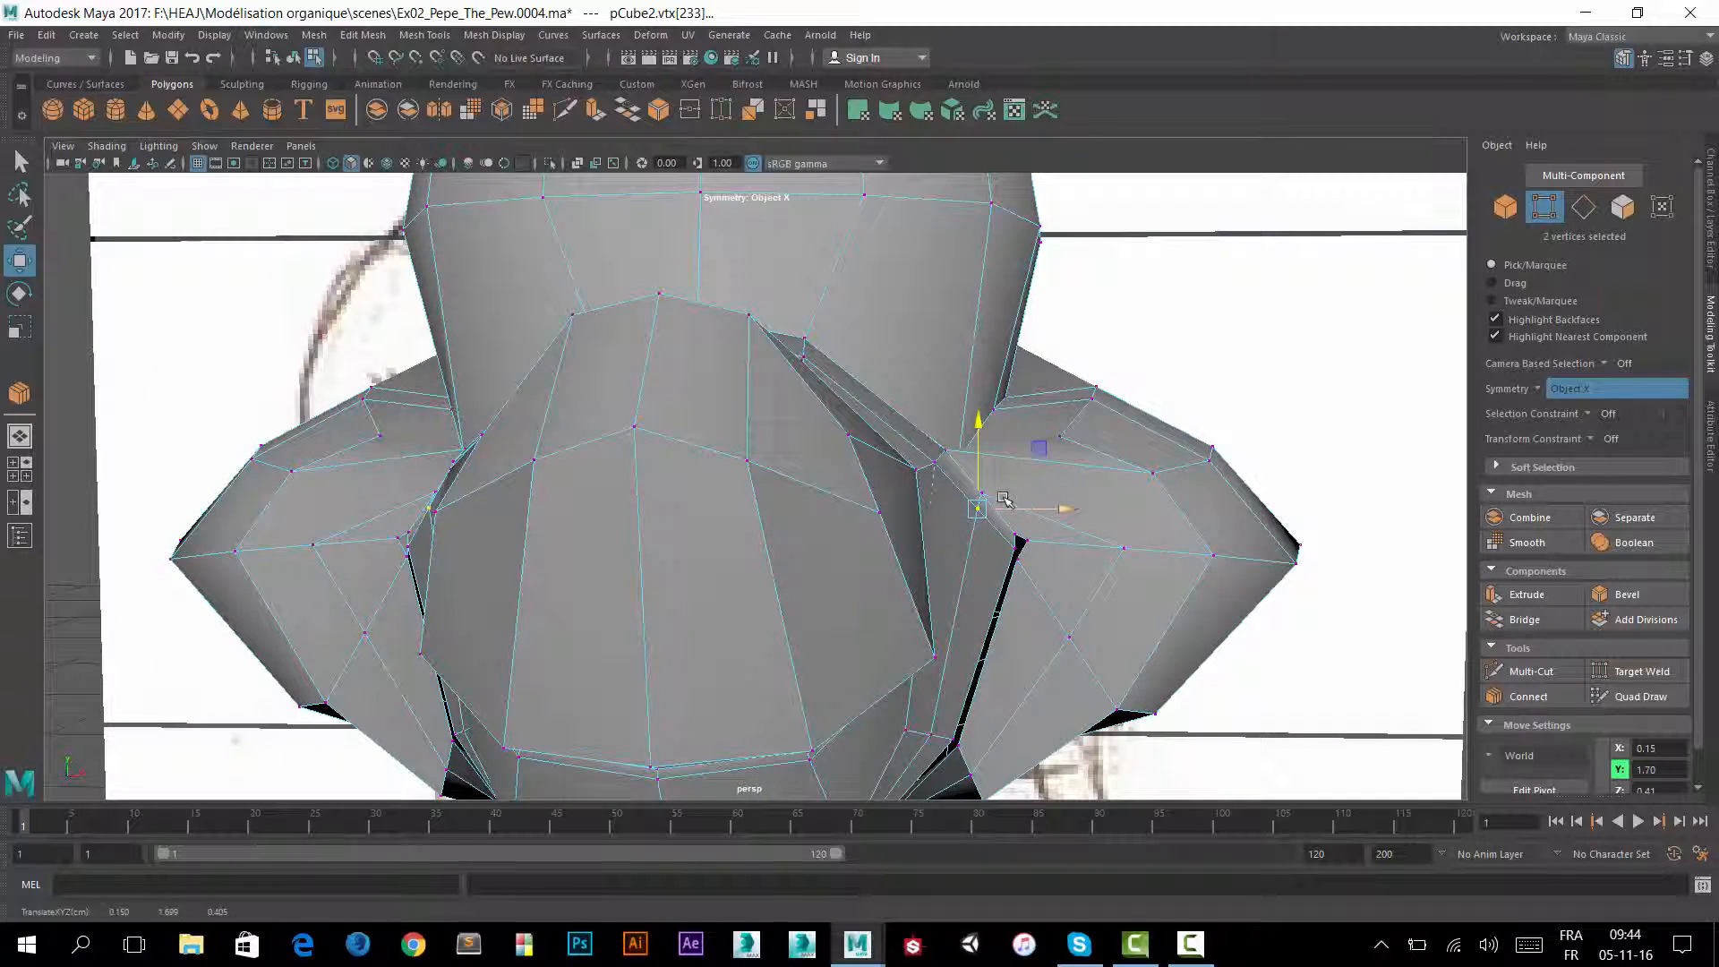
pyautogui.keyDown('alt'); pyautogui.moveTo(1003, 498); pyautogui.dragTo(1315, 359, button='right'); pyautogui.keyUp('alt')
pyautogui.keyDown('alt'); pyautogui.moveTo(1164, 488); pyautogui.dragTo(1136, 488); pyautogui.keyUp('alt')
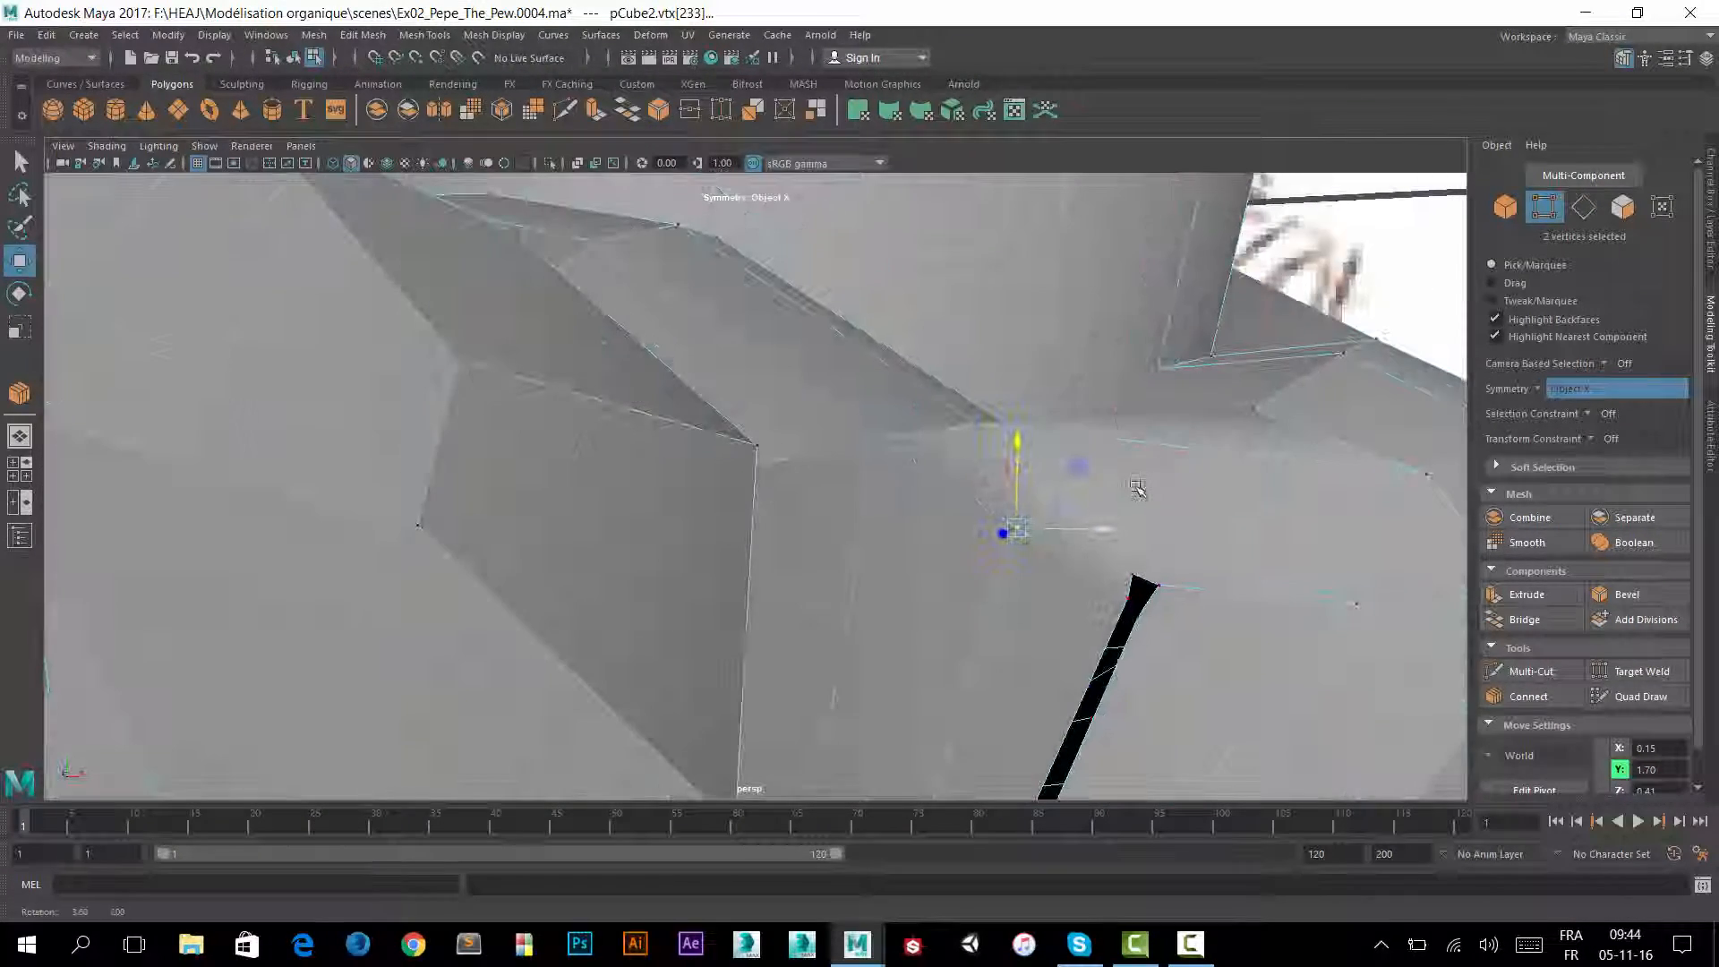
pyautogui.moveTo(1060, 501); pyautogui.dragTo(1112, 509, button='middle')
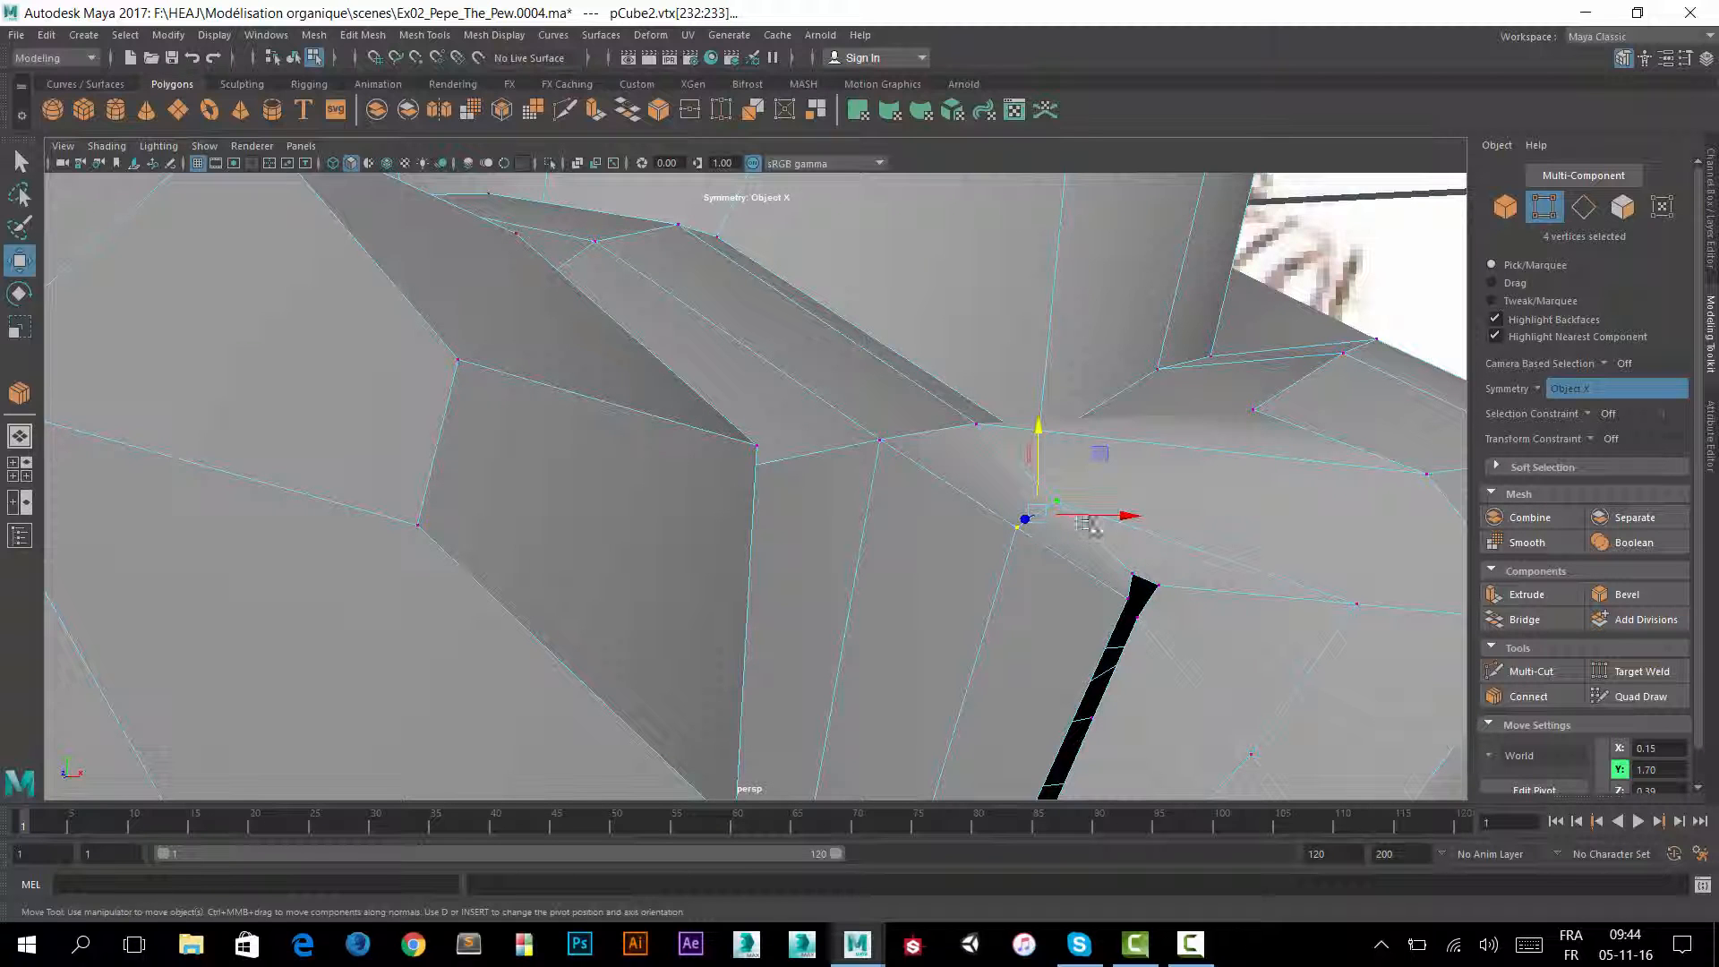
pyautogui.moveTo(1088, 525); pyautogui.dragTo(1123, 511)
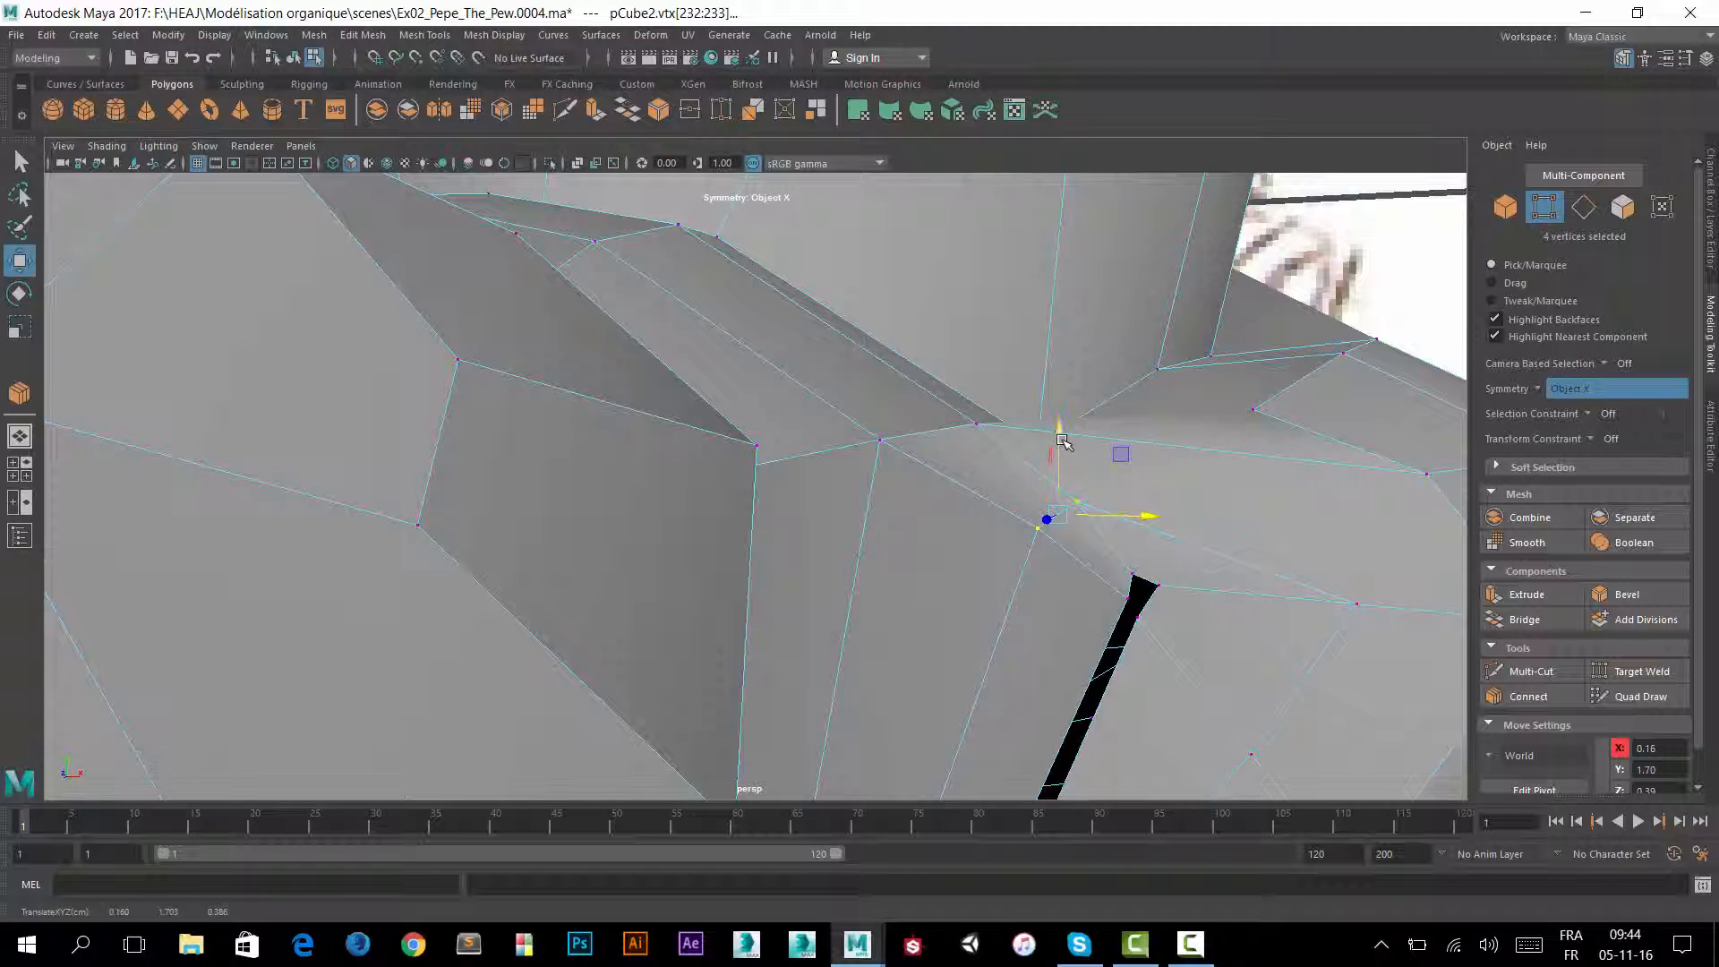
pyautogui.moveTo(1062, 439); pyautogui.dragTo(1062, 424)
# Adjust the loop vertex just outside the mouth corner and the one above it along Z to even the spacing around the corner.
pyautogui.keyDown('alt'); pyautogui.moveTo(1337, 541); pyautogui.dragTo(952, 576); pyautogui.keyUp('alt')
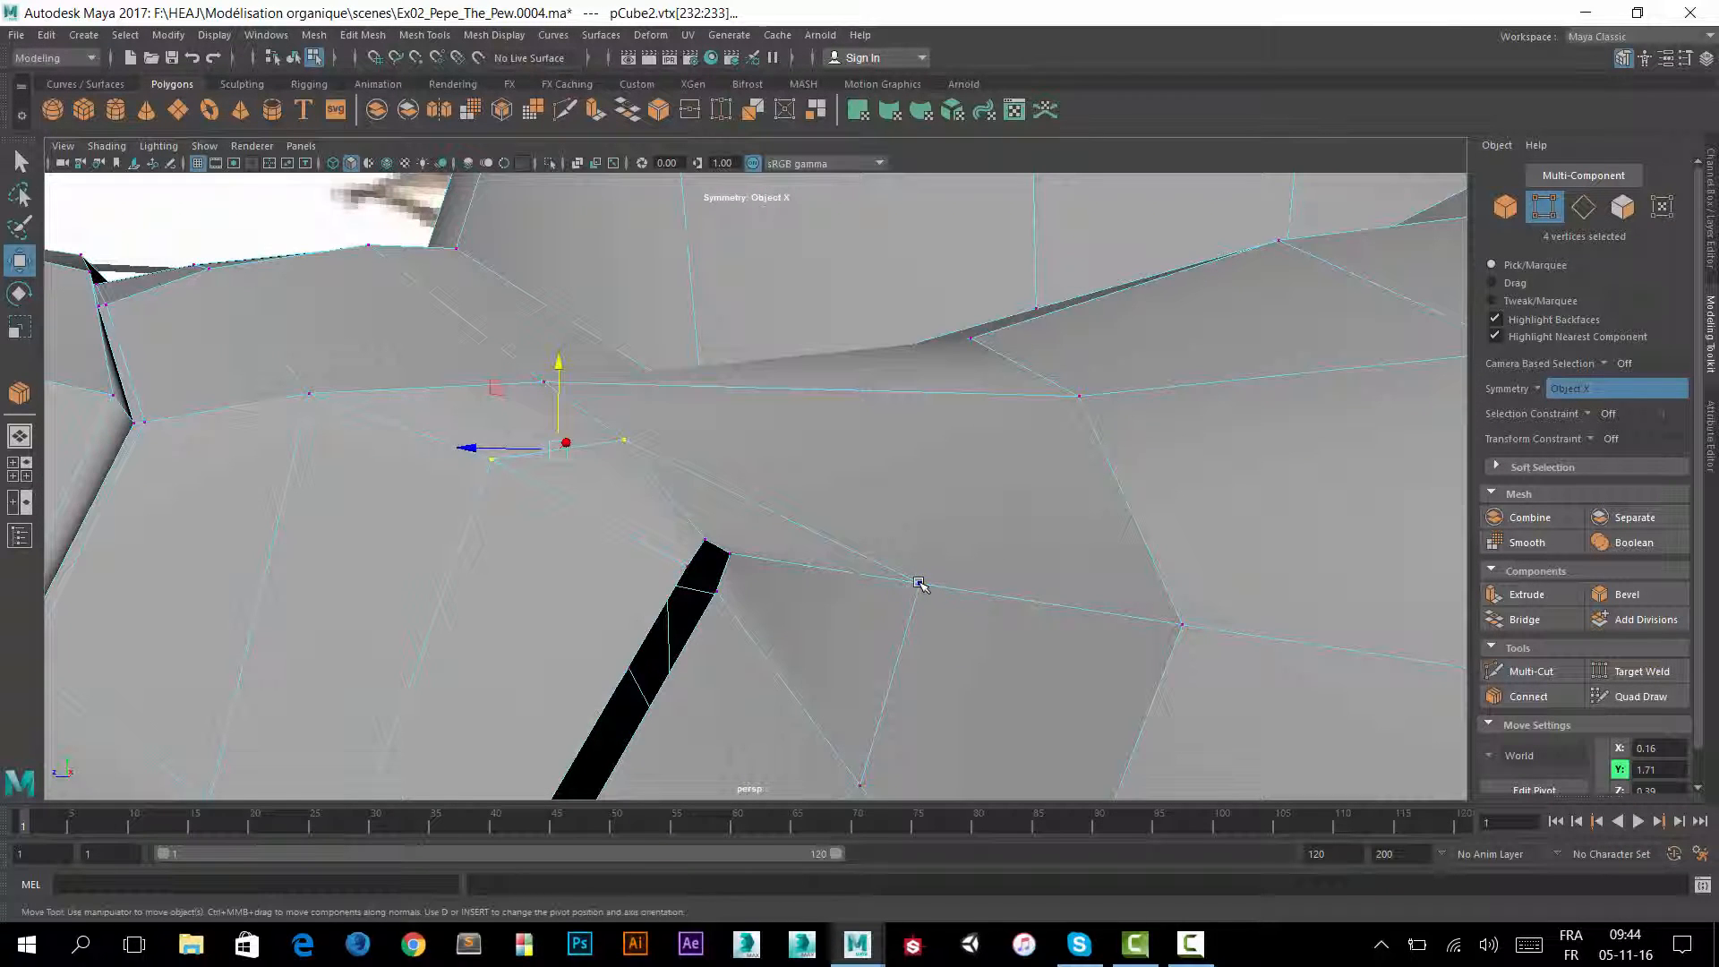
pyautogui.click(918, 582)
pyautogui.keyDown('alt'); pyautogui.moveTo(958, 637); pyautogui.dragTo(903, 633); pyautogui.keyUp('alt')
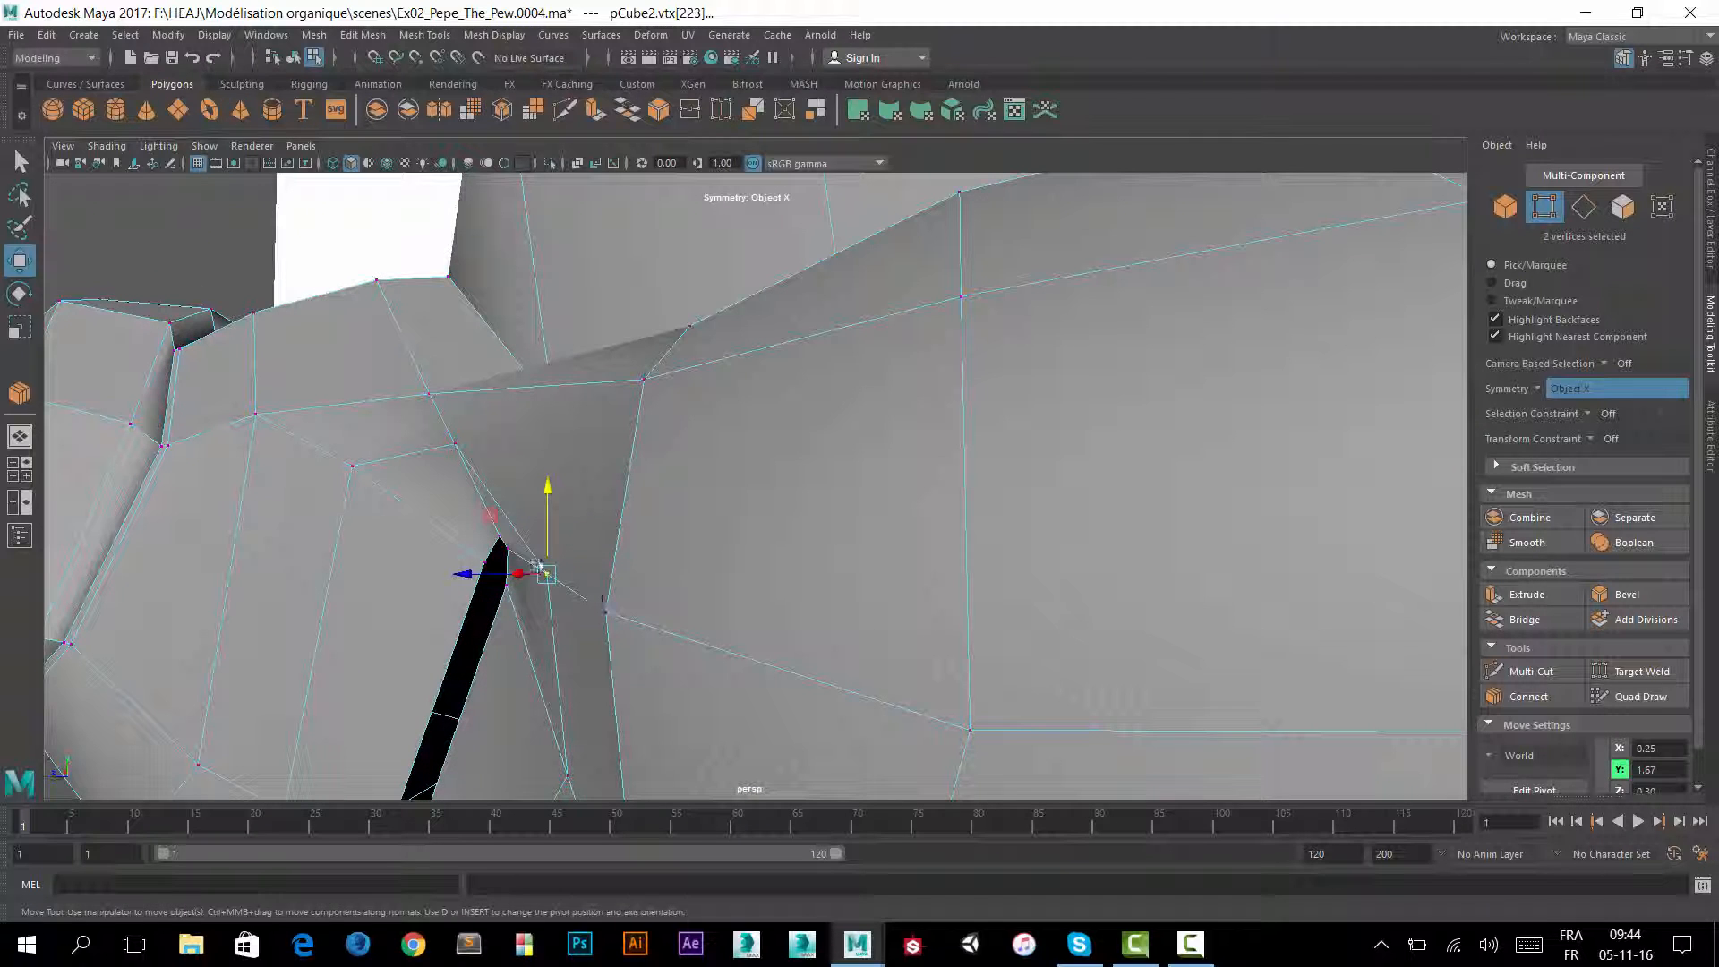
pyautogui.moveTo(486, 573); pyautogui.dragTo(444, 570)
pyautogui.click(453, 447)
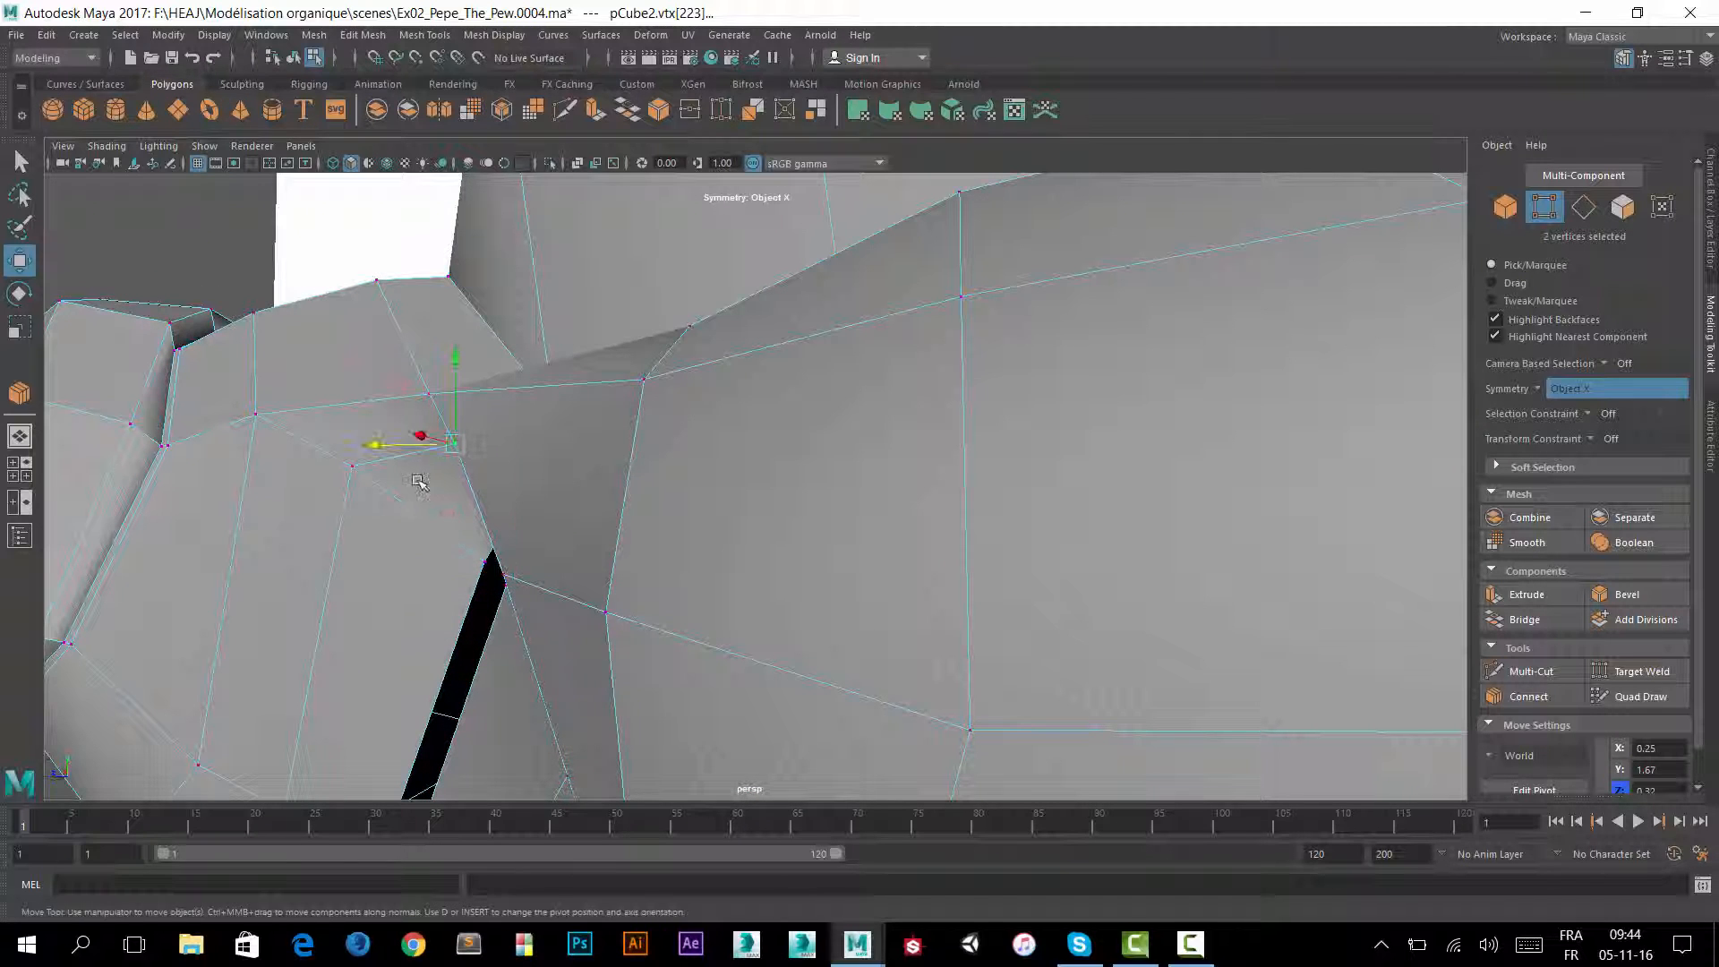
pyautogui.moveTo(387, 446); pyautogui.dragTo(756, 587)
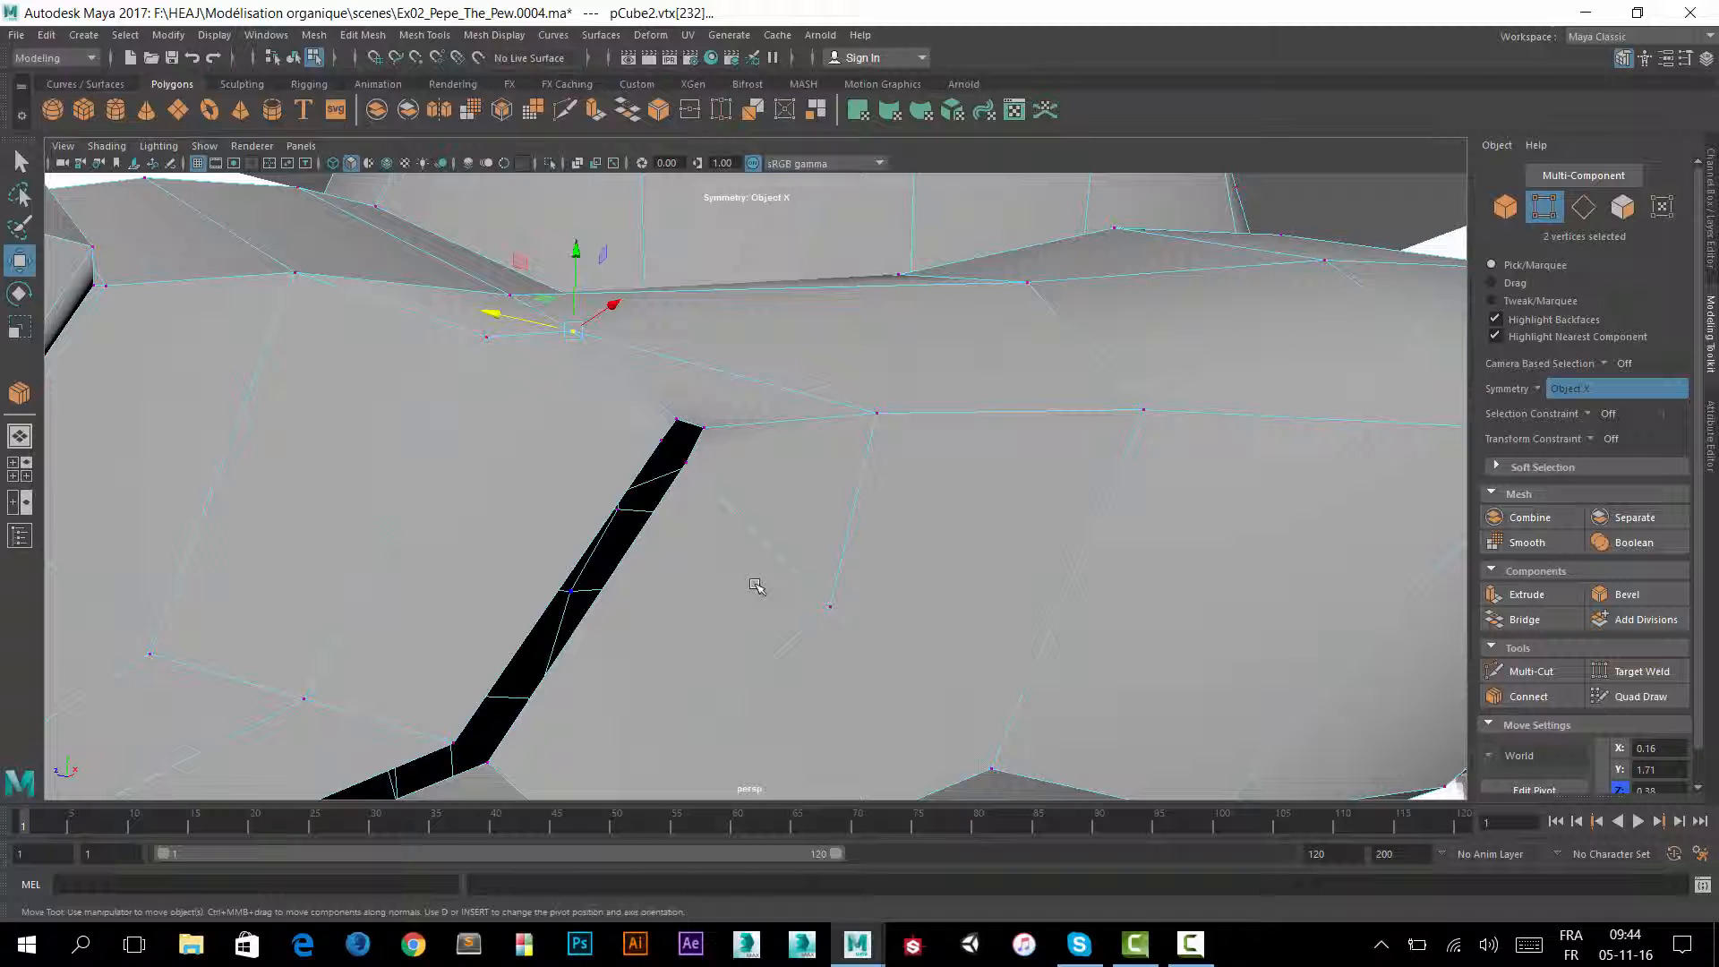
# Move the new loop's cheek vertex below the mouth corner and the next vertex under the lower lip forward along Z.
pyautogui.click(831, 610)
pyautogui.keyDown('alt'); pyautogui.moveTo(707, 666); pyautogui.dragTo(632, 680); pyautogui.keyUp('alt')
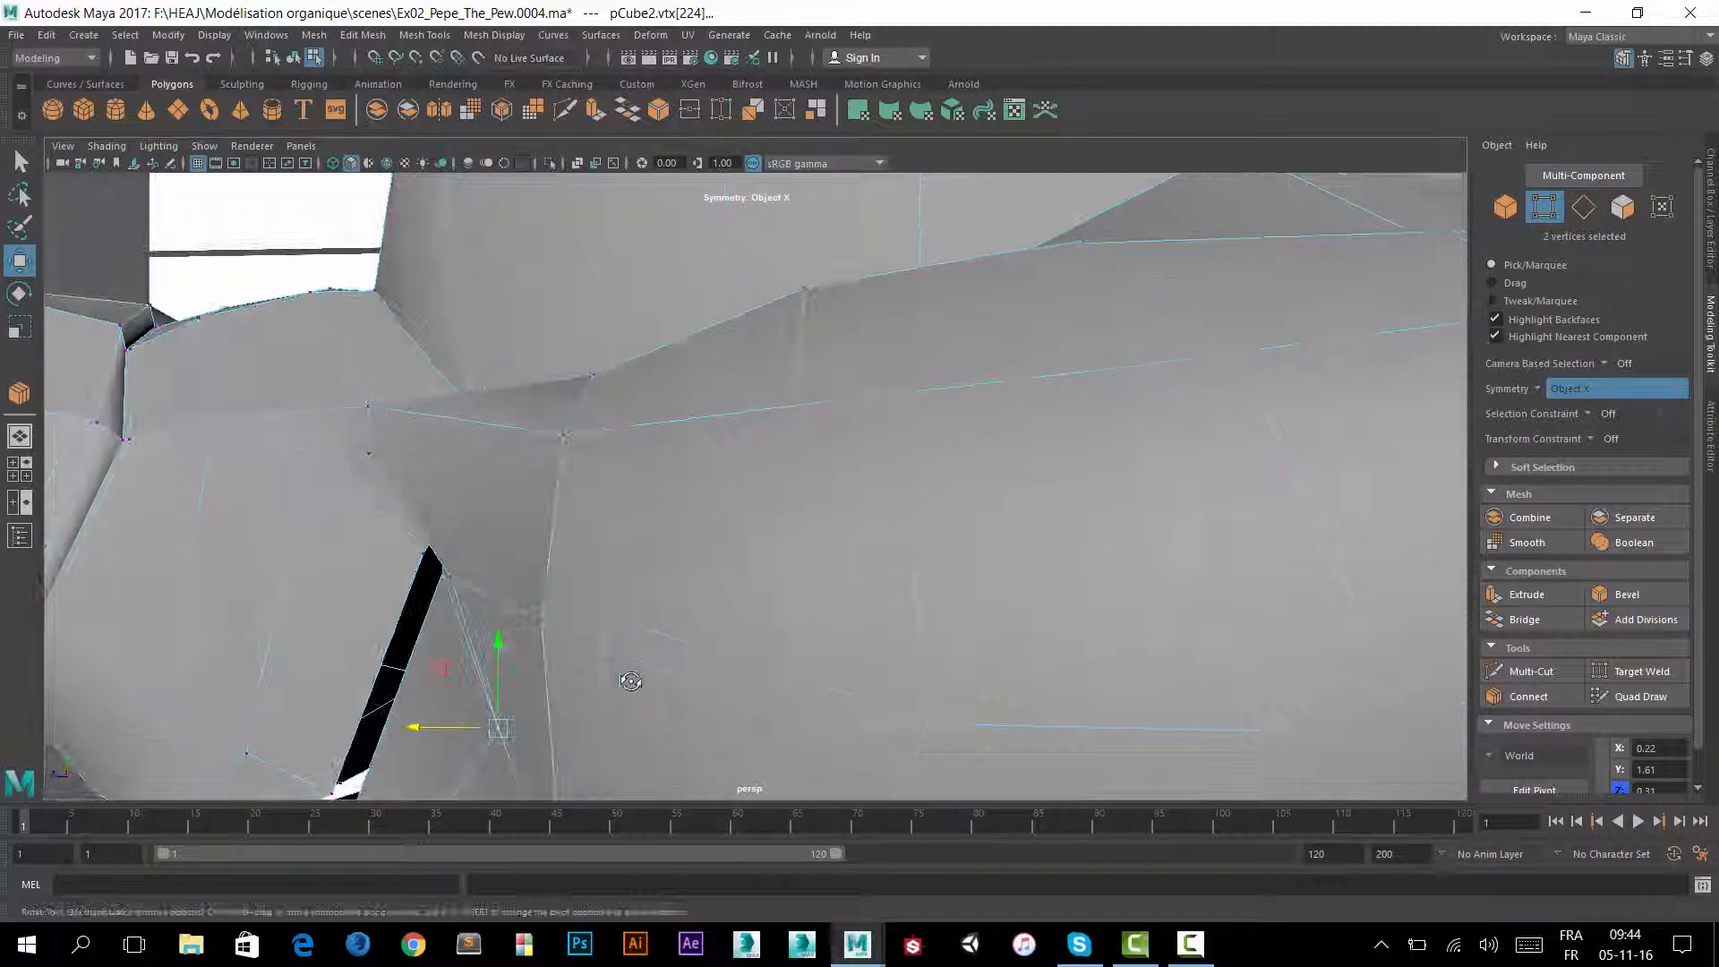
pyautogui.keyDown('alt'); pyautogui.moveTo(633, 680); pyautogui.dragTo(728, 537, button='middle'); pyautogui.keyUp('alt')
pyautogui.keyDown('alt'); pyautogui.moveTo(728, 537); pyautogui.dragTo(602, 472); pyautogui.keyUp('alt')
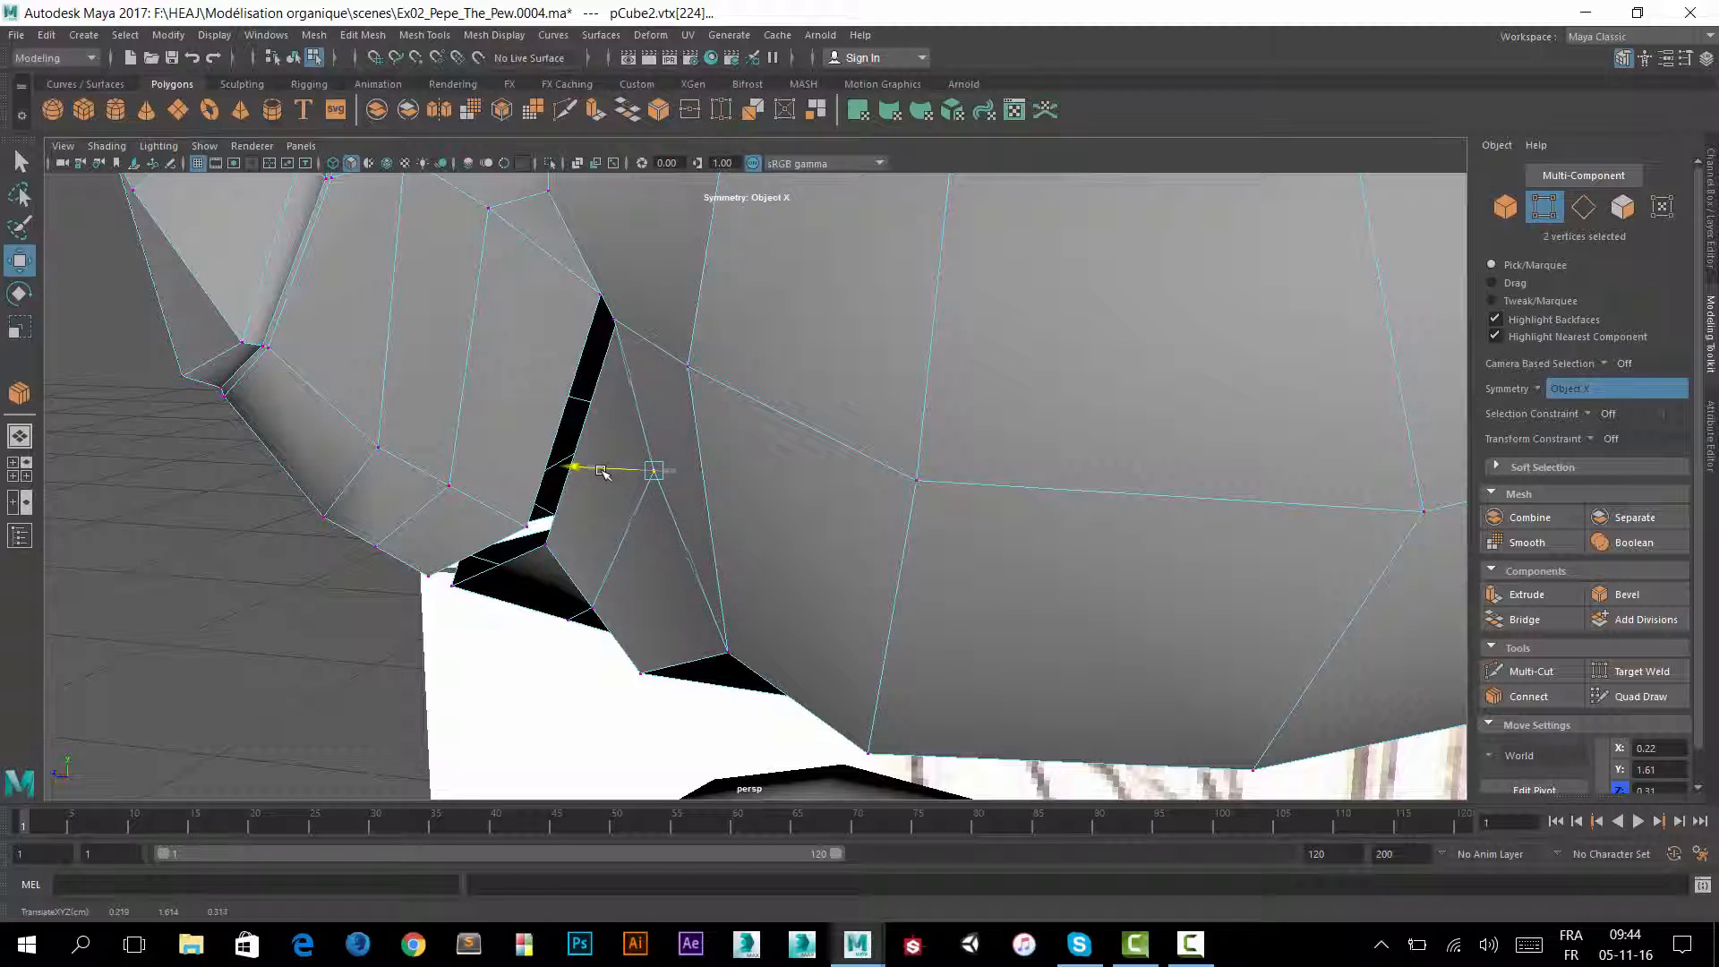
pyautogui.click(586, 610)
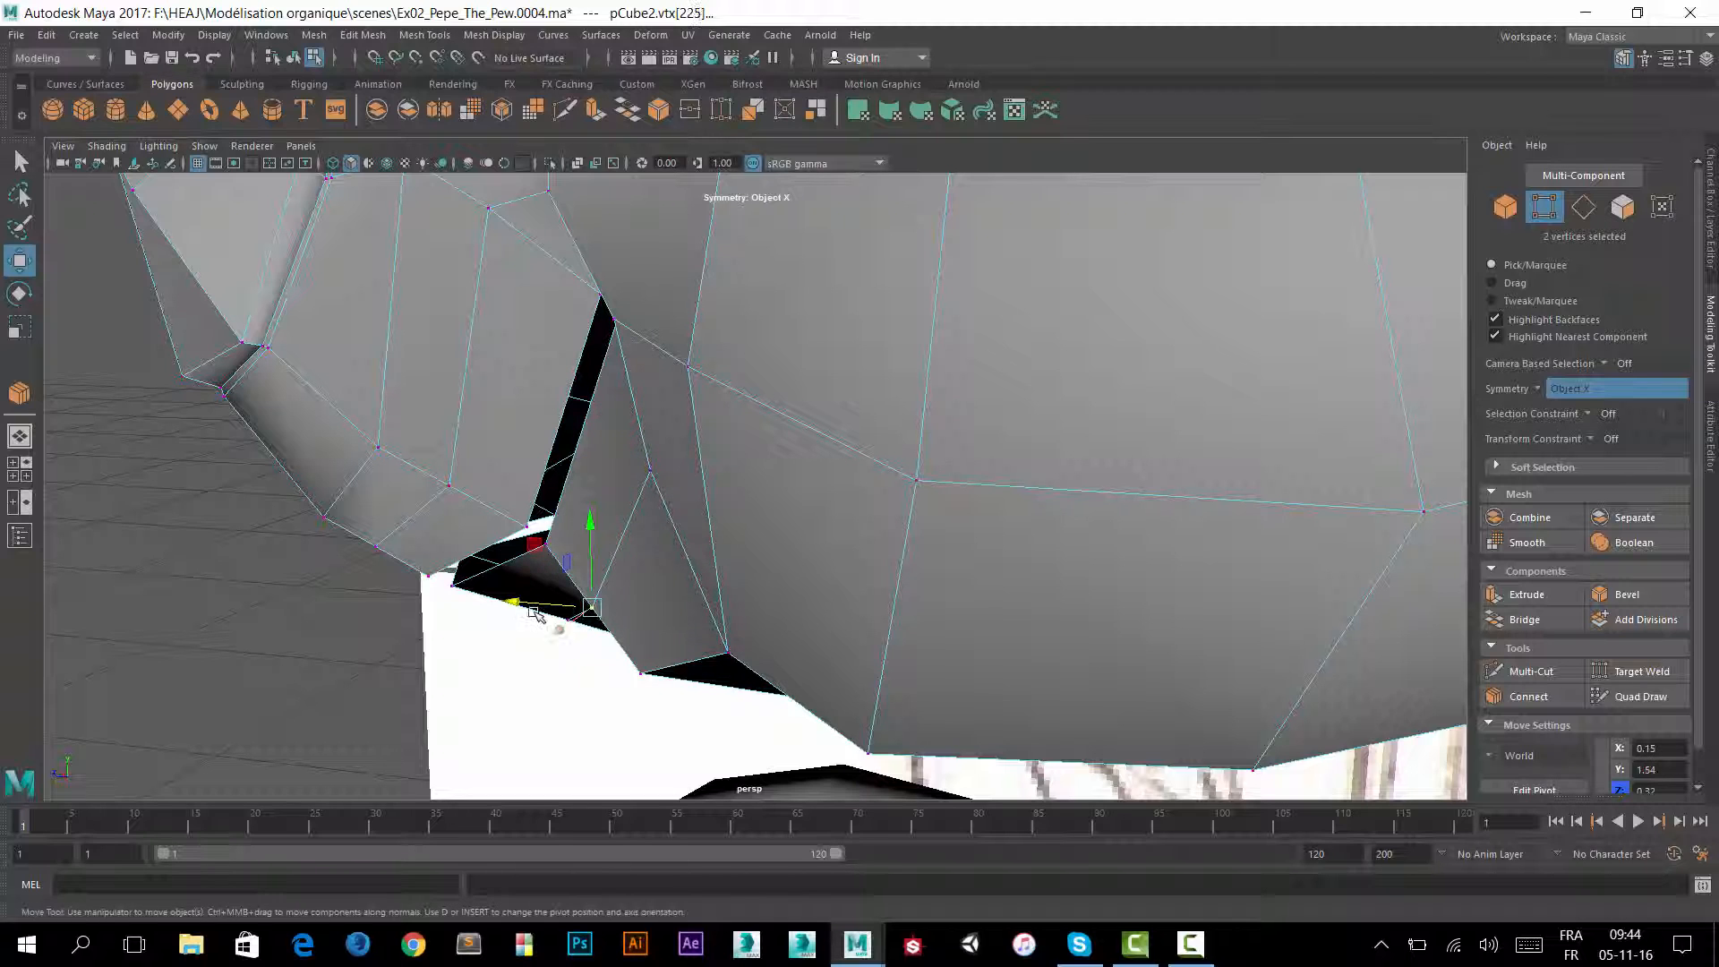
pyautogui.moveTo(541, 610); pyautogui.dragTo(534, 610)
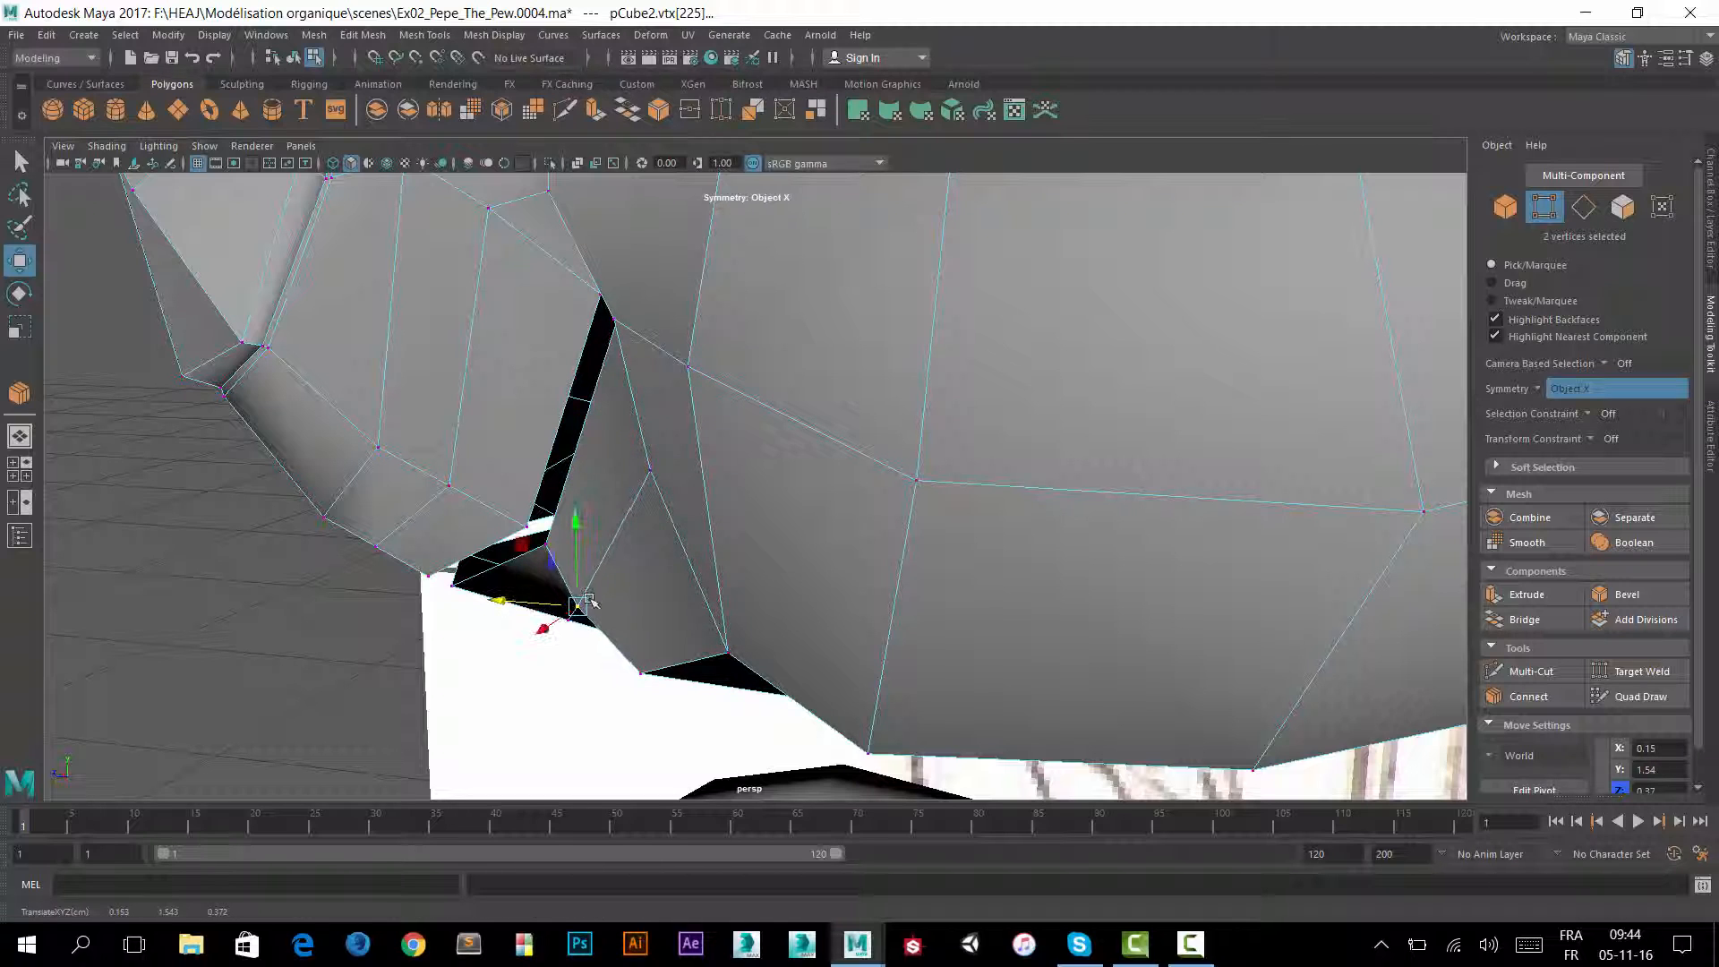
# Lower the new loop's front vertices beneath the lower lip slightly along Y.
pyautogui.keyDown('alt'); pyautogui.moveTo(670, 573); pyautogui.dragTo(681, 565); pyautogui.keyUp('alt')
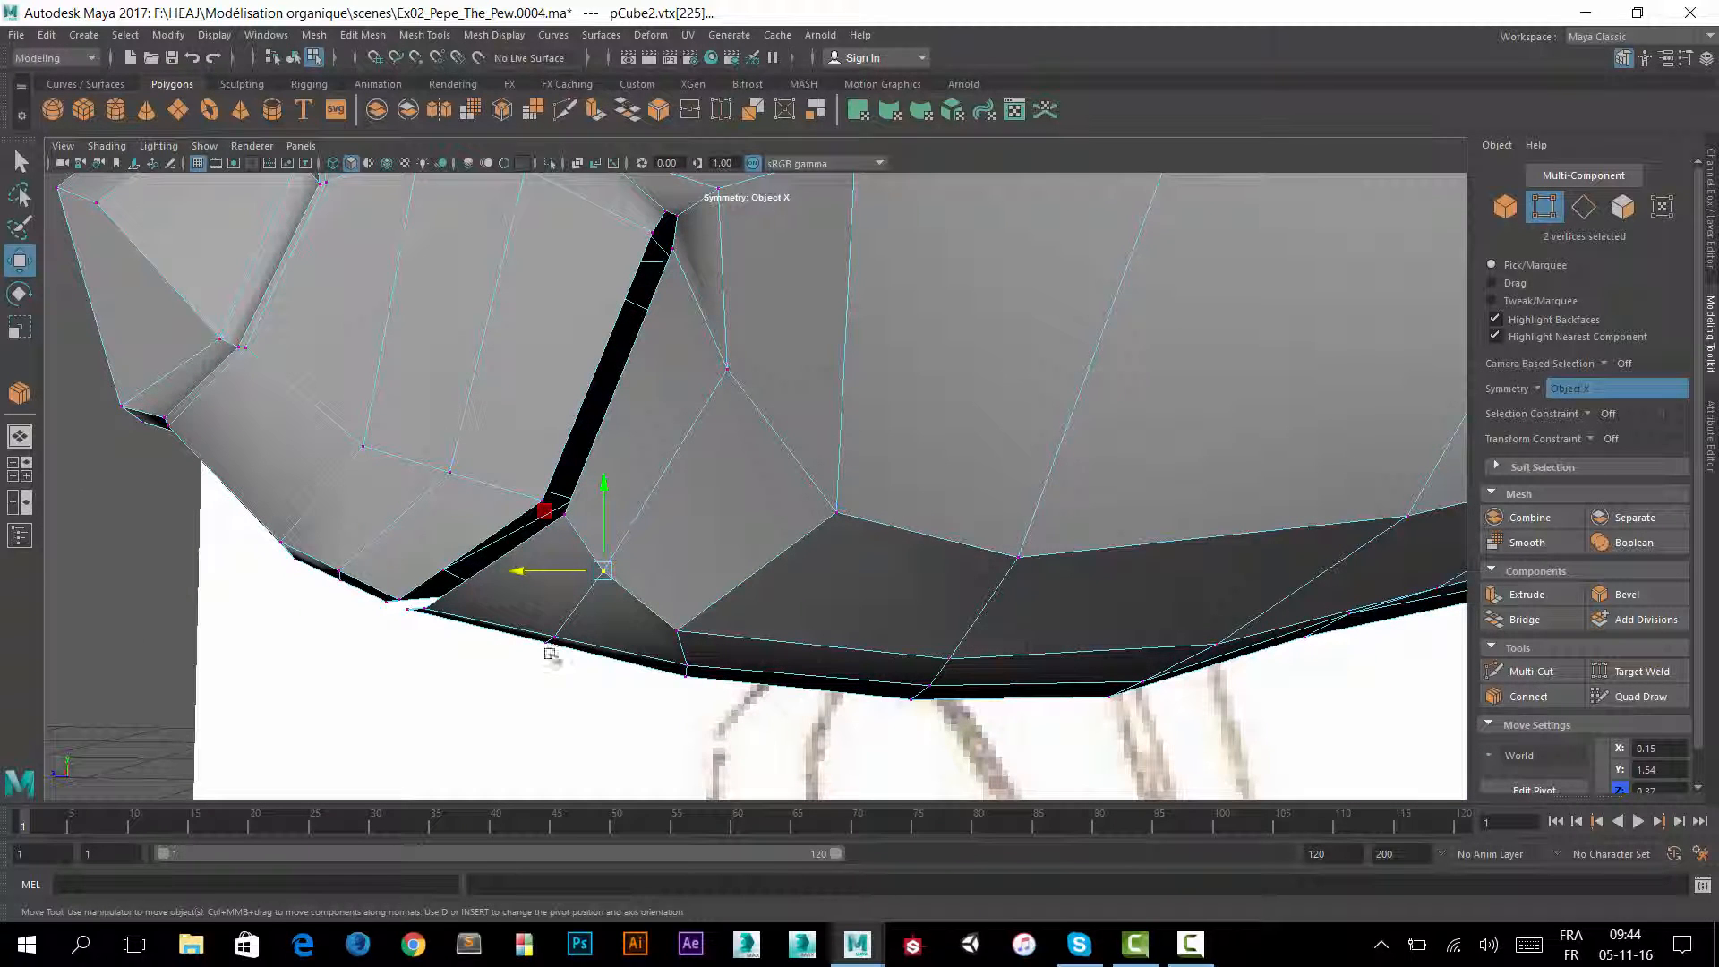
pyautogui.click(548, 635)
pyautogui.moveTo(549, 582); pyautogui.dragTo(549, 606)
pyautogui.keyDown('alt'); pyautogui.moveTo(608, 552); pyautogui.dragTo(533, 575, button='right'); pyautogui.keyUp('alt')
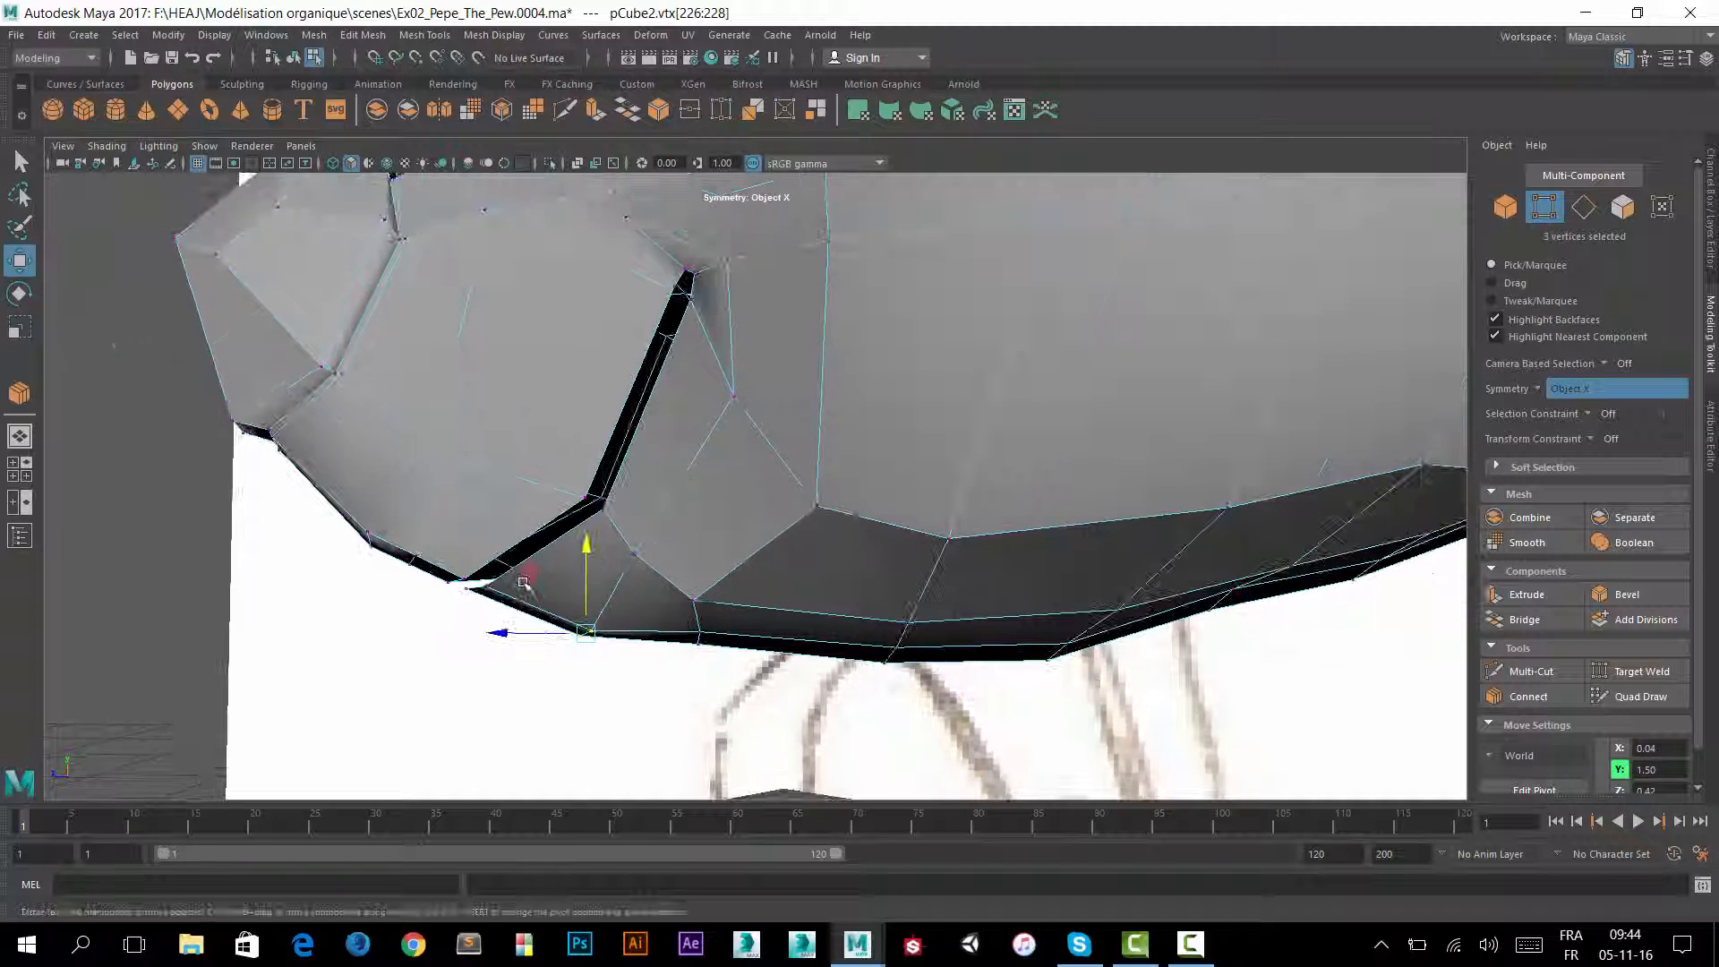
pyautogui.keyDown('alt'); pyautogui.moveTo(701, 529); pyautogui.dragTo(618, 544); pyautogui.keyUp('alt')
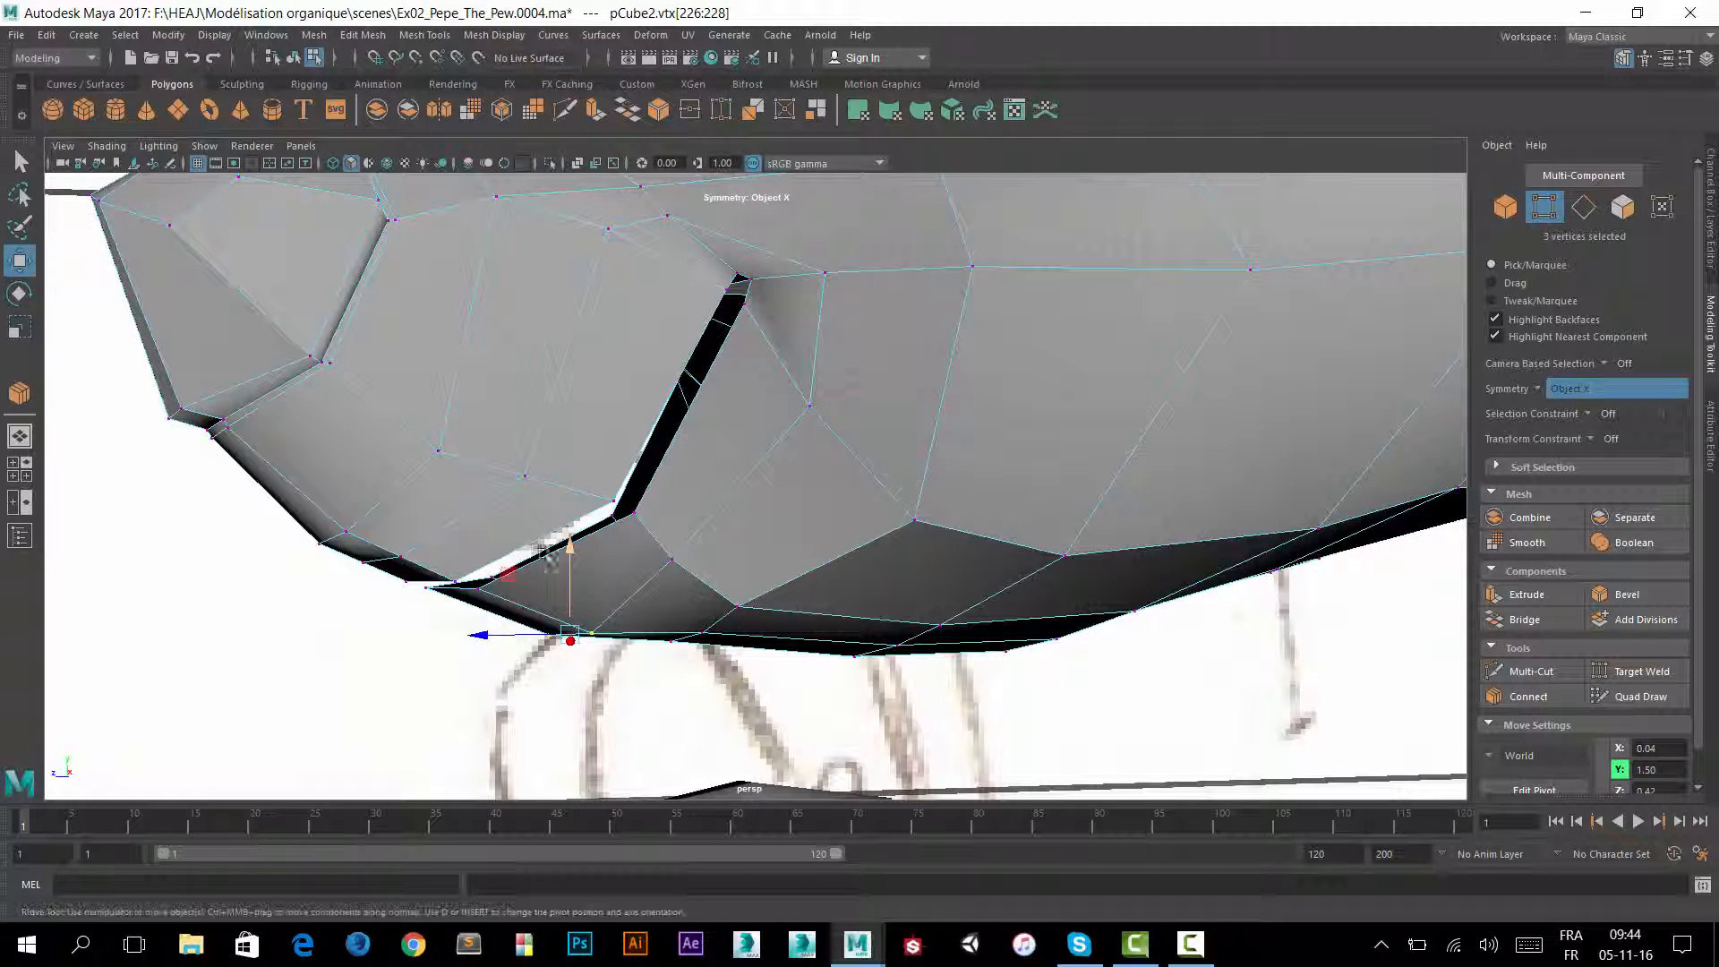
# Select the new loop's front vertices above the upper lip and nudge them in the YZ plane.
pyautogui.click(402, 554)
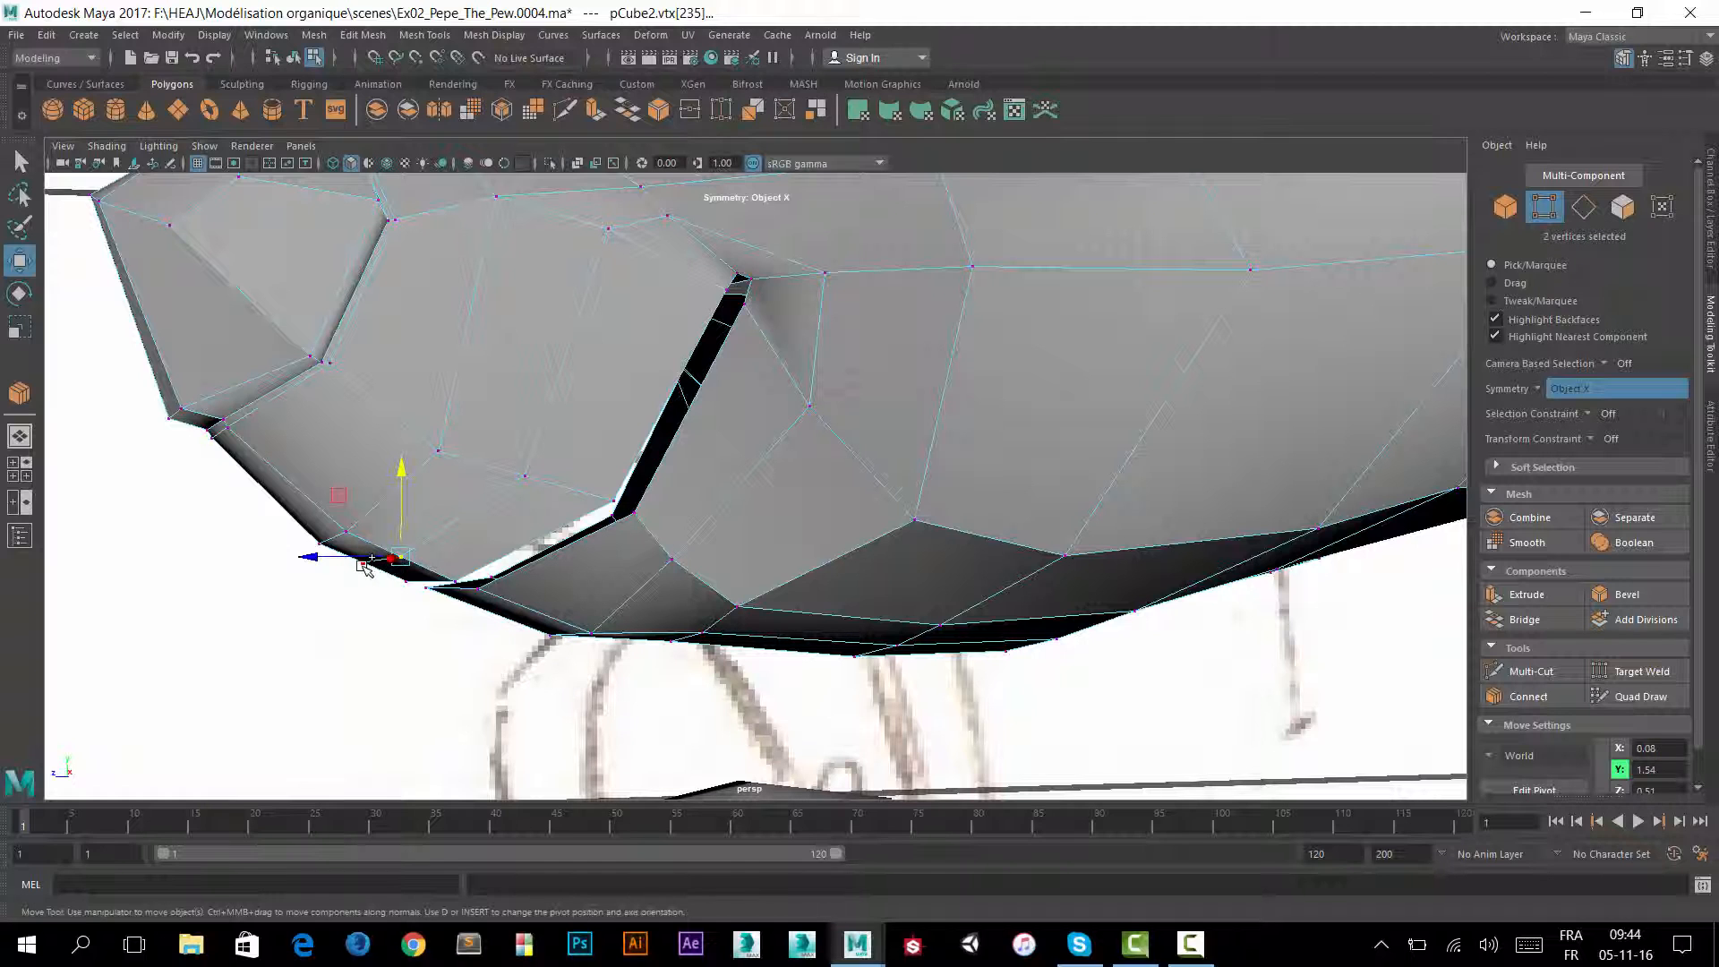
pyautogui.keyDown('shift'); pyautogui.click(363, 563); pyautogui.keyUp('shift')
pyautogui.moveTo(325, 498); pyautogui.dragTo(324, 498)
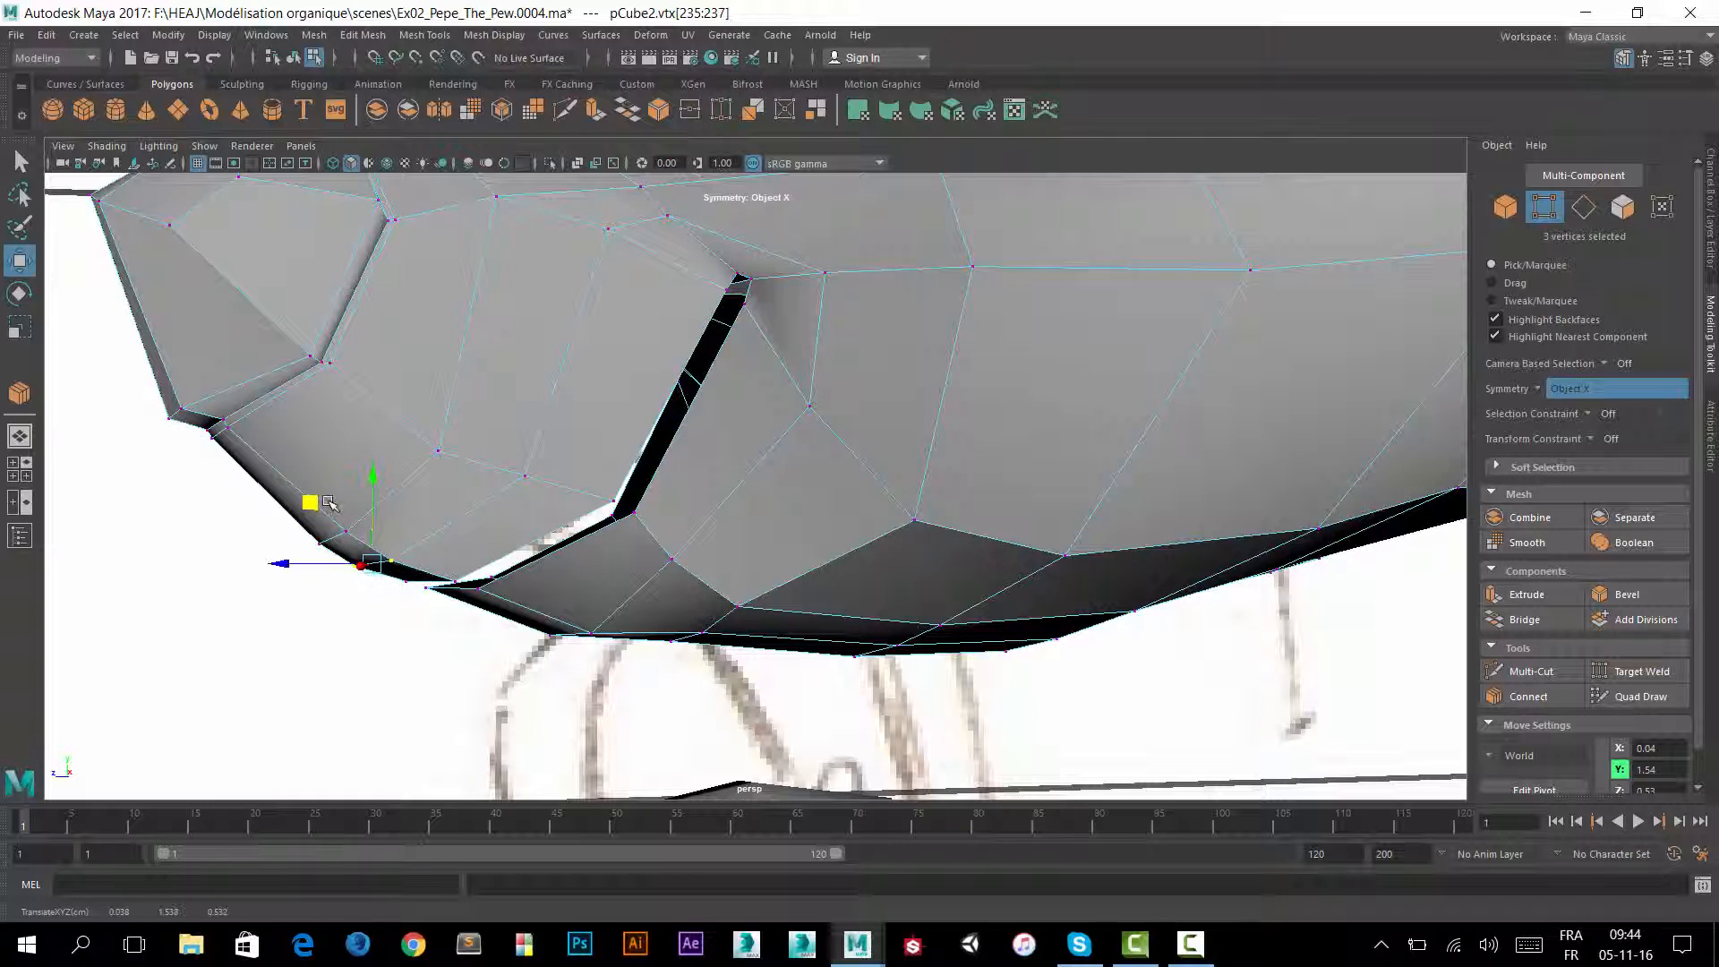
# Move the loop vertex on the side of the upper lip slightly outward on X, then adjust it in the YZ plane.
pyautogui.click(525, 476)
pyautogui.keyDown('alt'); pyautogui.moveTo(525, 479); pyautogui.dragTo(935, 529); pyautogui.keyUp('alt')
pyautogui.click(844, 523)
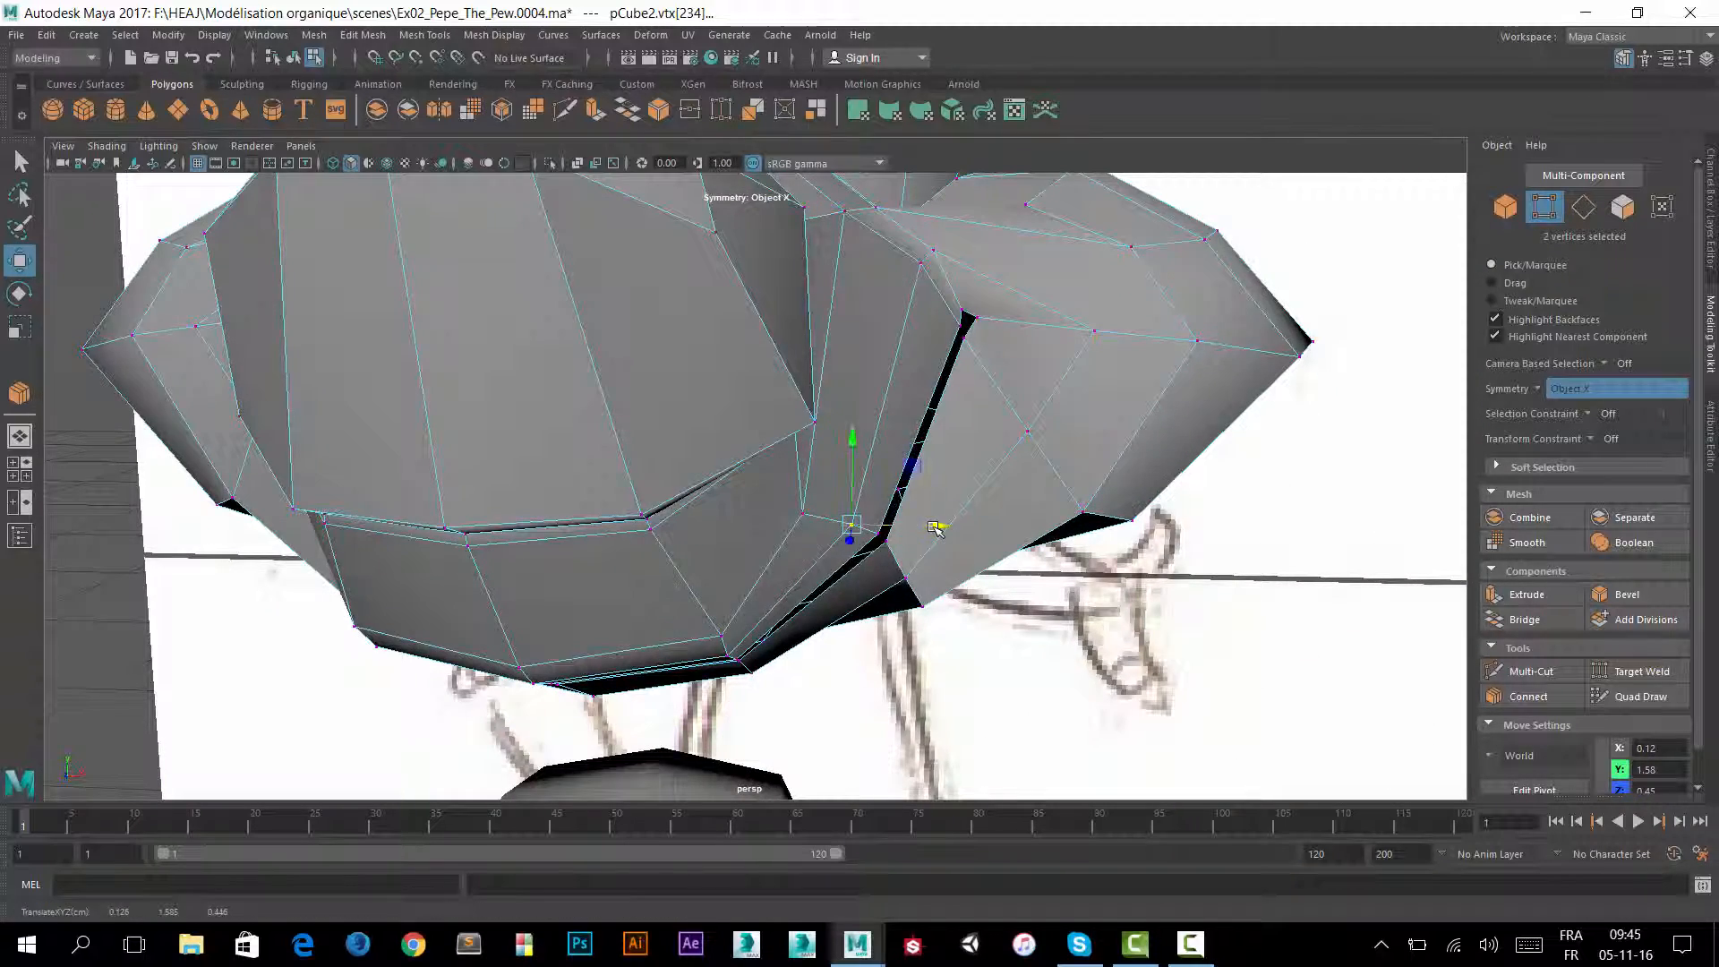
pyautogui.keyDown('alt'); pyautogui.moveTo(787, 562); pyautogui.dragTo(560, 549); pyautogui.keyUp('alt')
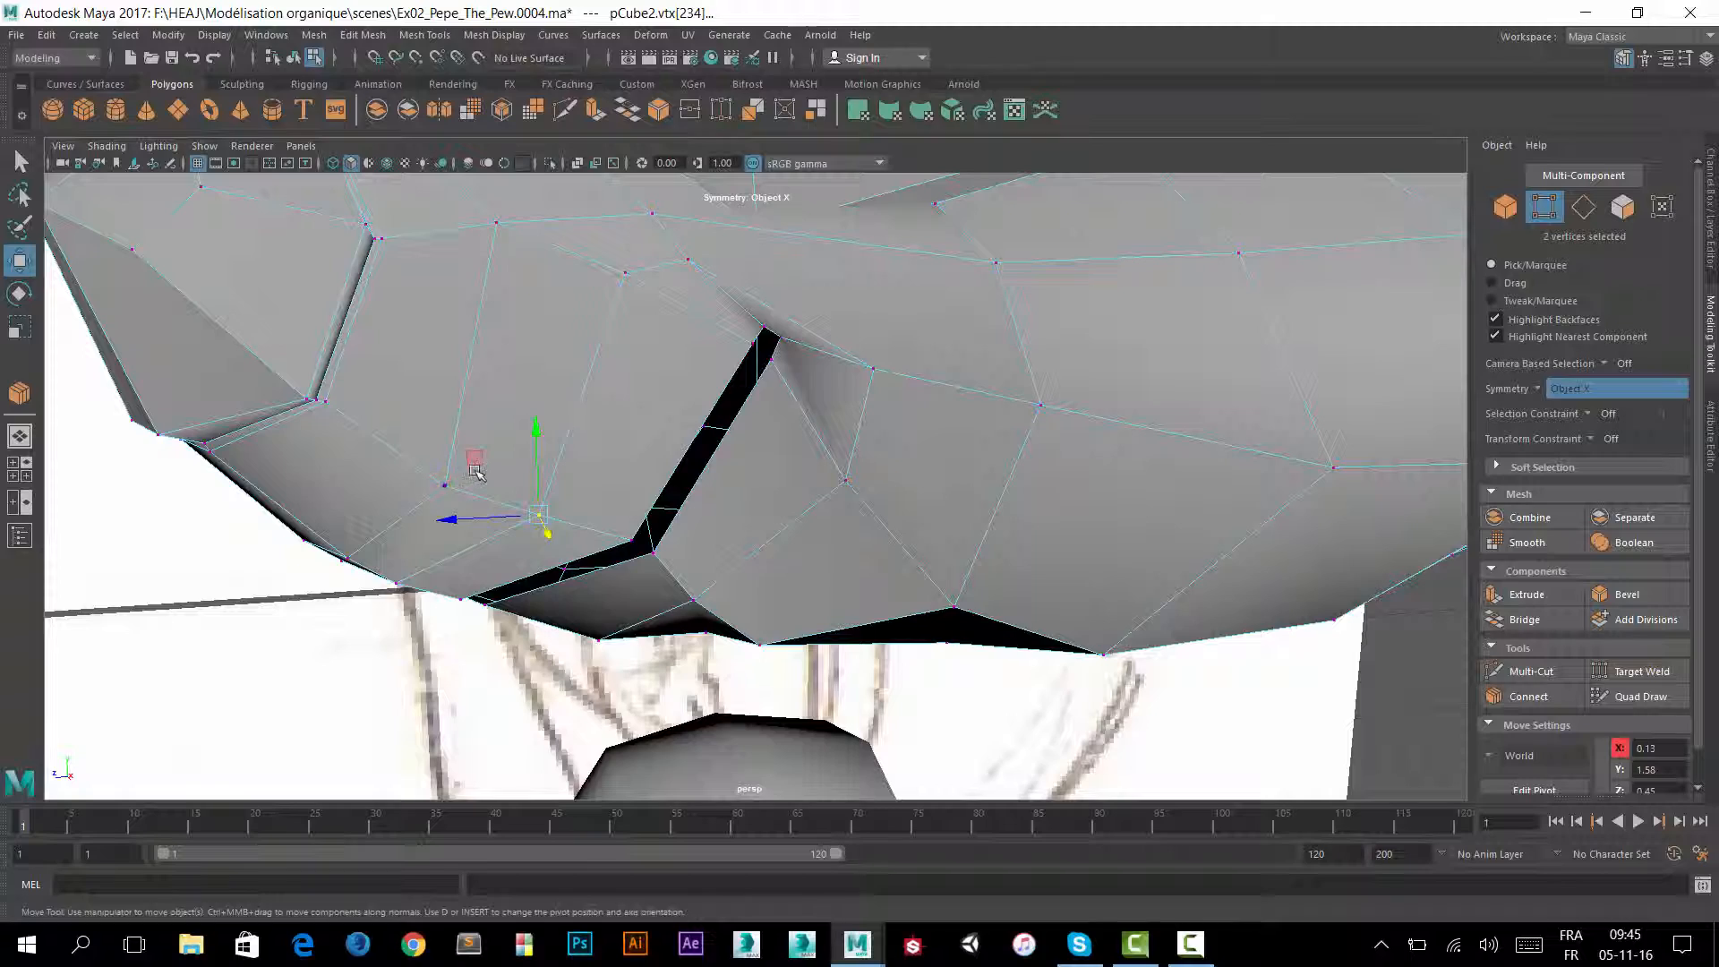
pyautogui.moveTo(479, 457); pyautogui.dragTo(475, 460, button='middle')
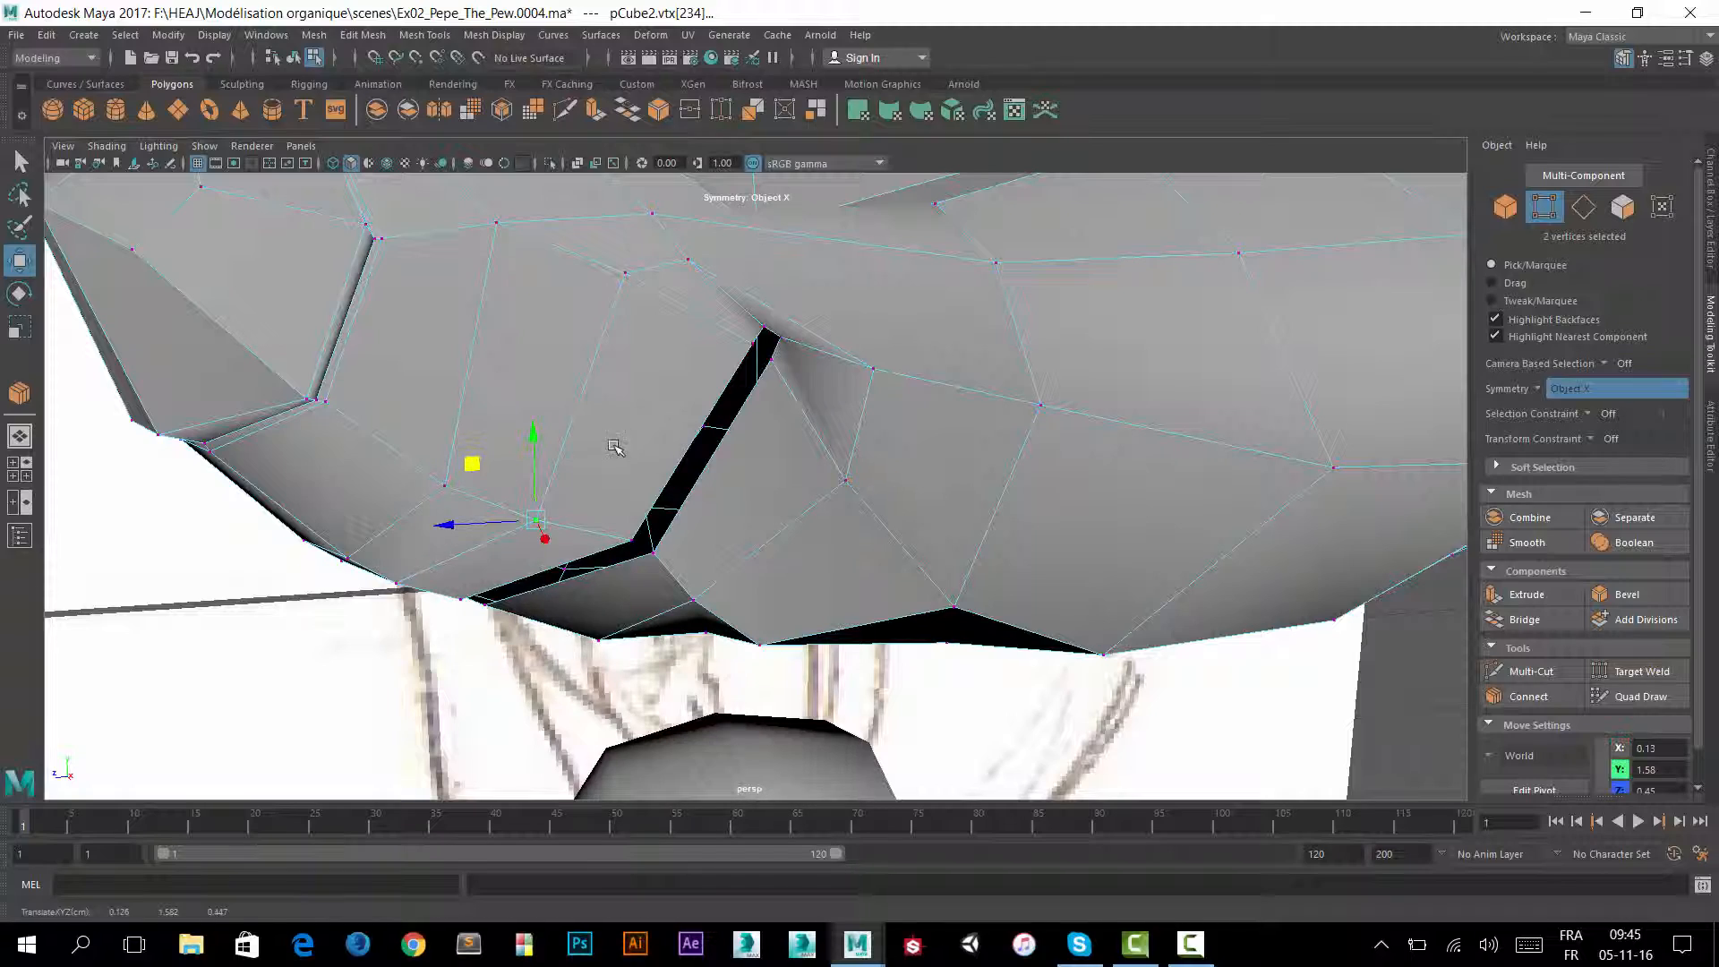
pyautogui.keyDown('alt'); pyautogui.moveTo(616, 448); pyautogui.dragTo(390, 463); pyautogui.keyUp('alt')
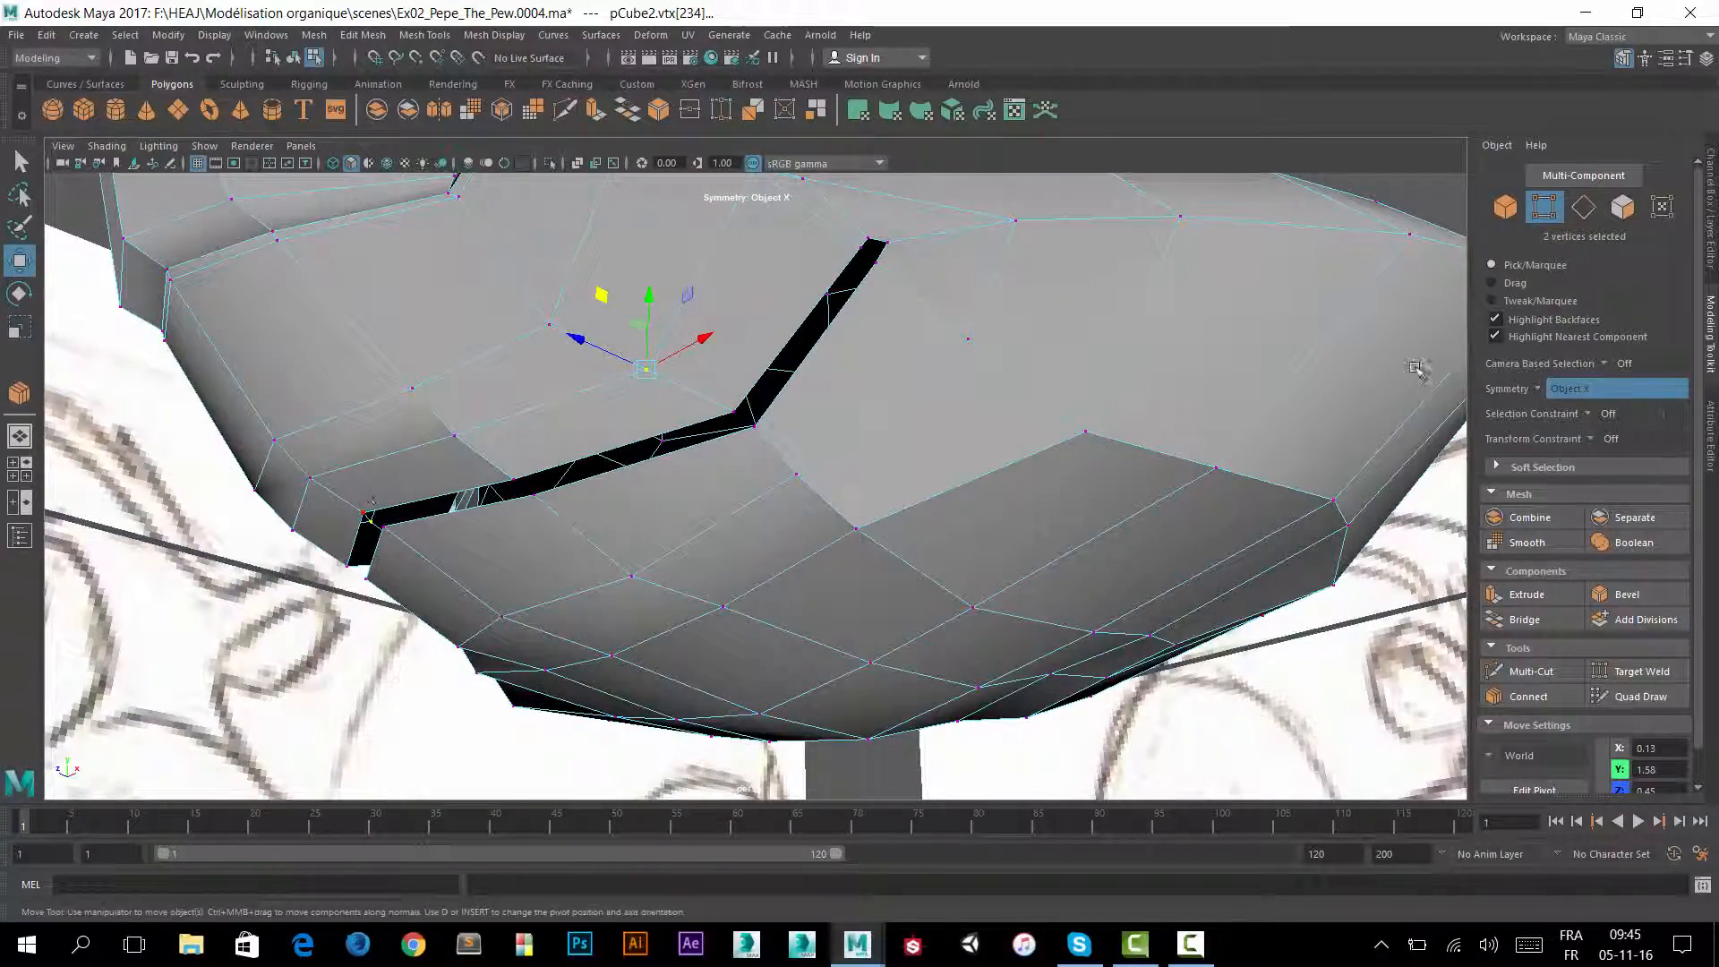
# Select the ring of edges around the mouth opening and connect it with one segment at slide 0.50 to add an edge loop.
pyautogui.rightClick(1034, 424)
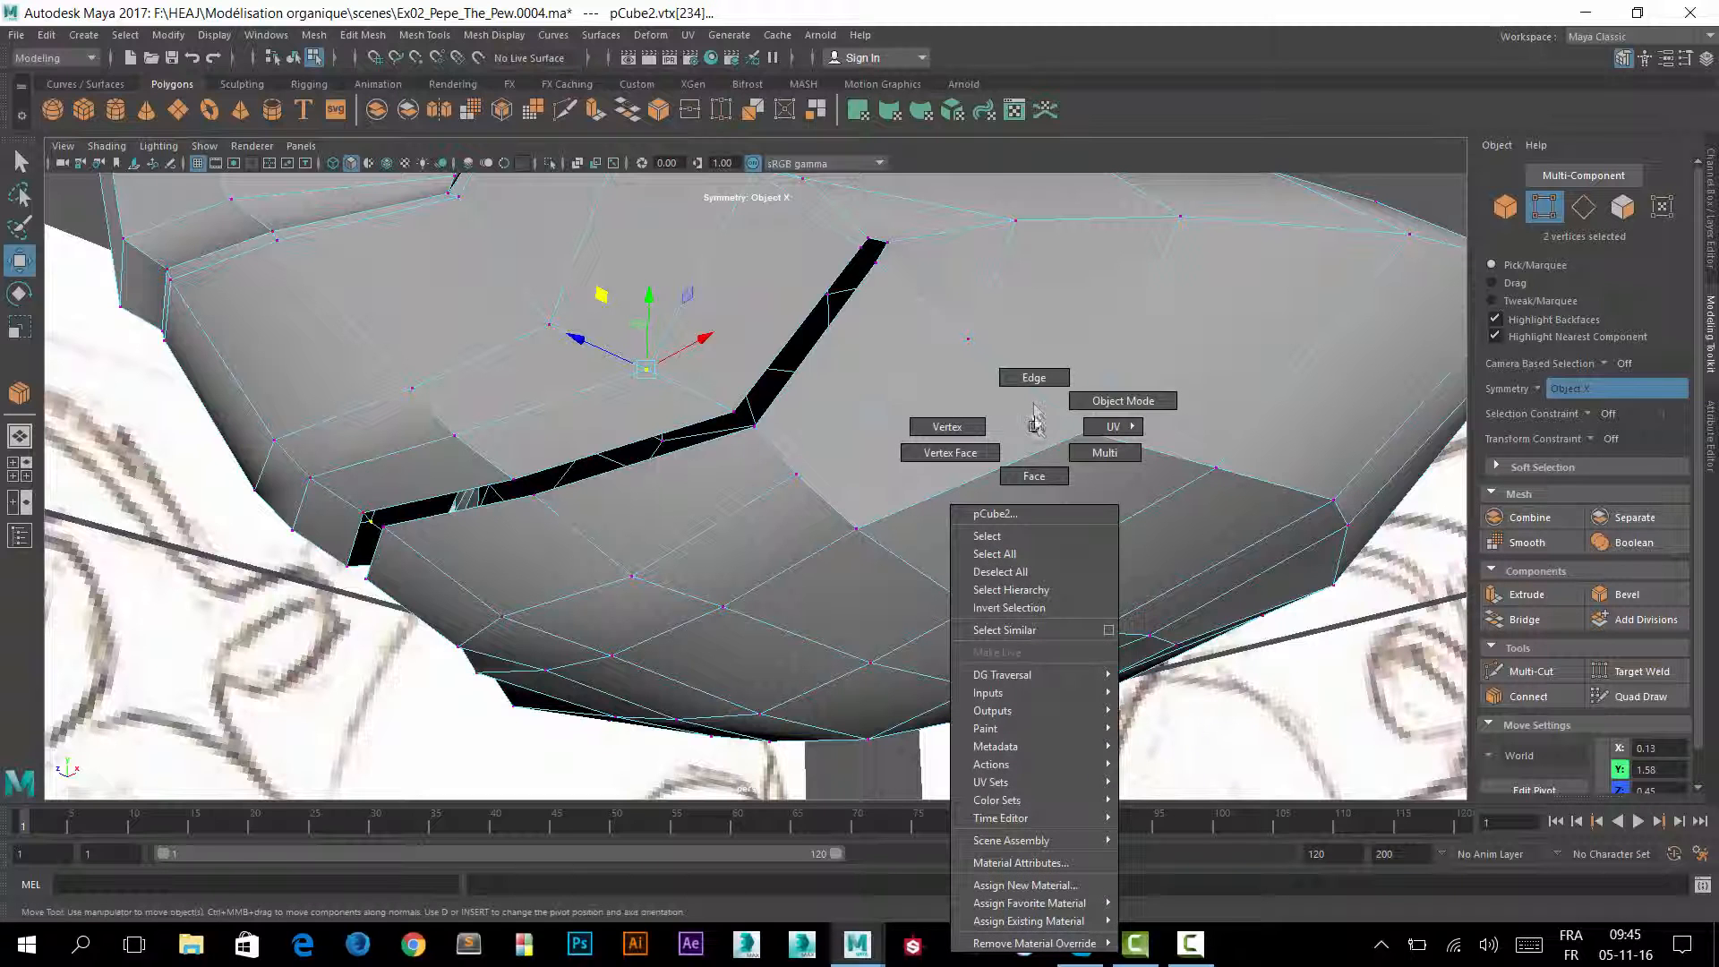
pyautogui.moveTo(1034, 421); pyautogui.dragTo(1033, 379, button='right')
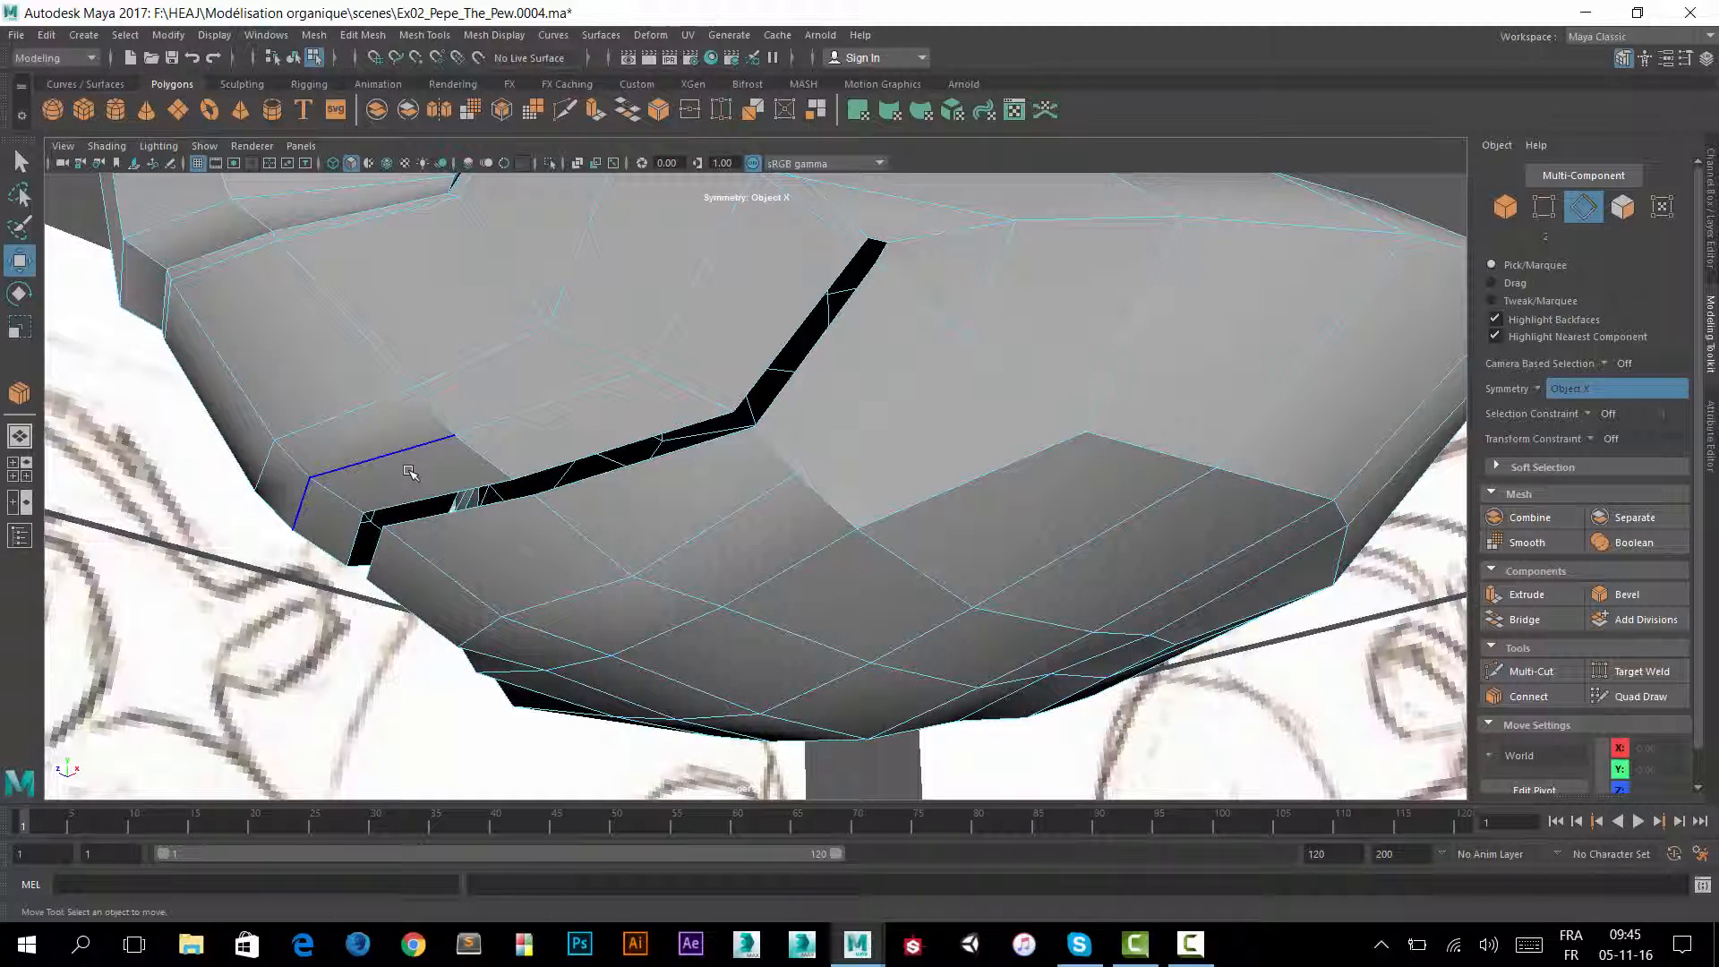
pyautogui.click(338, 504)
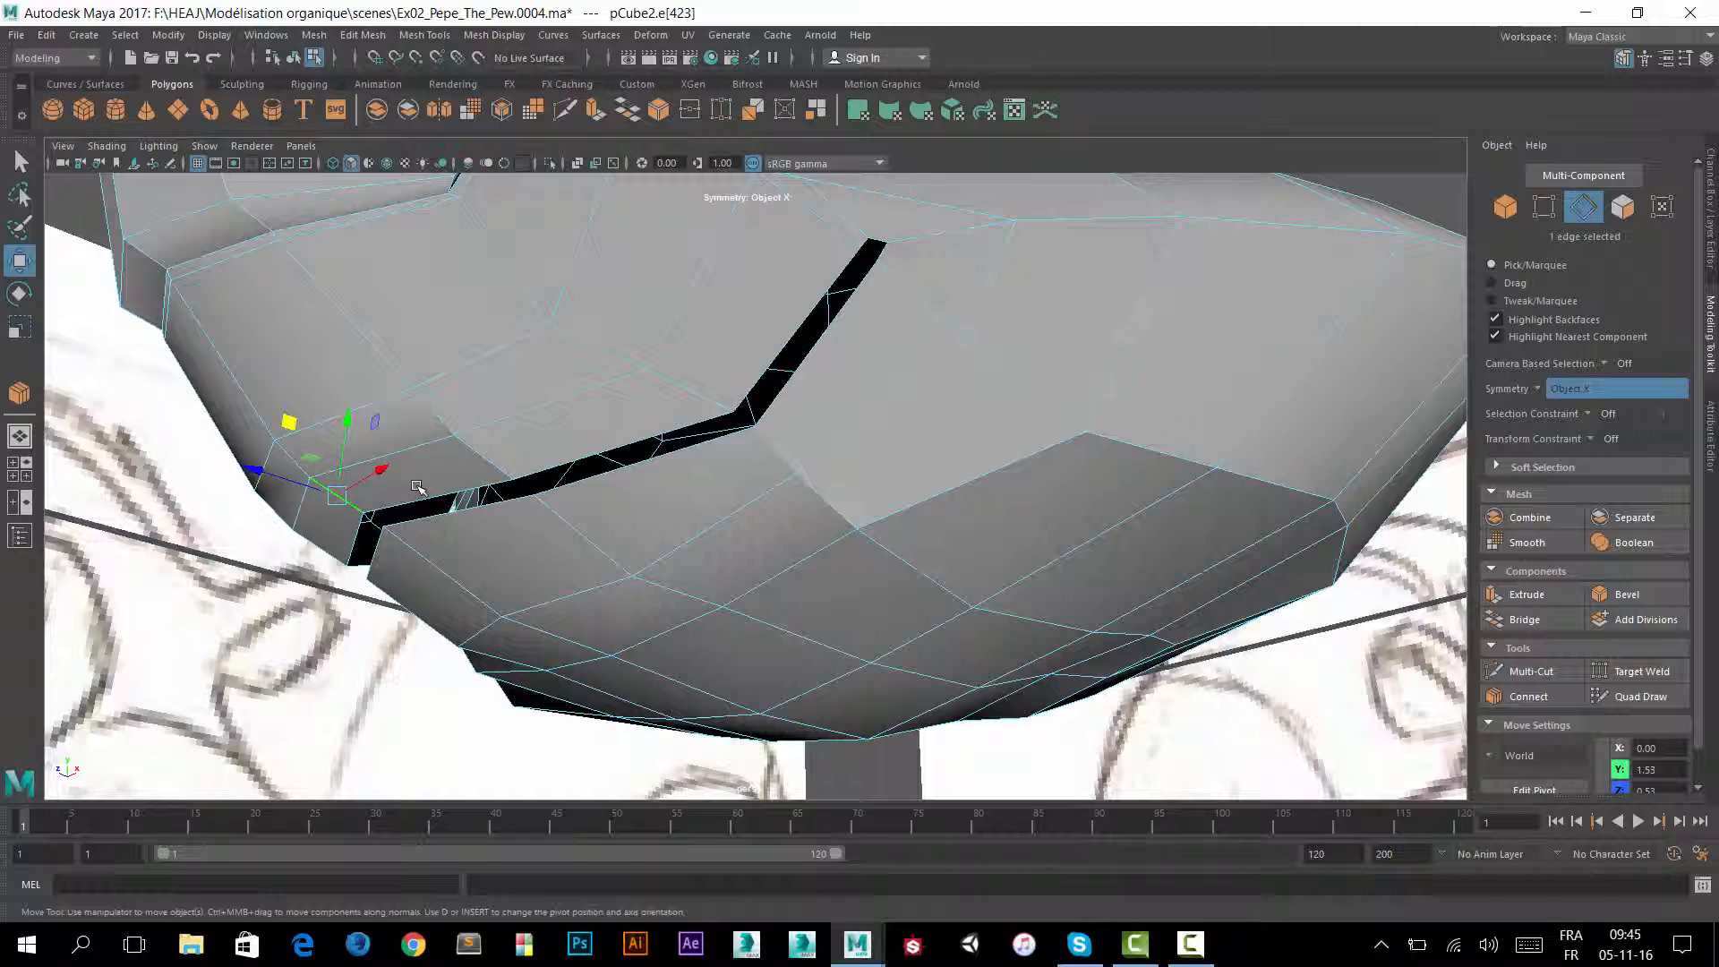
pyautogui.doubleClick(480, 459)
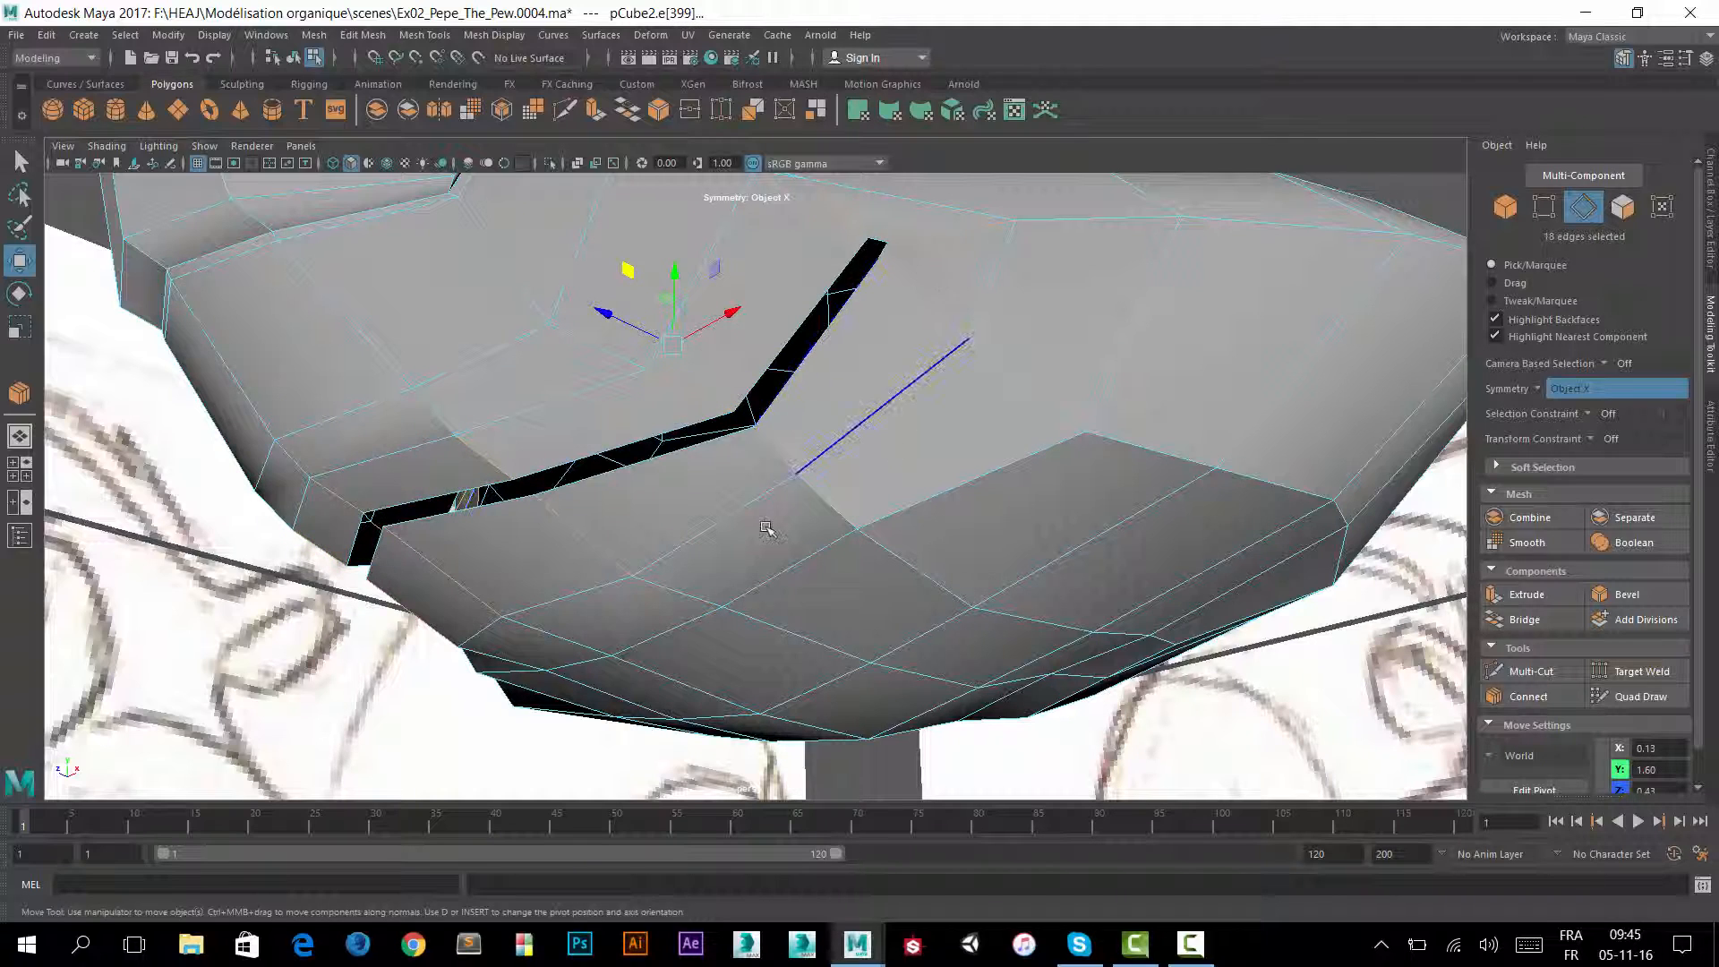
pyautogui.keyDown('alt'); pyautogui.moveTo(878, 410); pyautogui.dragTo(759, 448); pyautogui.keyUp('alt')
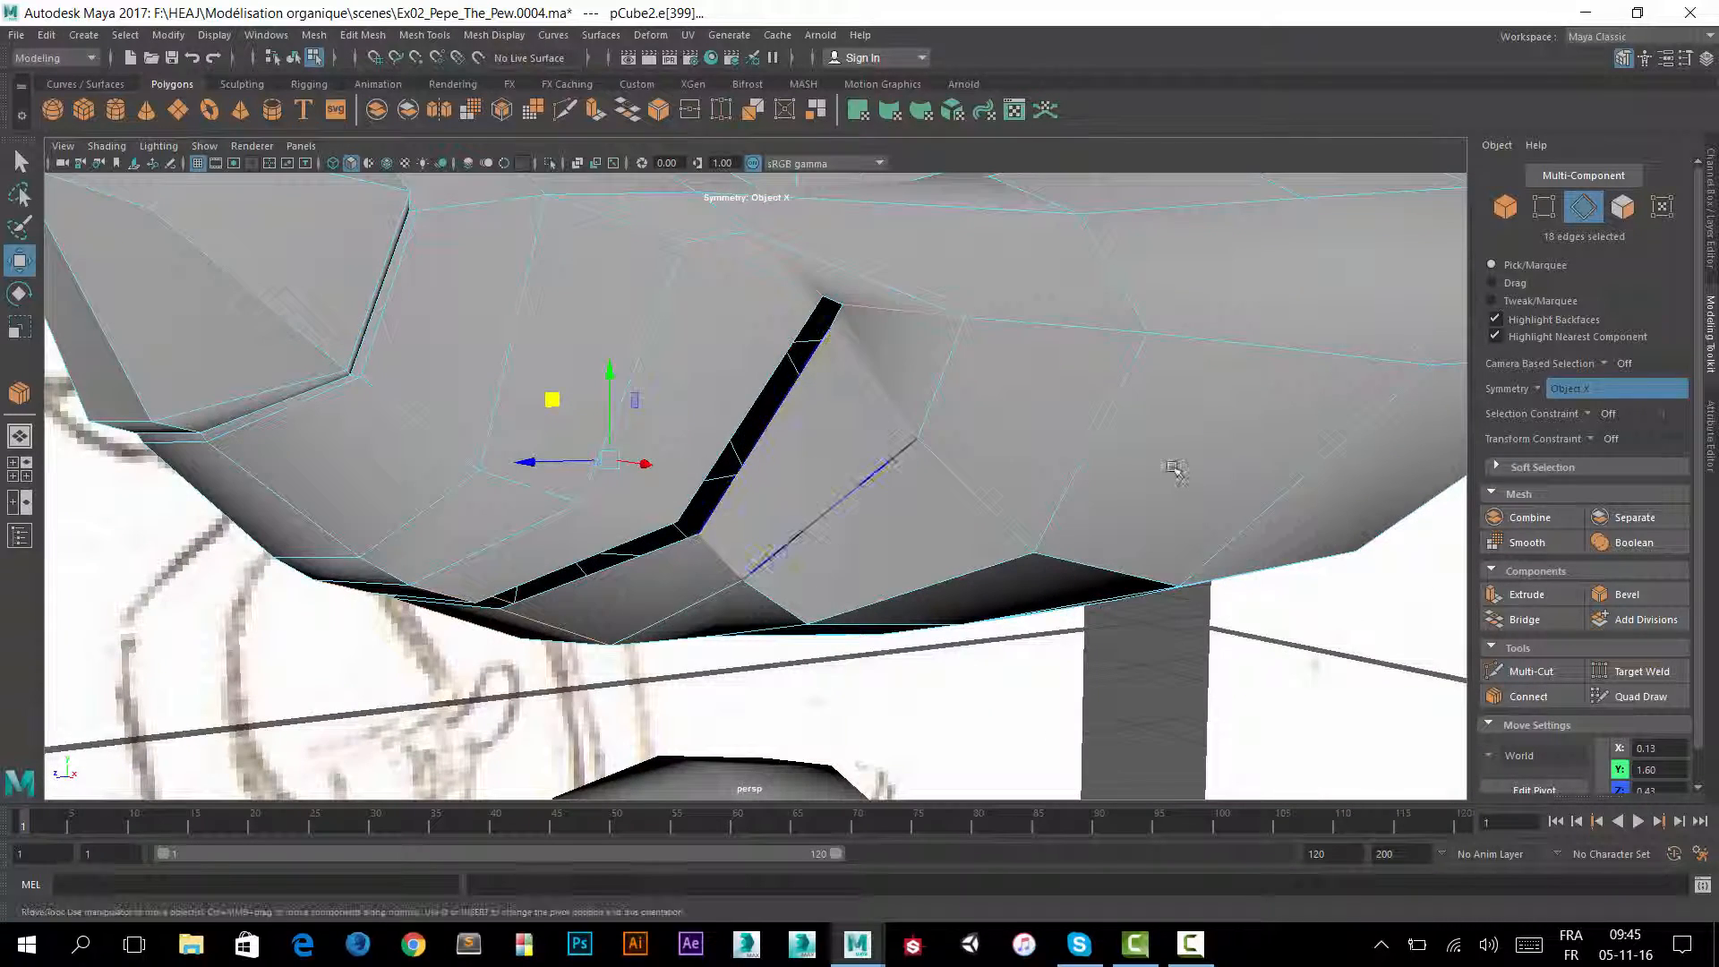
pyautogui.click(1543, 698)
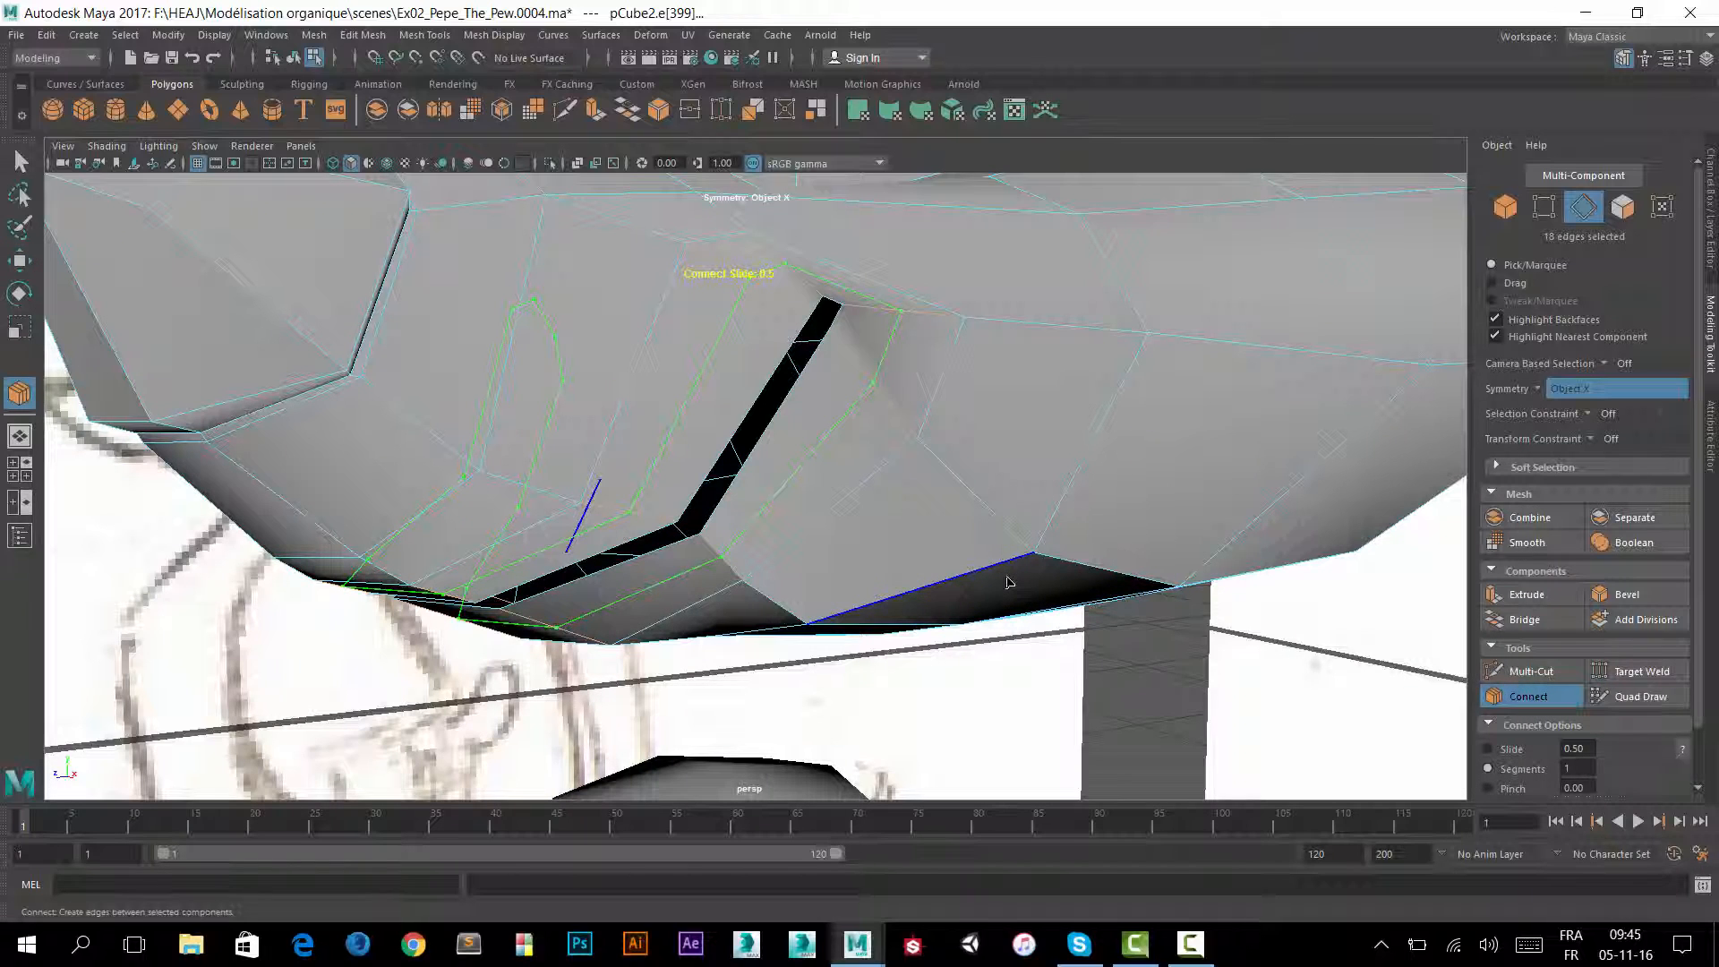
pyautogui.press('w')
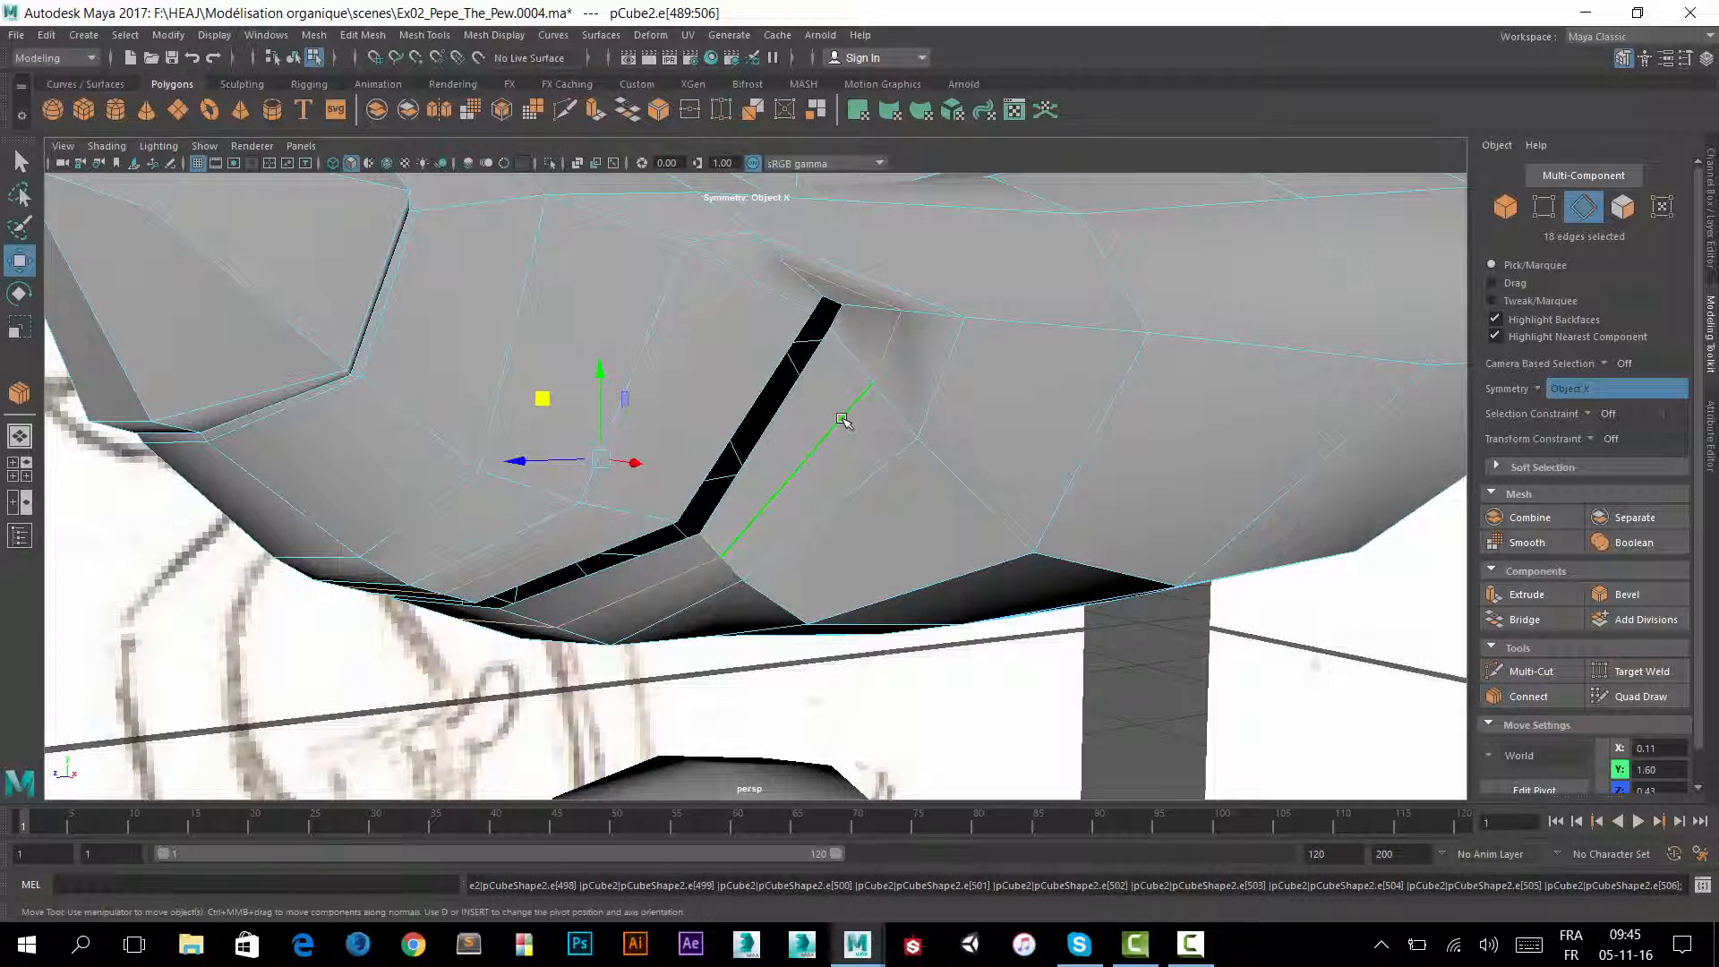
# Select the new loop's front vertices above the upper lip and move them slightly along Y.
pyautogui.keyDown('alt'); pyautogui.moveTo(842, 419); pyautogui.dragTo(480, 437); pyautogui.keyUp('alt')
pyautogui.moveTo(181, 432); pyautogui.dragTo(117, 434, button='right')
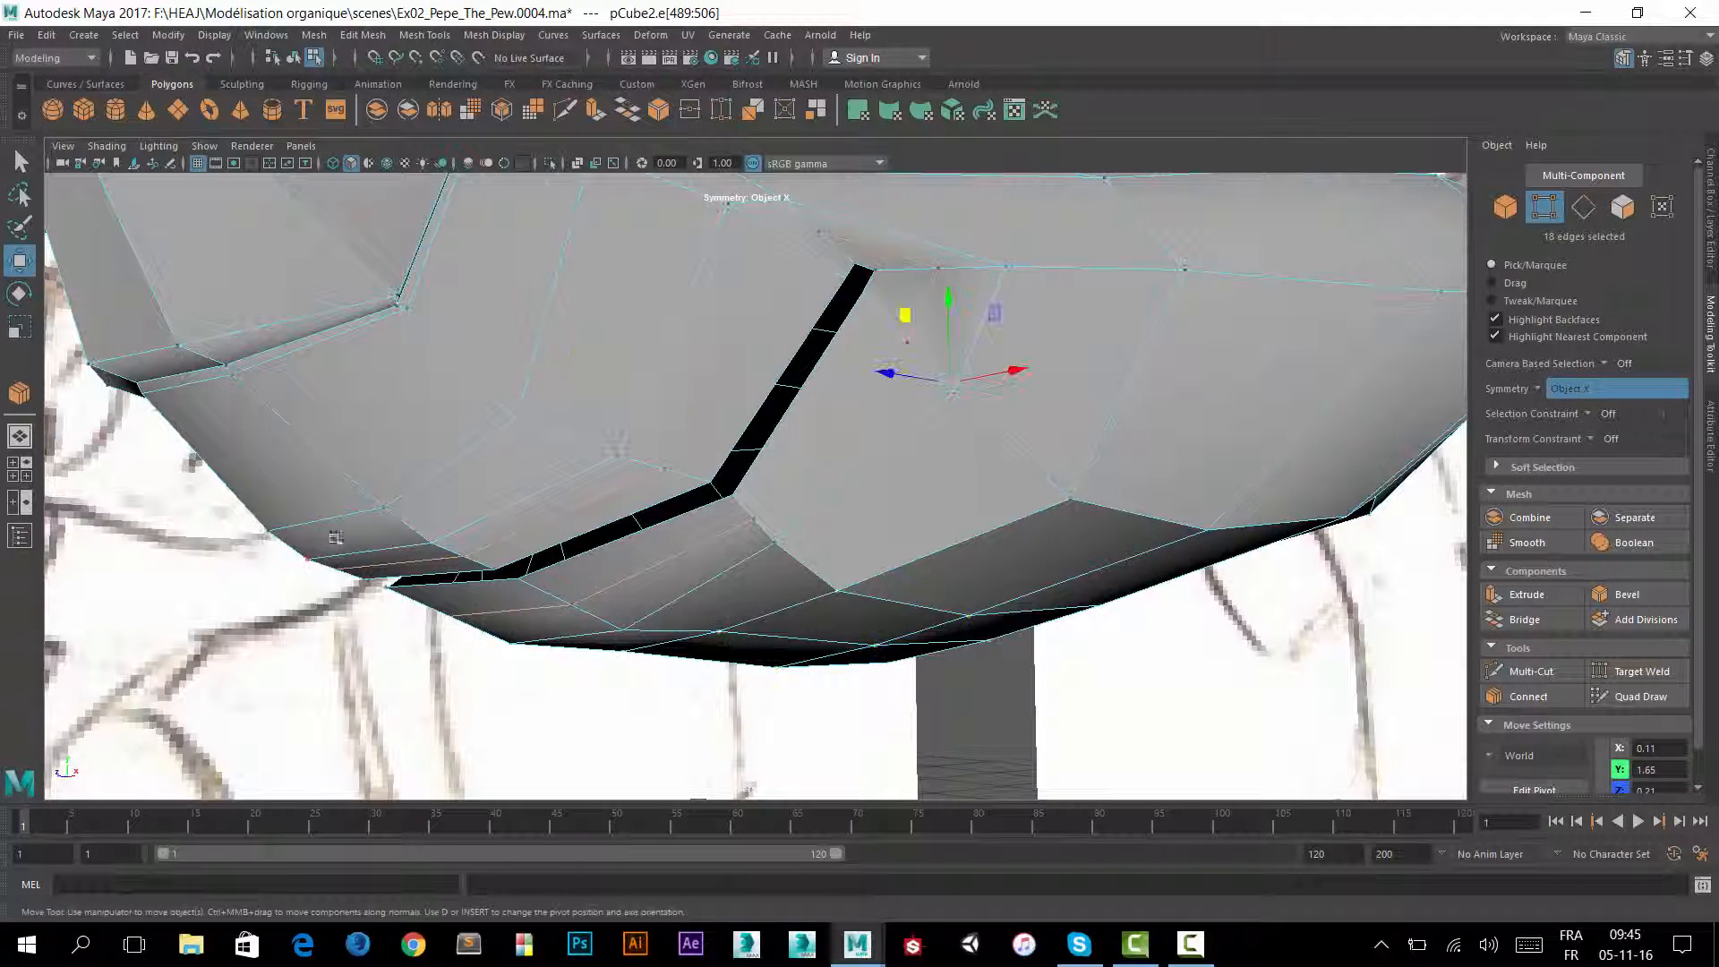
pyautogui.click(464, 562)
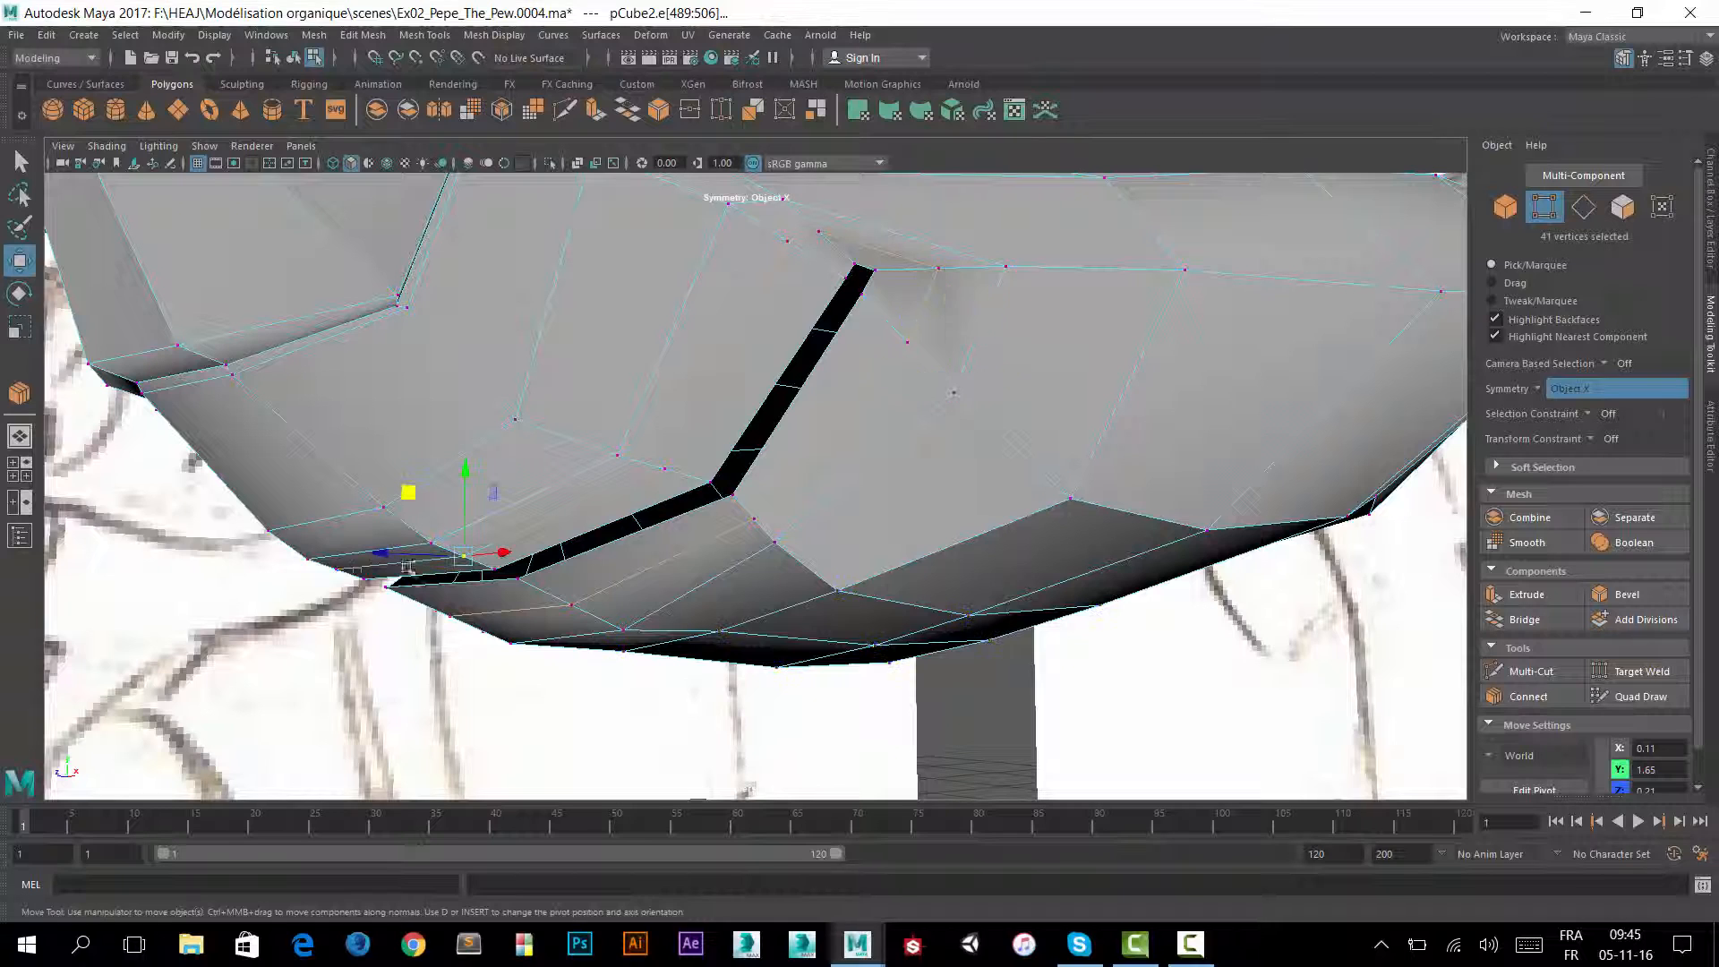
pyautogui.keyDown('shift'); pyautogui.click(339, 570); pyautogui.keyUp('shift')
pyautogui.moveTo(407, 504); pyautogui.dragTo(401, 507)
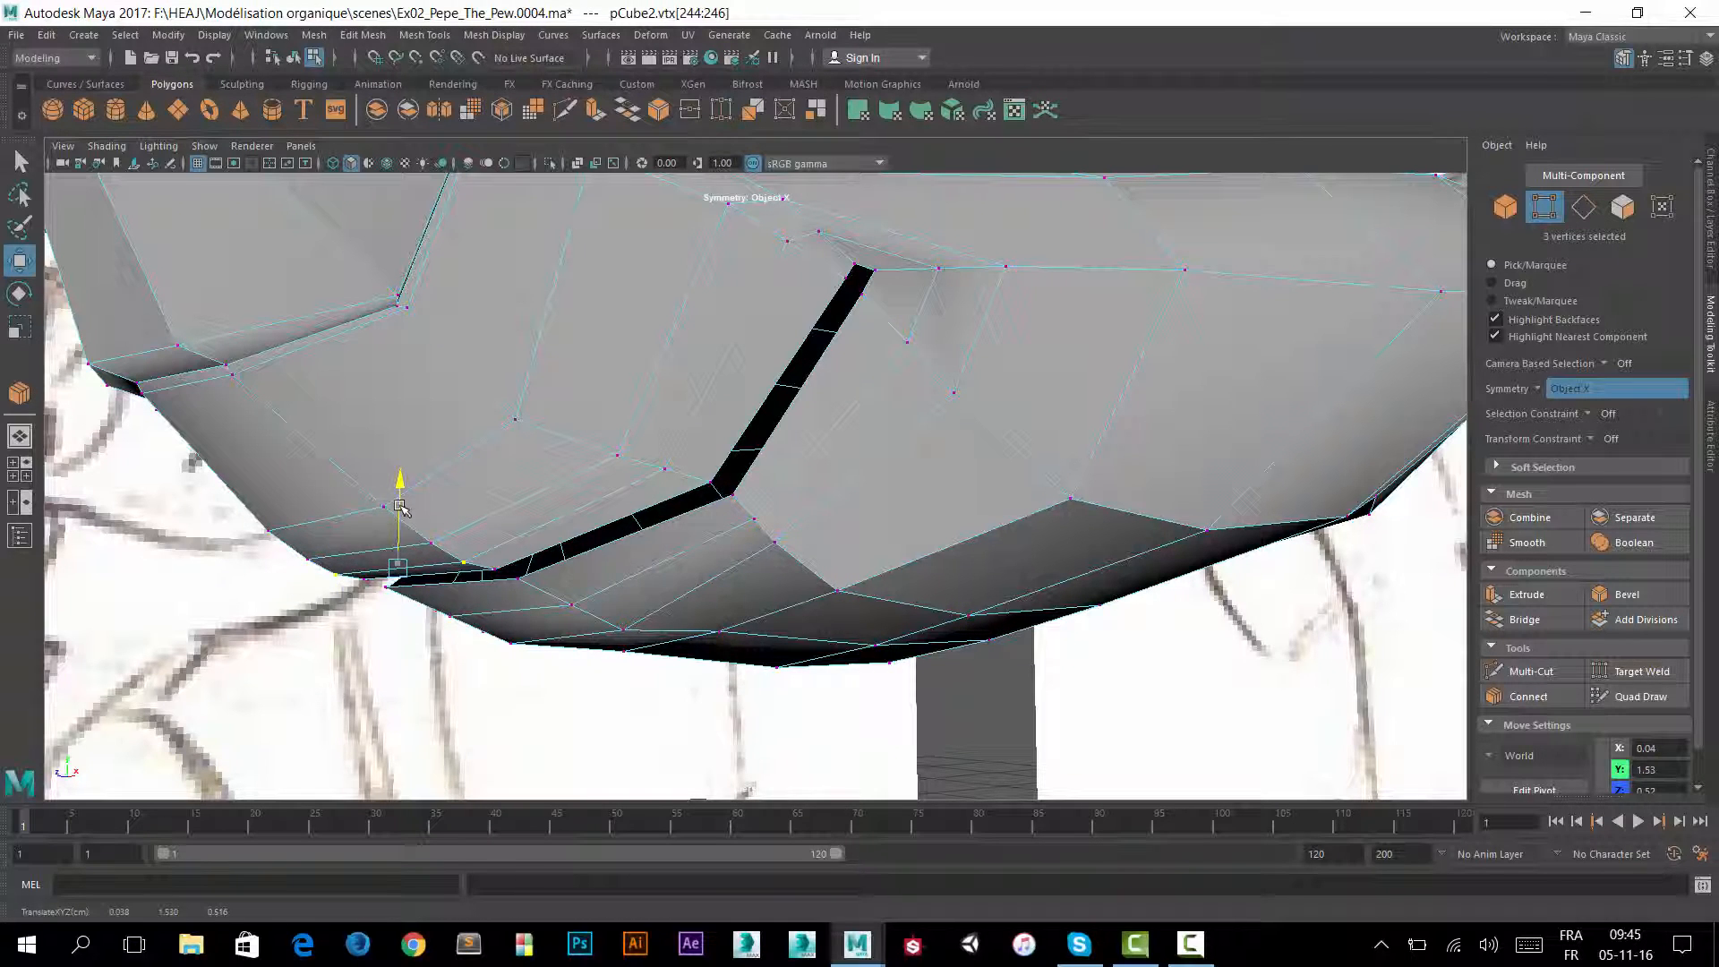
# Lower the new loop's vertex on the side of the upper lip along Y, then adjust it in the XY plane.
pyautogui.click(660, 472)
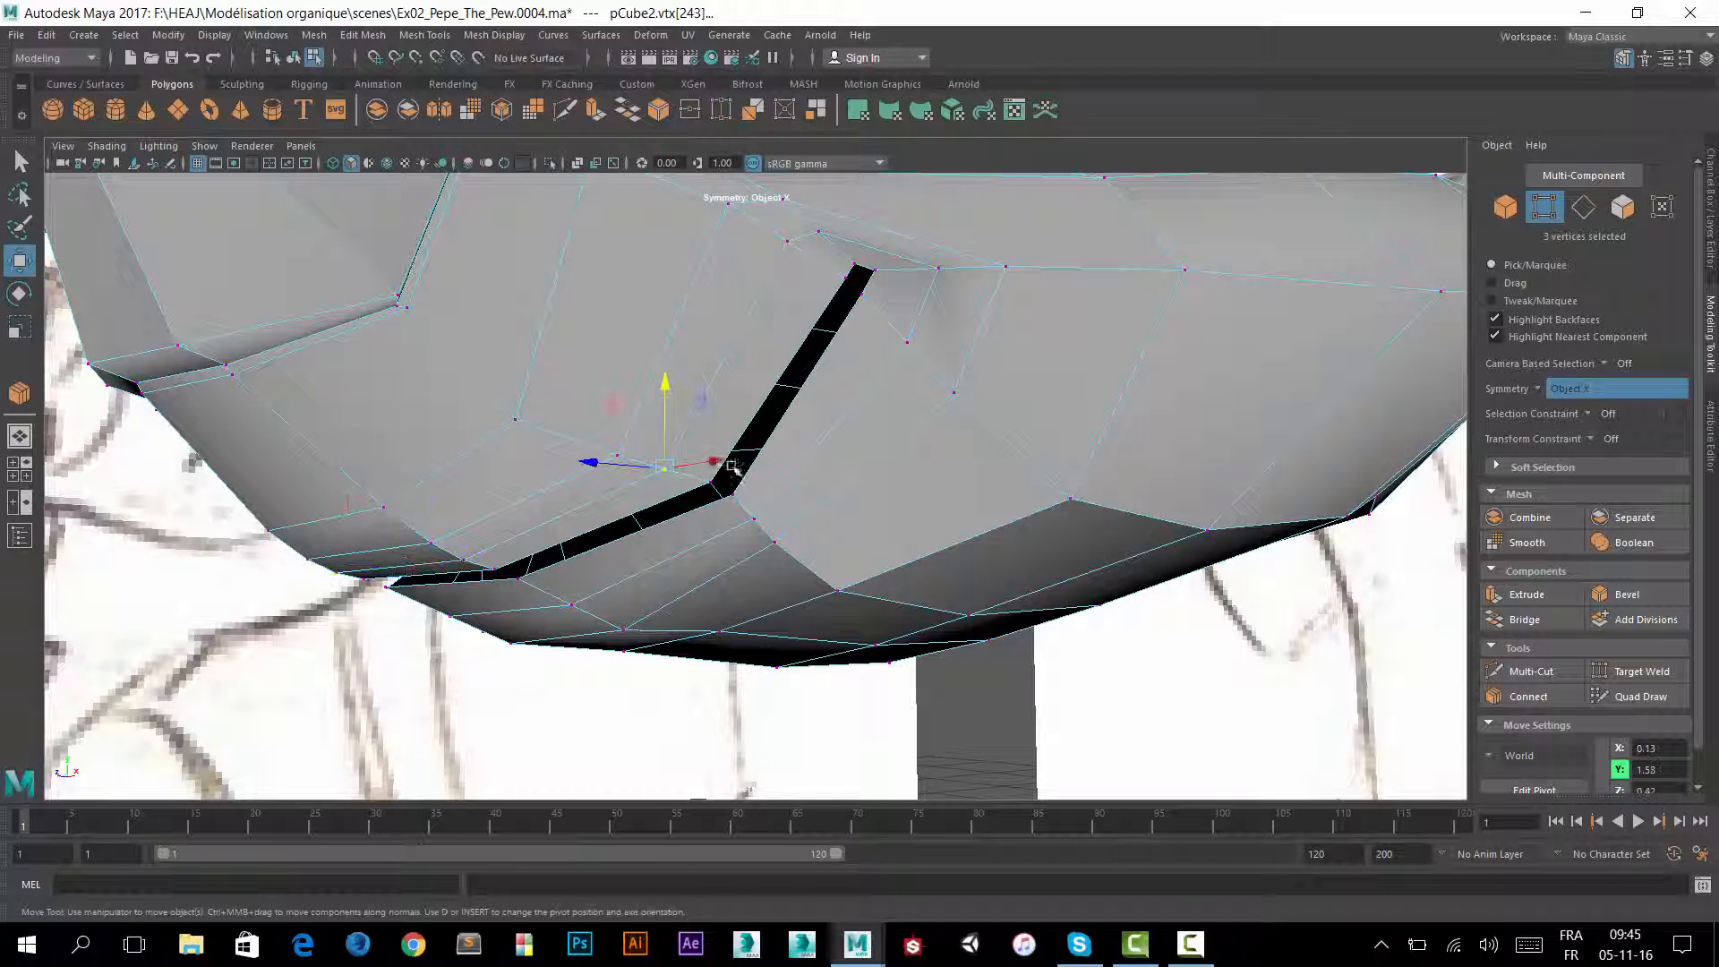
pyautogui.keyDown('alt'); pyautogui.moveTo(762, 483); pyautogui.dragTo(842, 451); pyautogui.keyUp('alt')
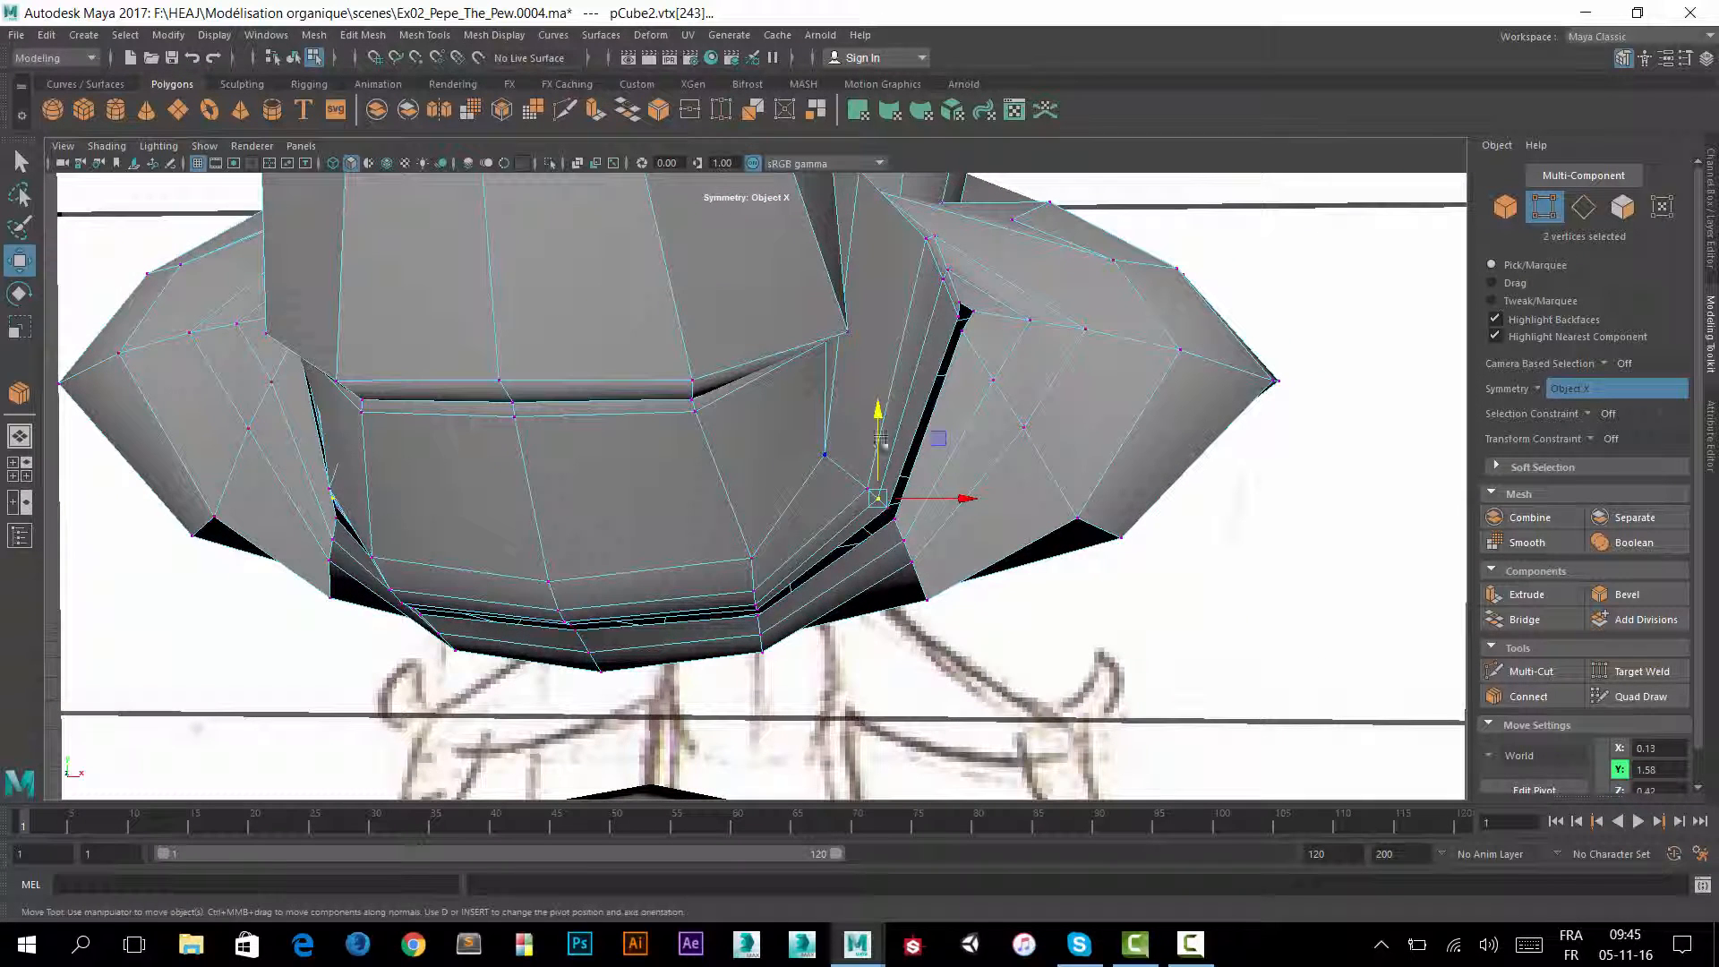
pyautogui.click(938, 439)
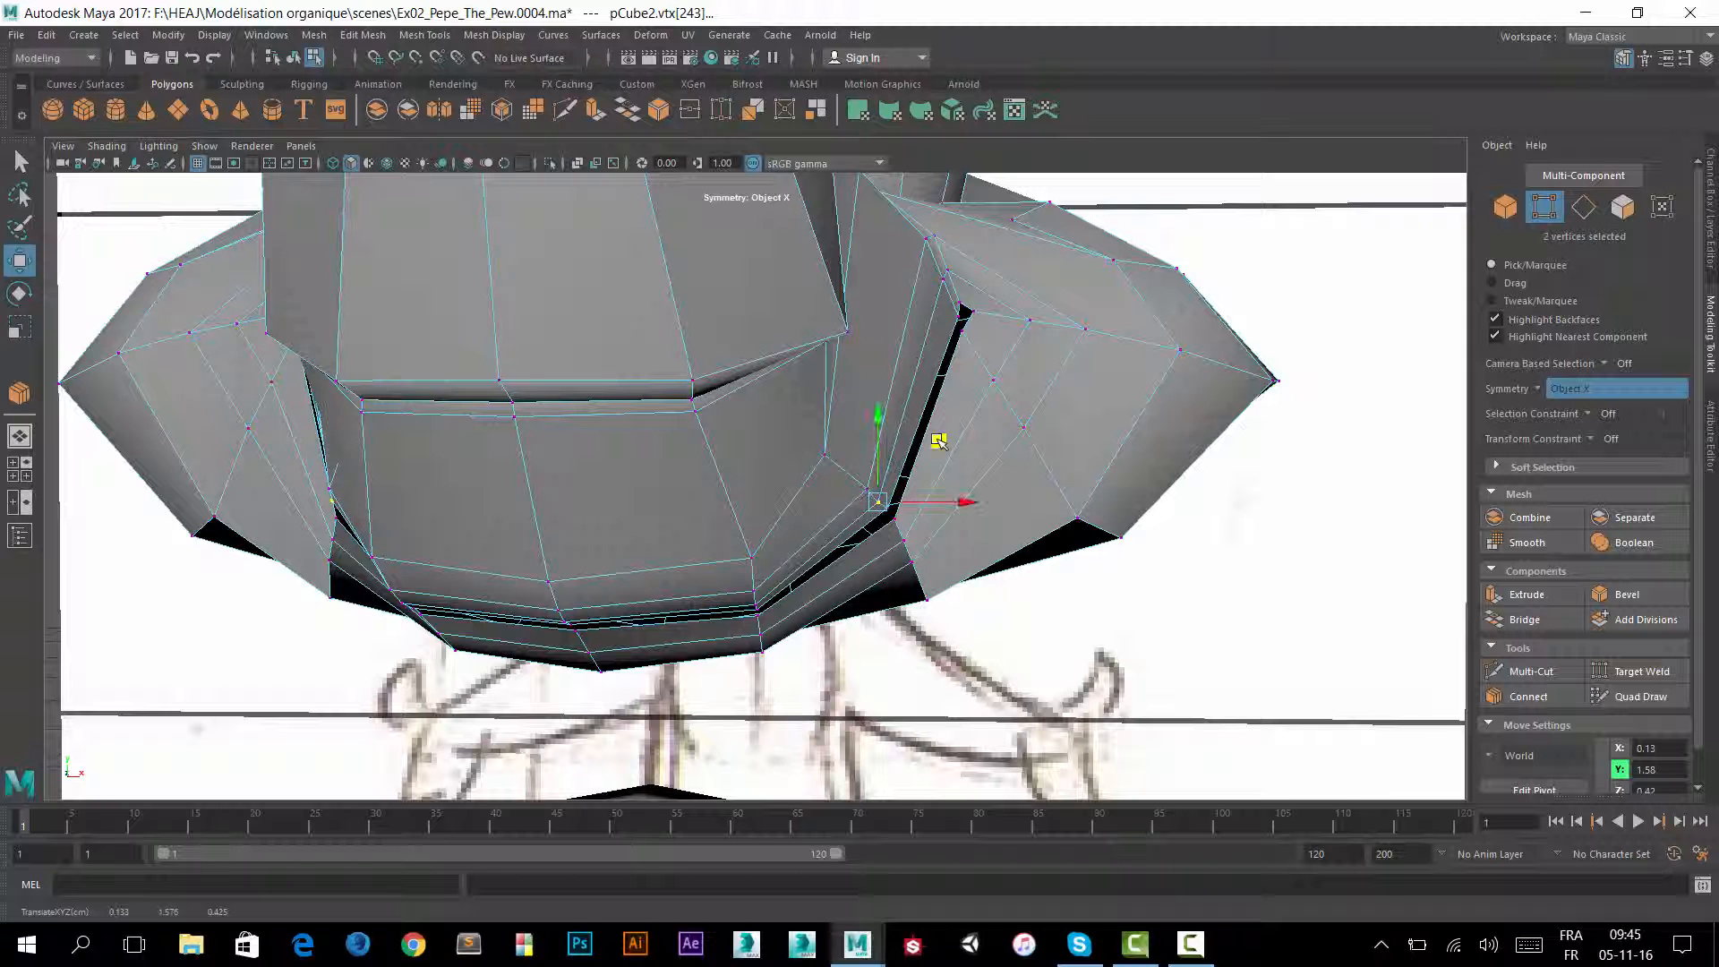
# Select the new loop's two vertices just above the mouth corner and move them outward along X.
pyautogui.keyDown('alt'); pyautogui.moveTo(853, 363); pyautogui.dragTo(790, 349); pyautogui.keyUp('alt')
pyautogui.click(712, 292)
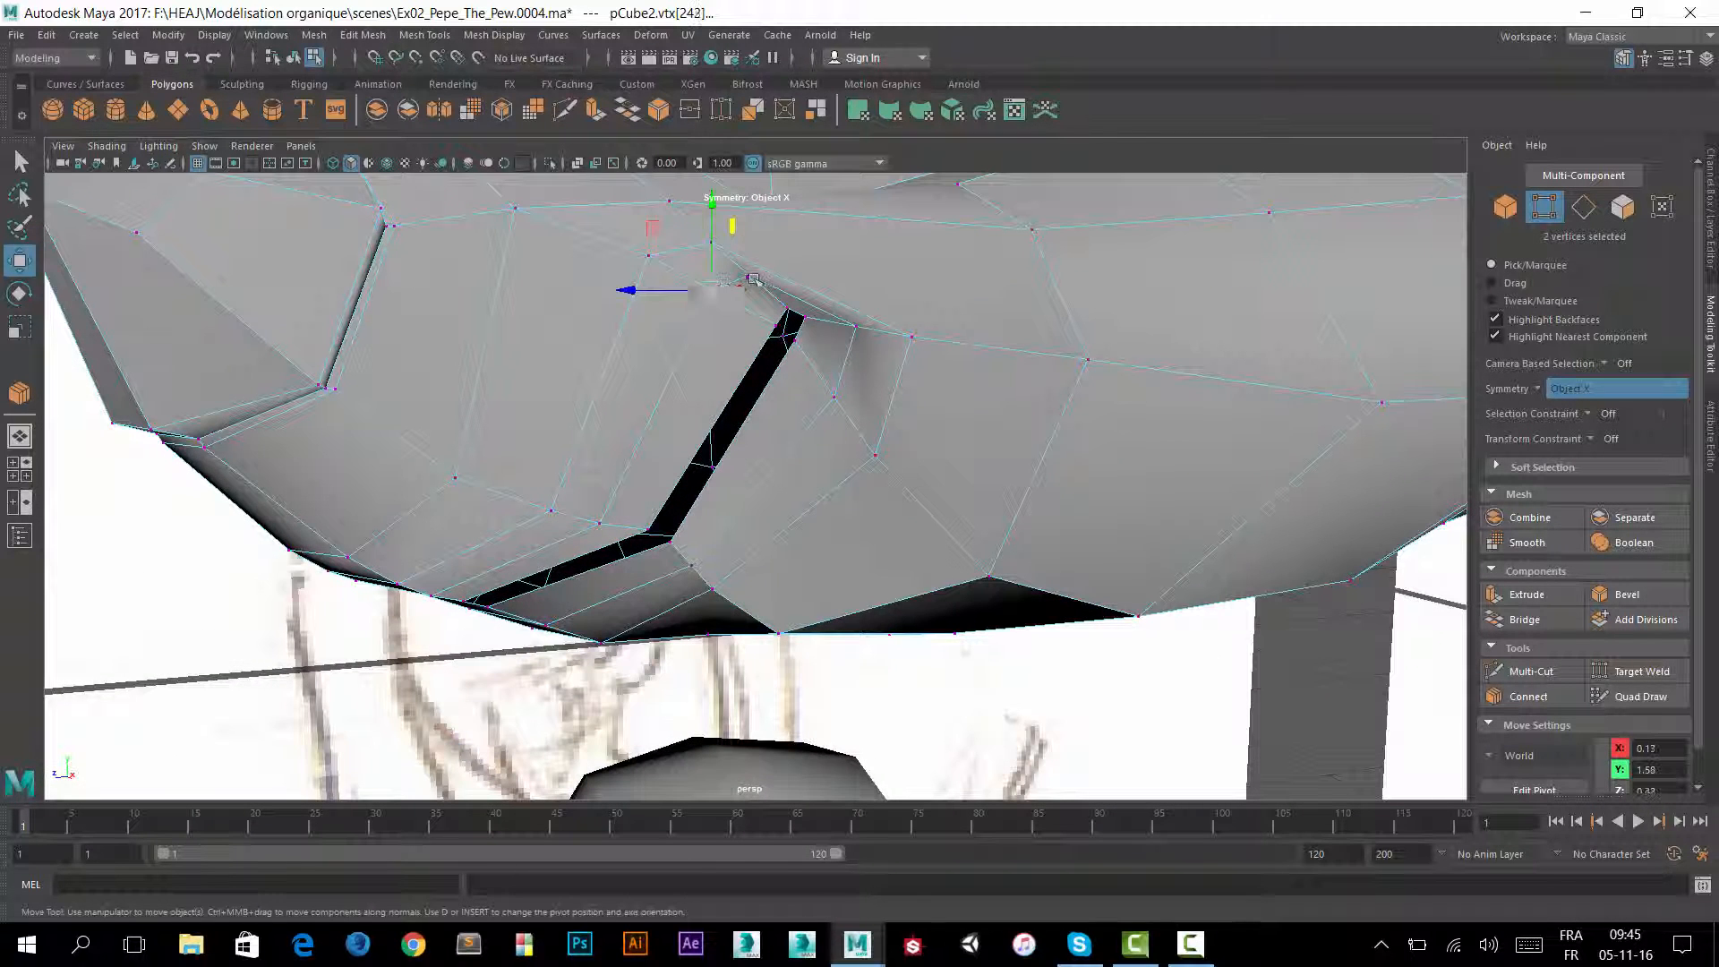
pyautogui.click(748, 279)
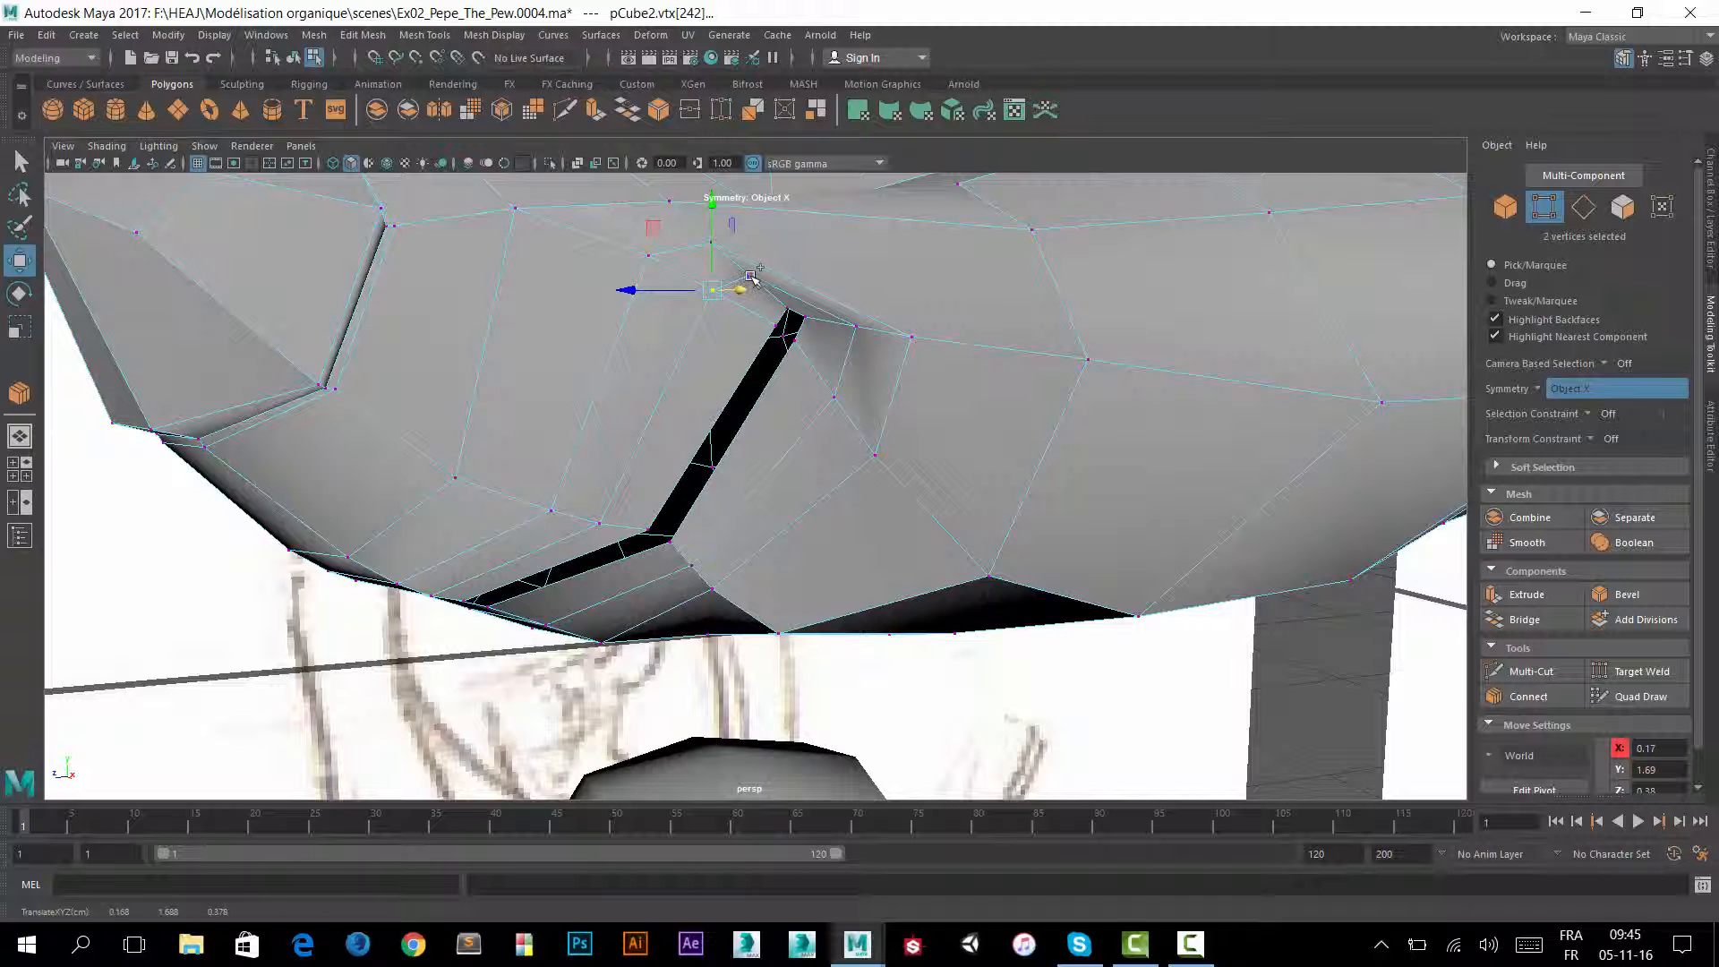
pyautogui.moveTo(752, 280); pyautogui.dragTo(778, 266)
pyautogui.keyDown('alt'); pyautogui.moveTo(807, 349); pyautogui.dragTo(998, 311); pyautogui.keyUp('alt')
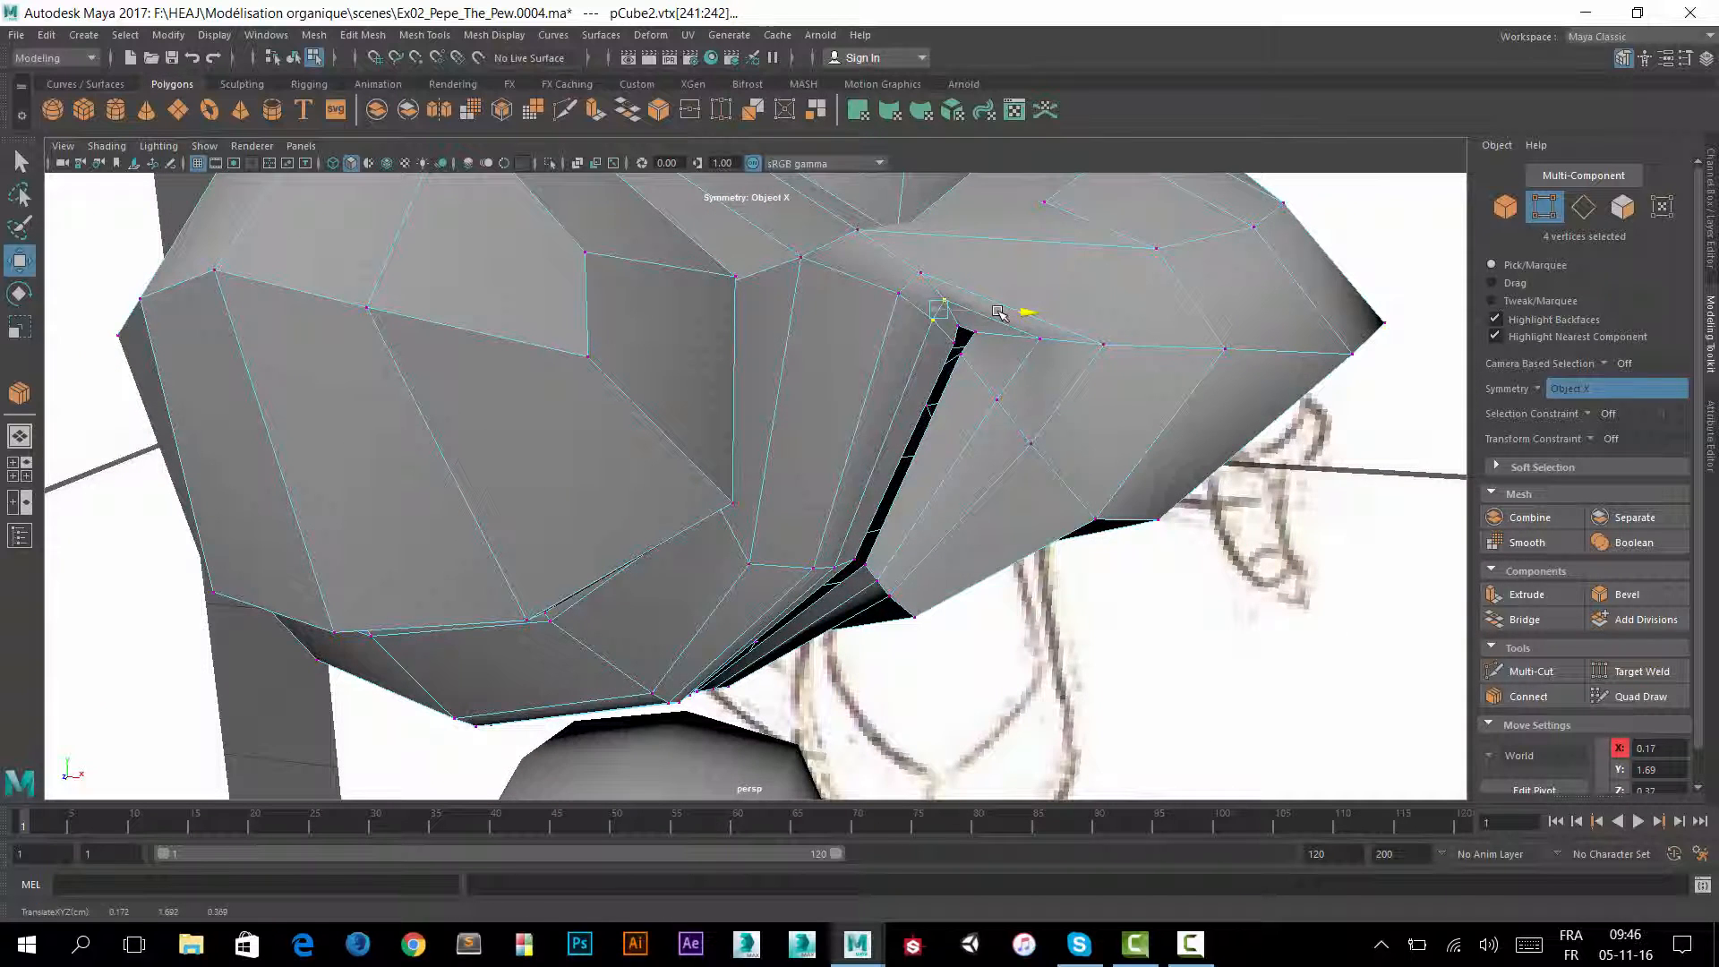
# Move the new loop's vertex behind the mouth corner outward on X and in the YZ plane, then adjust the cheek vertex below it.
pyautogui.click(1037, 341)
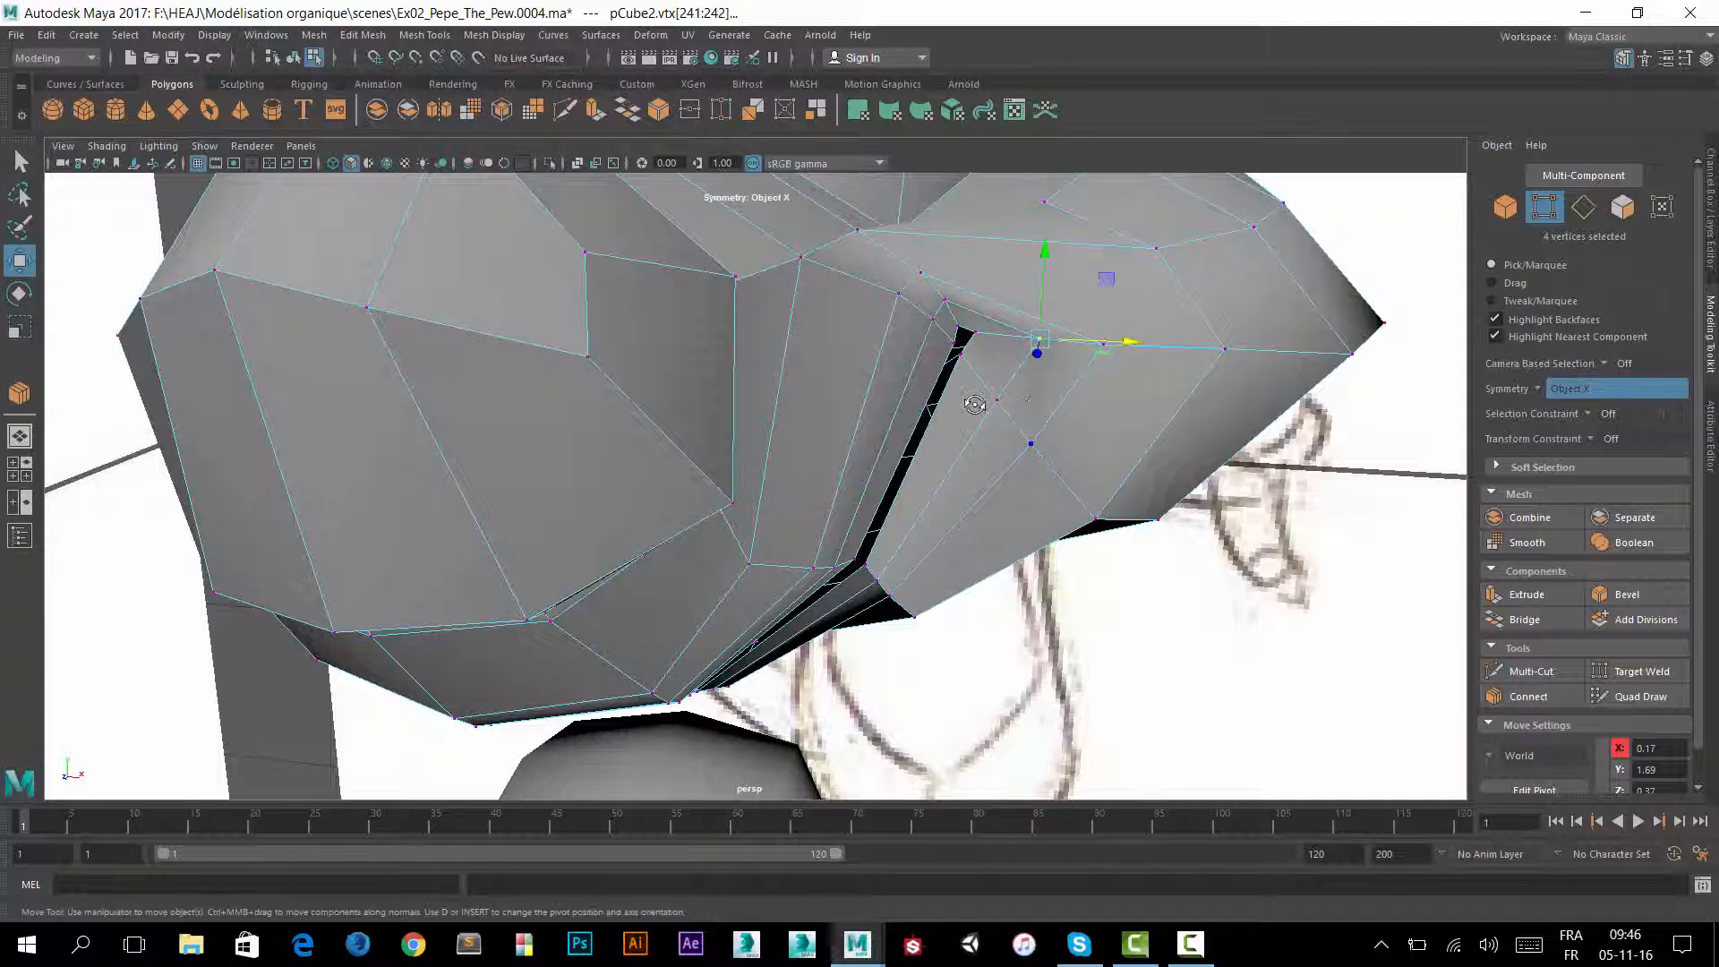
pyautogui.keyDown('alt'); pyautogui.moveTo(1042, 408); pyautogui.dragTo(877, 386); pyautogui.keyUp('alt')
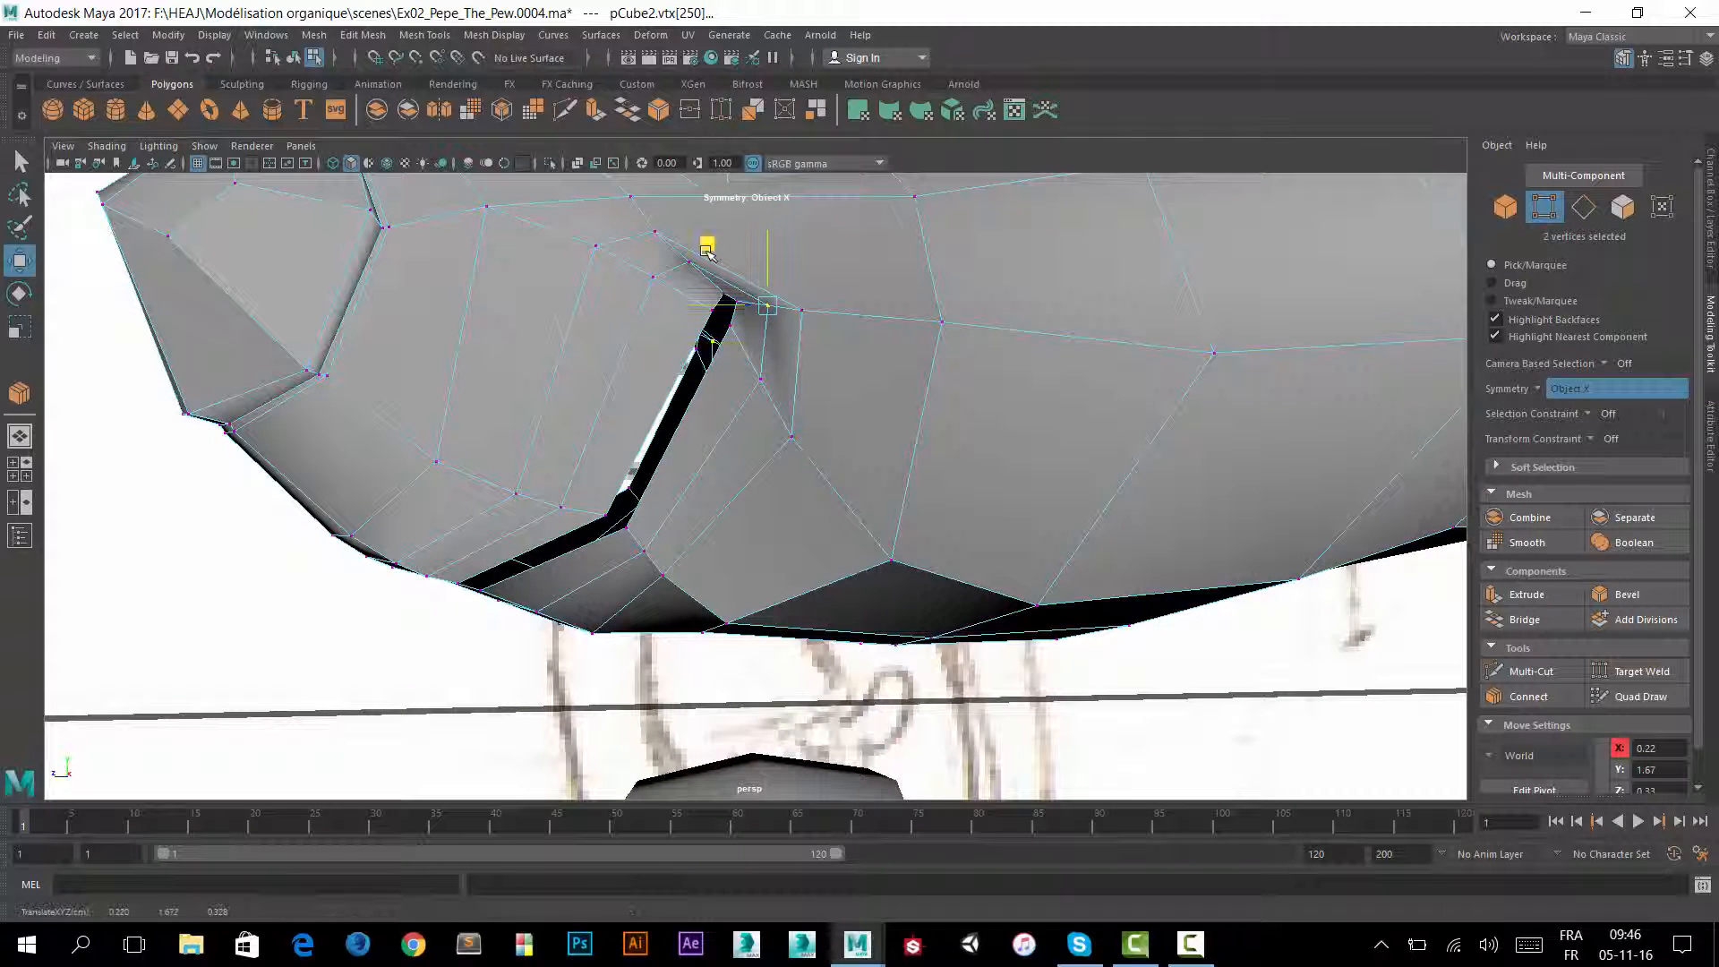
pyautogui.moveTo(706, 248); pyautogui.dragTo(705, 255)
pyautogui.click(759, 377)
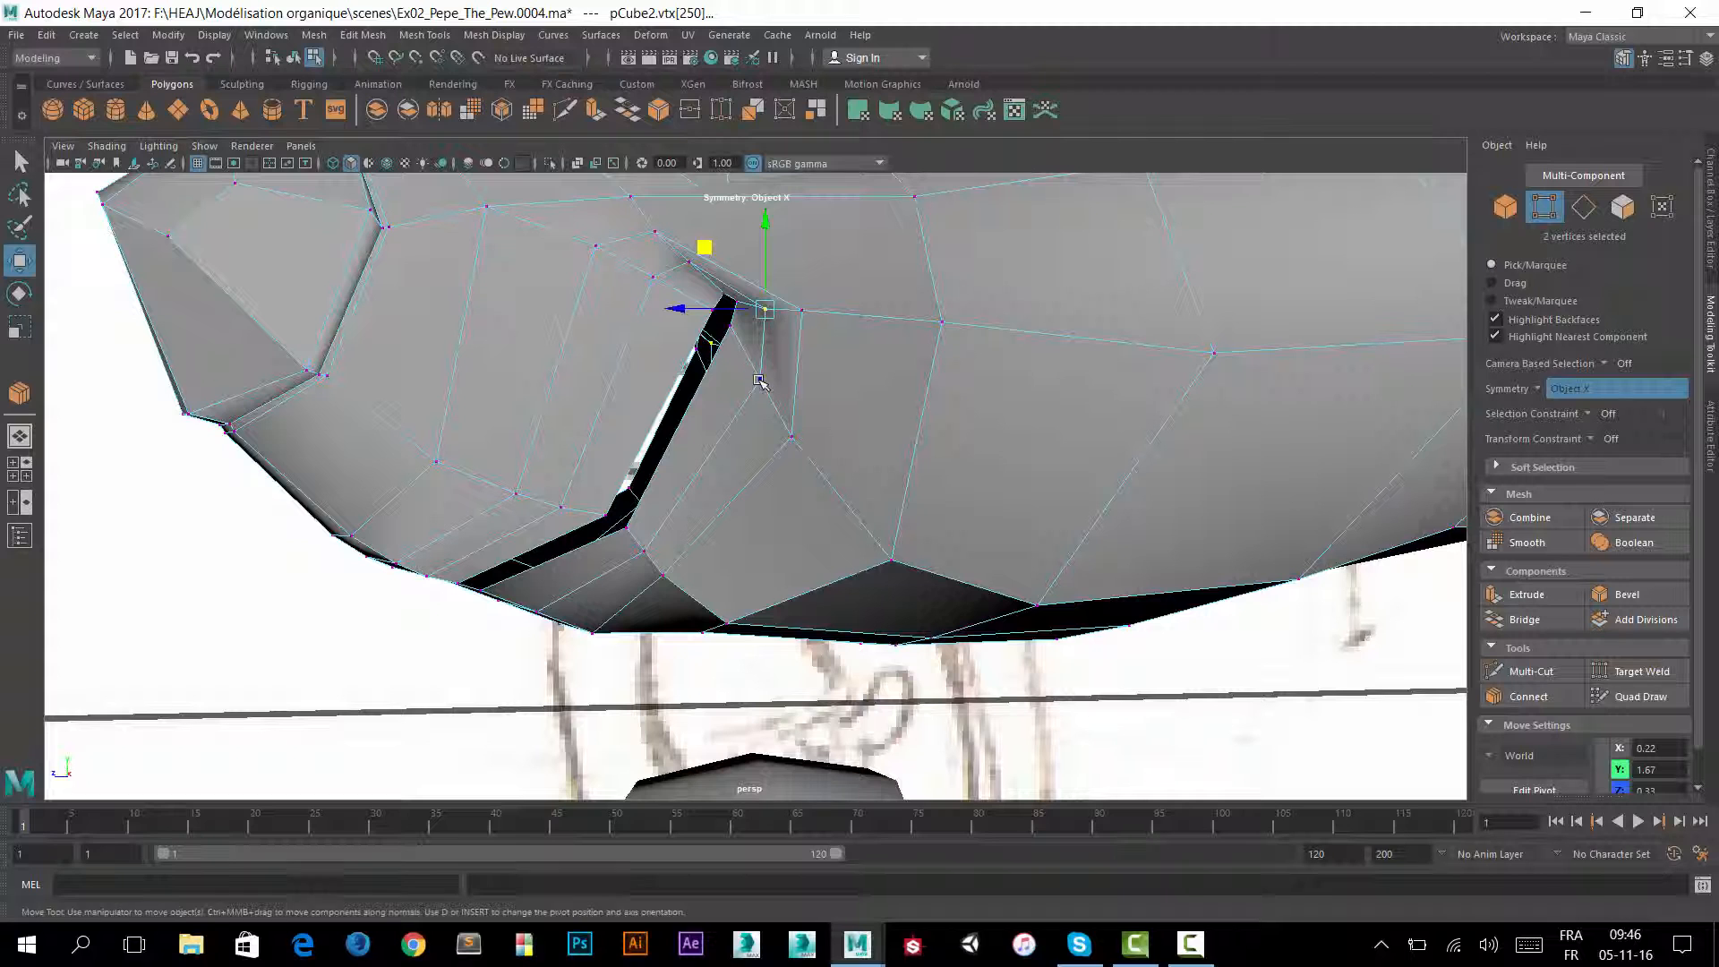
pyautogui.moveTo(699, 320); pyautogui.dragTo(887, 302)
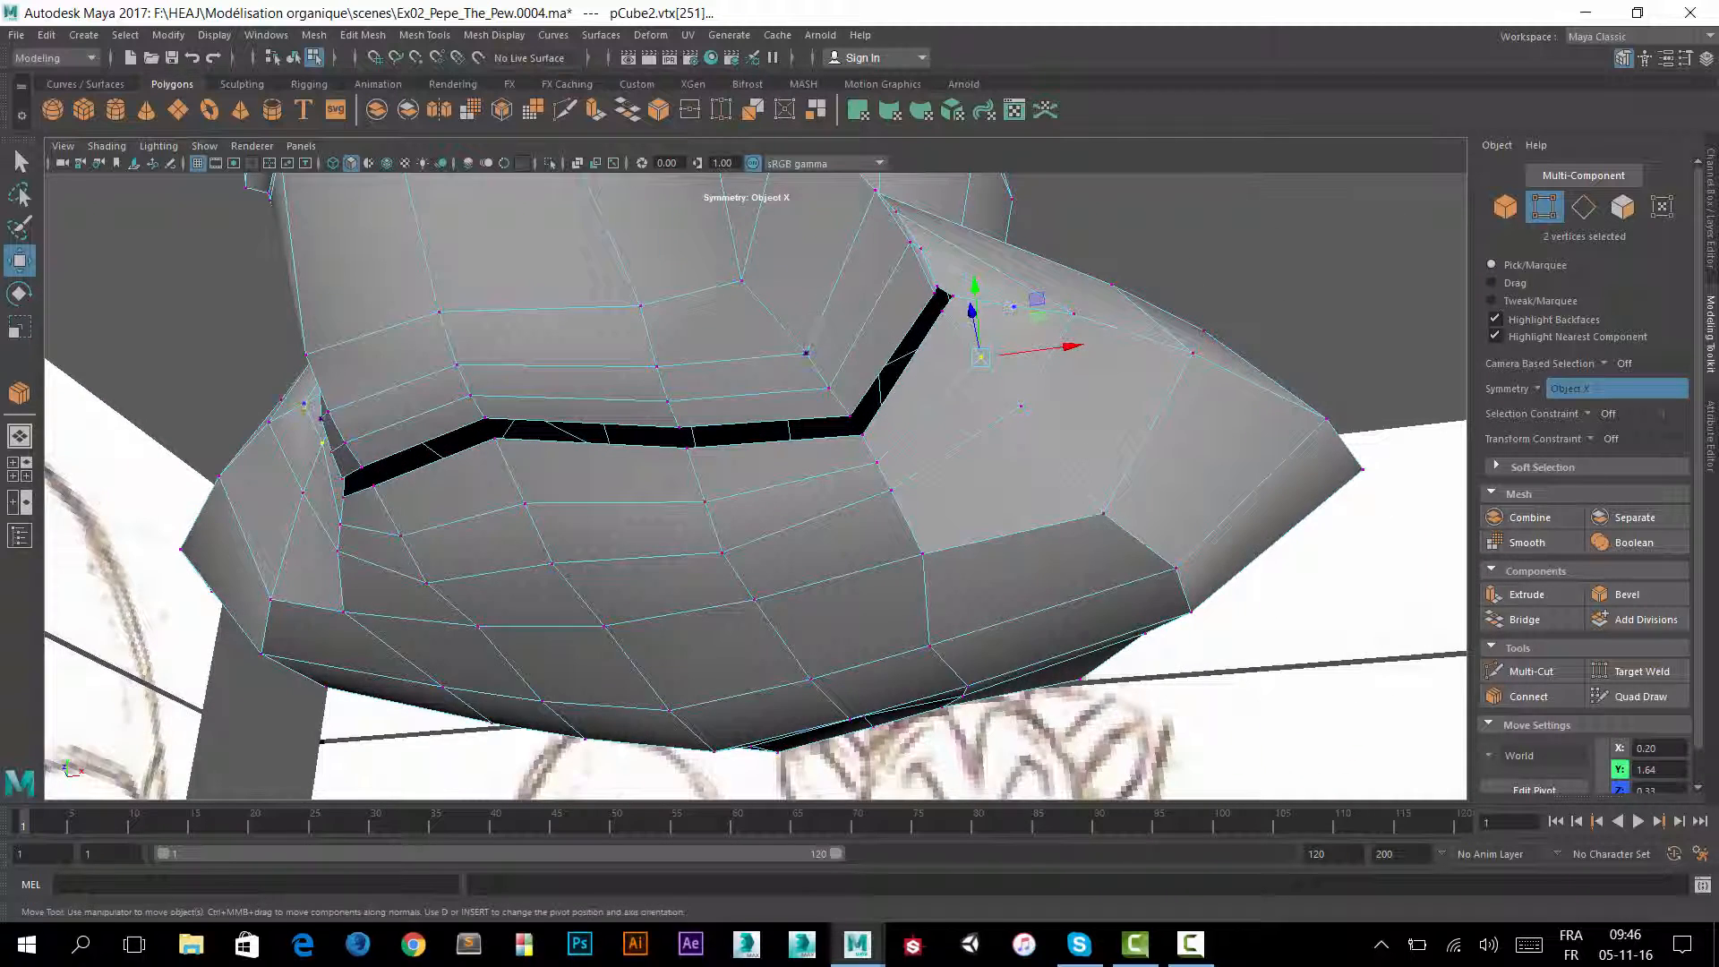
# Select the mouth opening's border edges and extrude them into the mouth with a Local Translate Z of -0.052.
pyautogui.rightClick(584, 458)
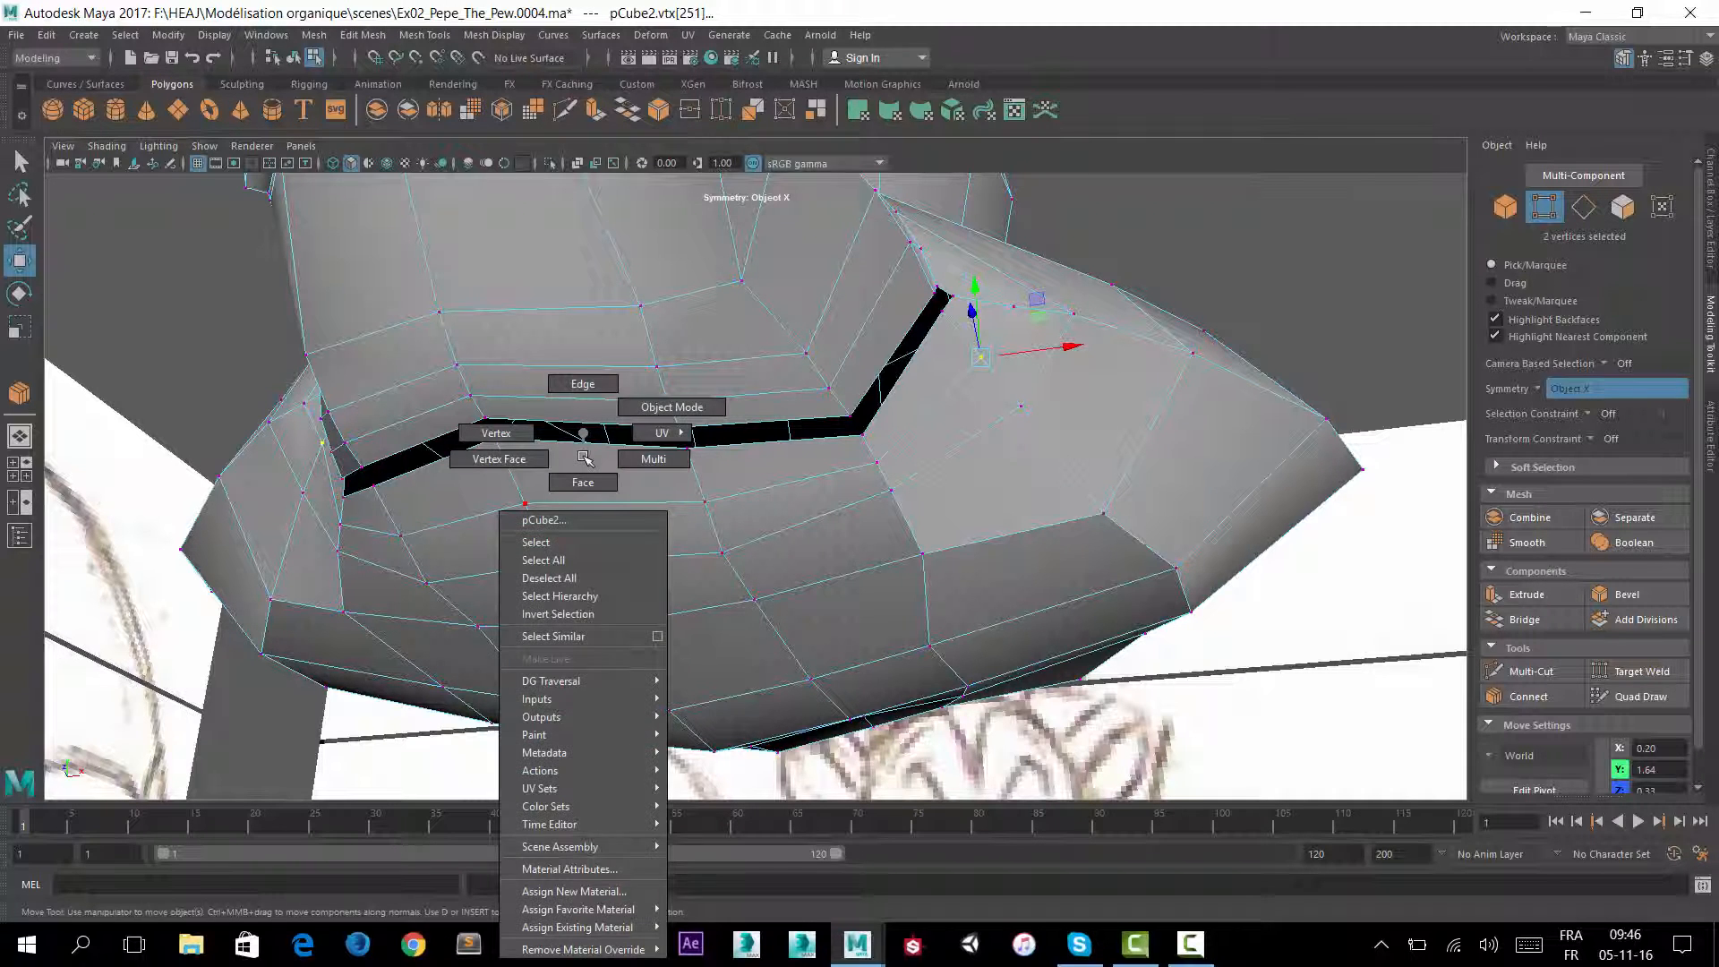
pyautogui.click(580, 407)
pyautogui.click(595, 425)
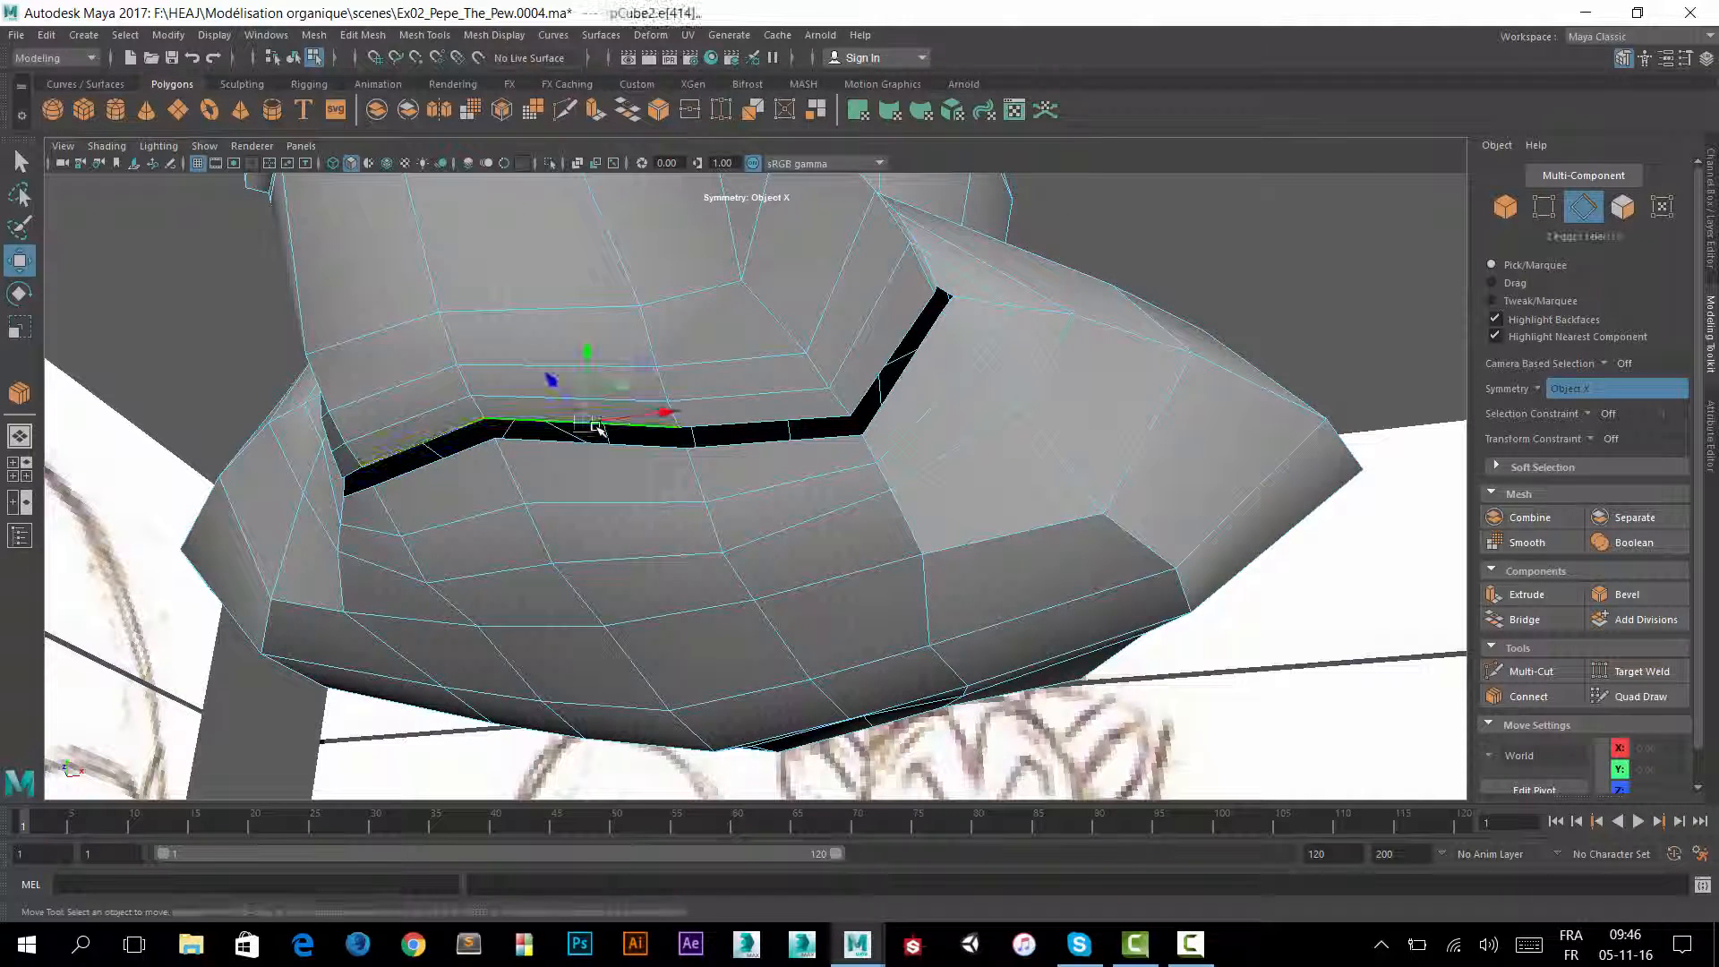
pyautogui.doubleClick(596, 426)
pyautogui.keyDown('alt'); pyautogui.moveTo(634, 421); pyautogui.dragTo(546, 473); pyautogui.keyUp('alt')
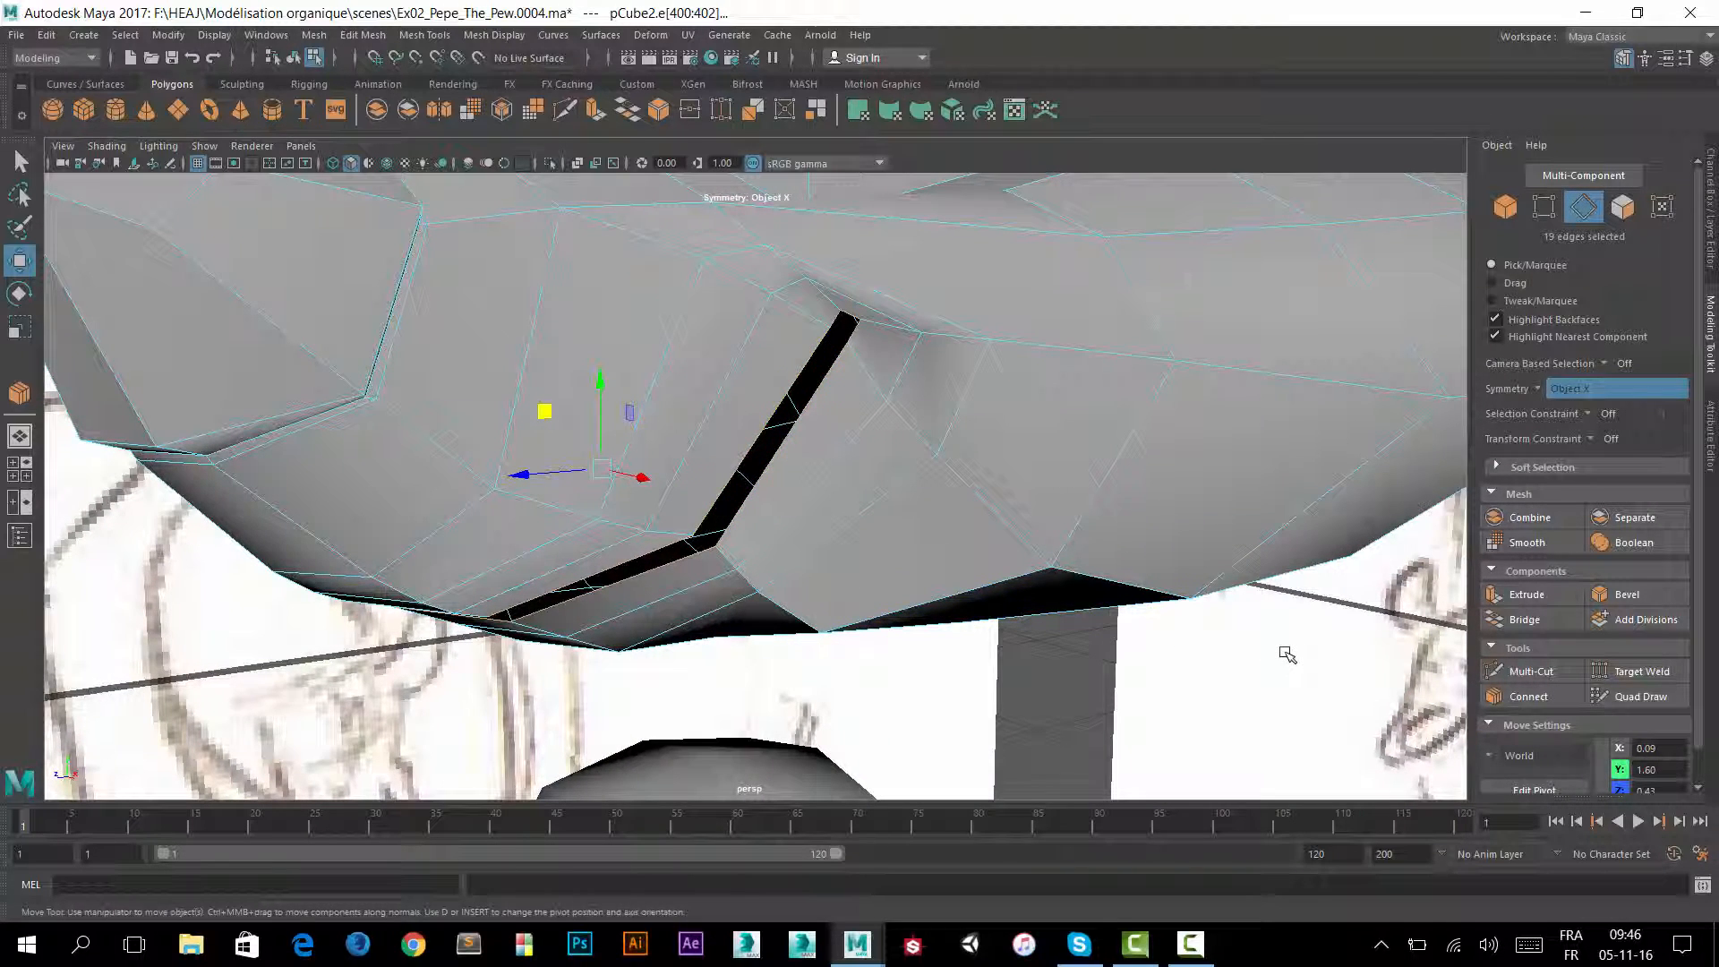
pyautogui.click(1526, 595)
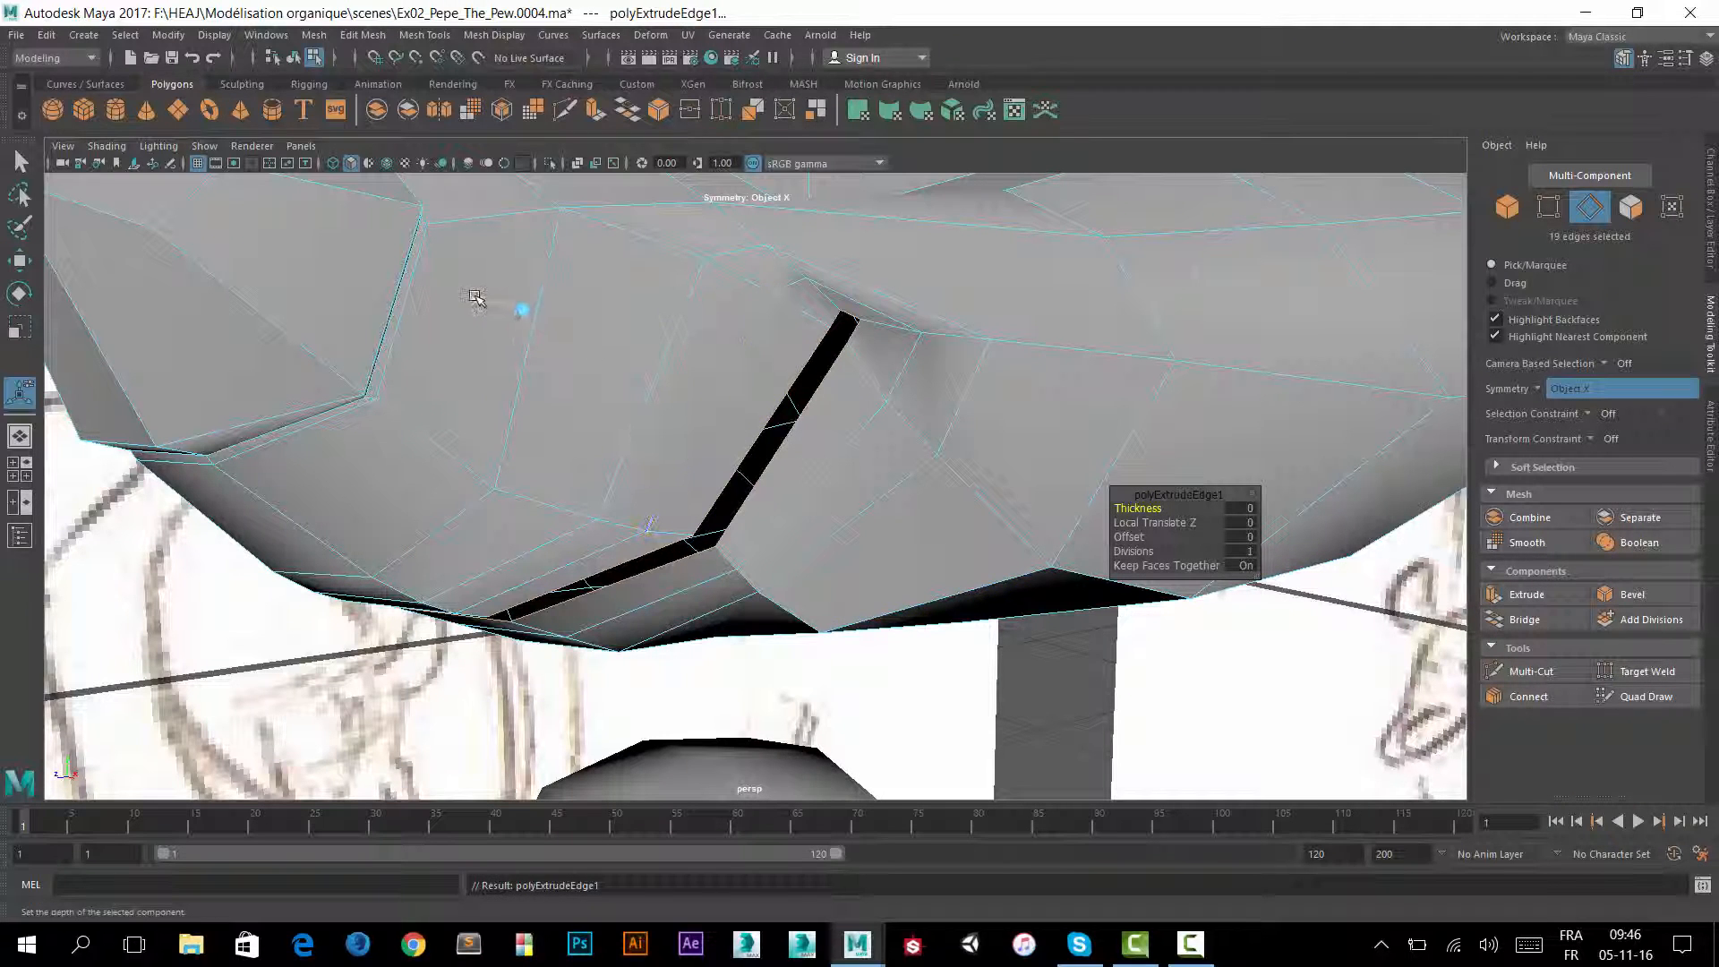
pyautogui.moveTo(480, 299); pyautogui.dragTo(490, 299)
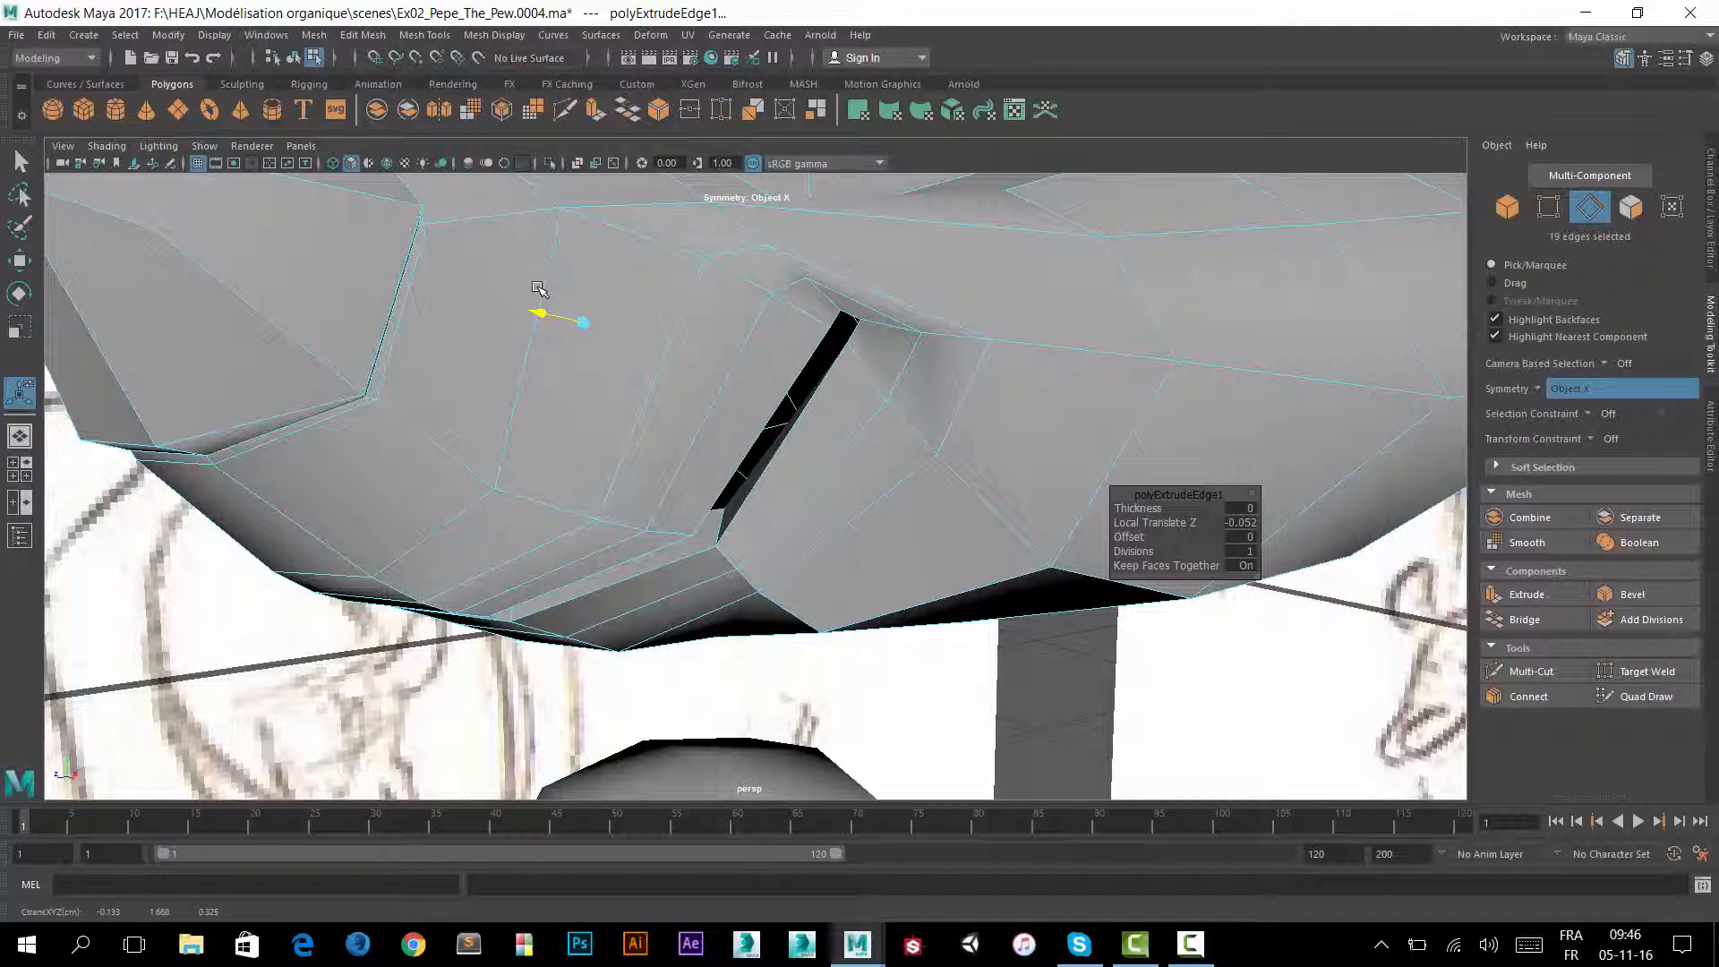
pyautogui.keyDown('alt'); pyautogui.moveTo(805, 376); pyautogui.dragTo(579, 484); pyautogui.keyUp('alt')
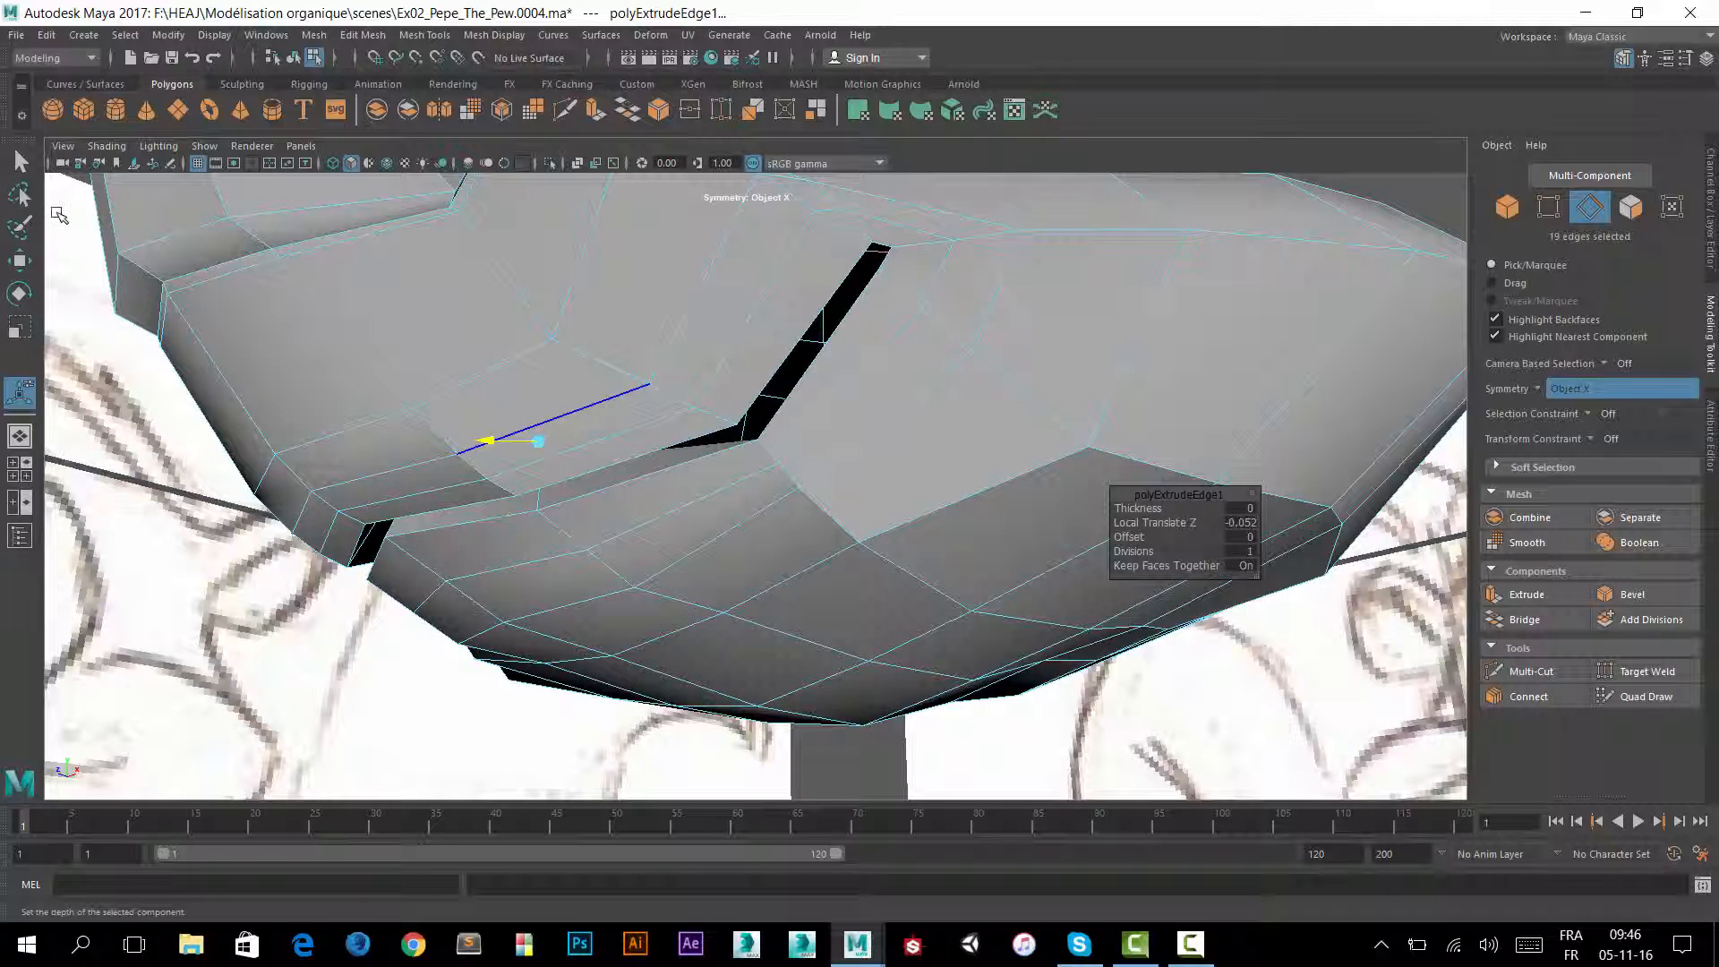
pyautogui.click(20, 163)
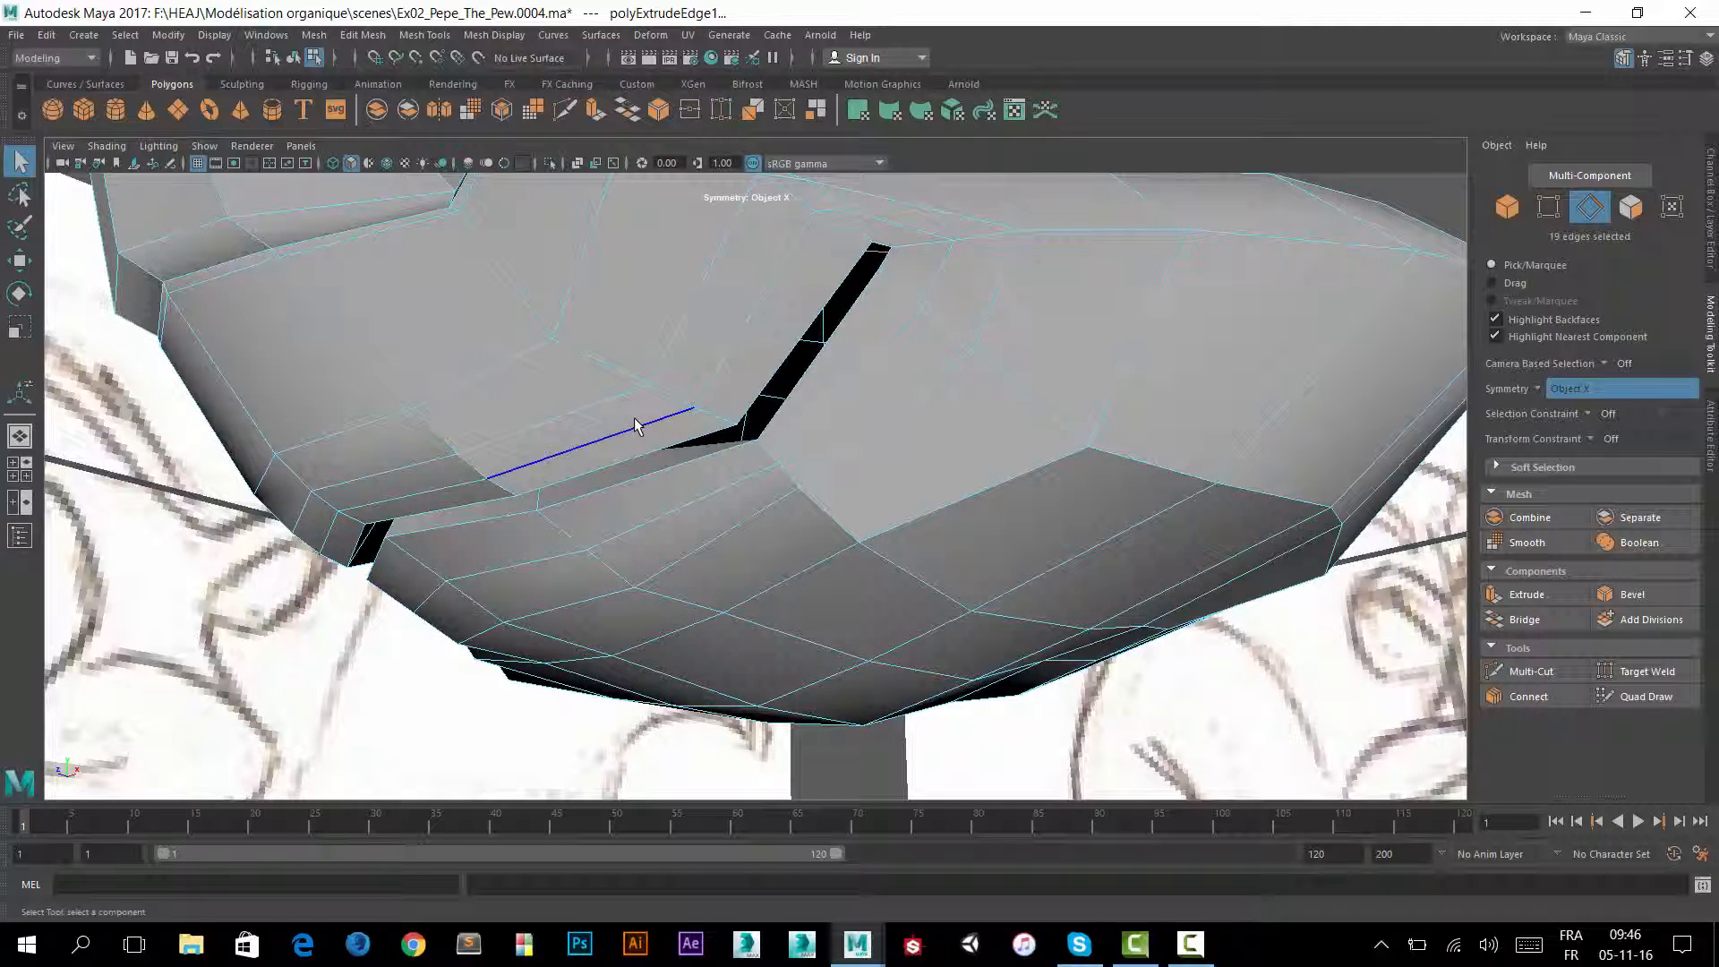
# Turn on the smooth mesh preview and examine the mouth and head shape from several angles.
pyautogui.press('3')
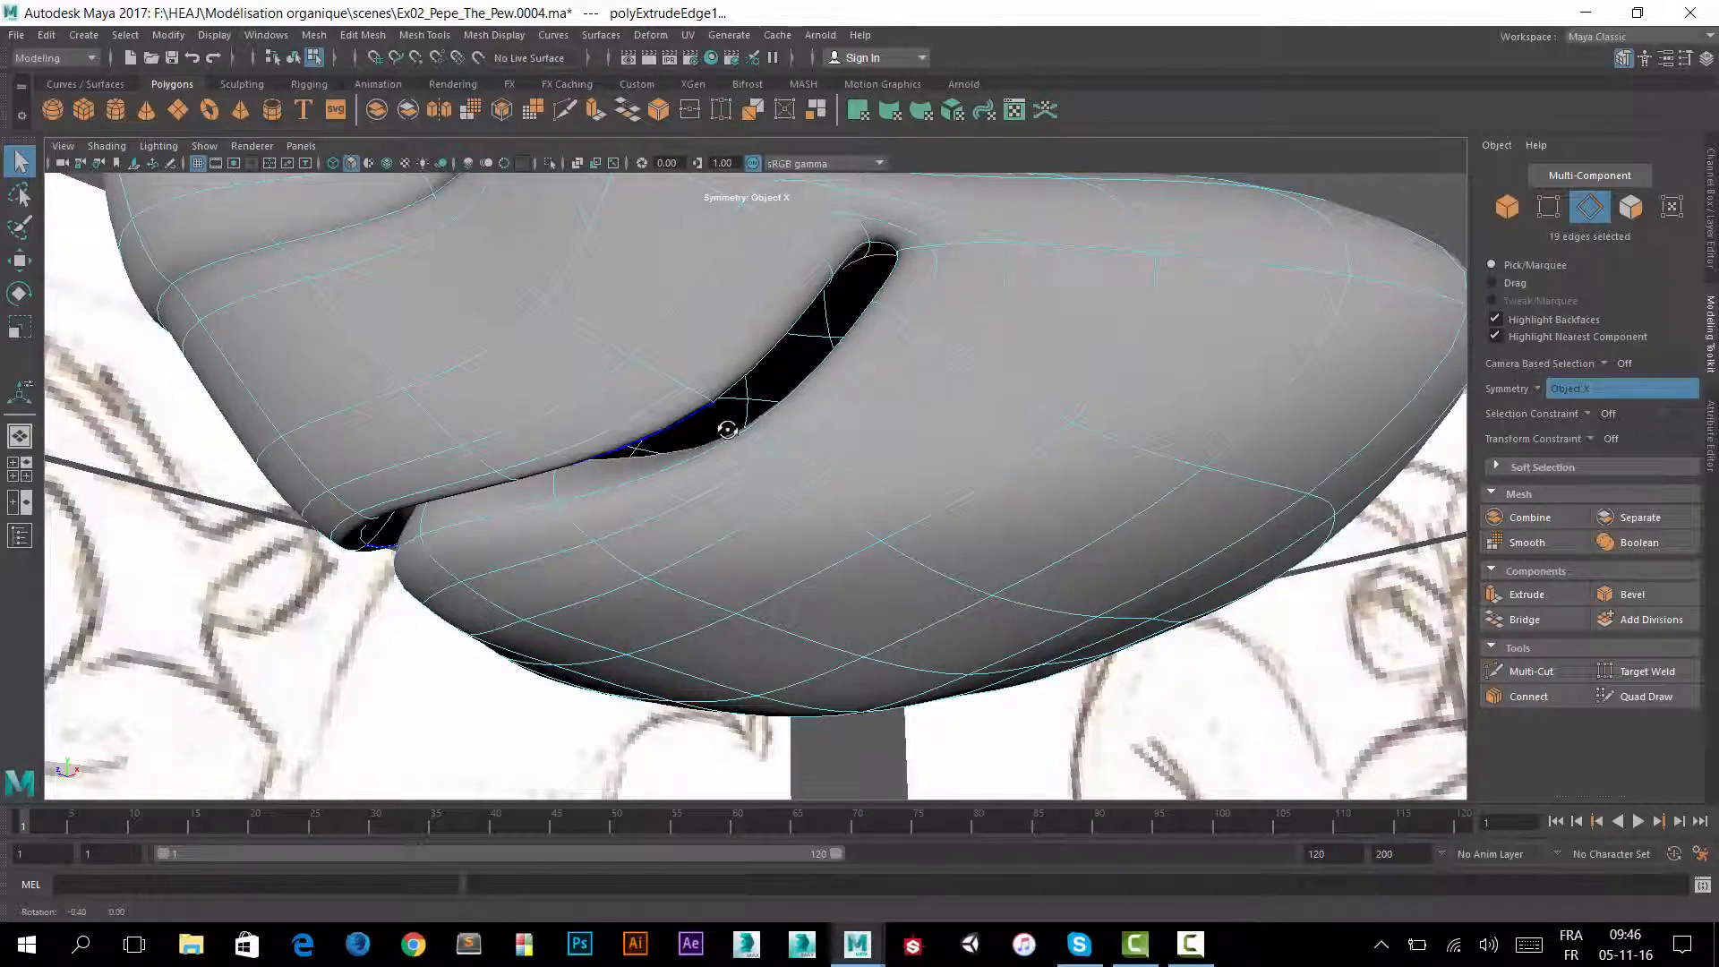
pyautogui.keyDown('alt'); pyautogui.moveTo(646, 421); pyautogui.dragTo(702, 399); pyautogui.keyUp('alt')
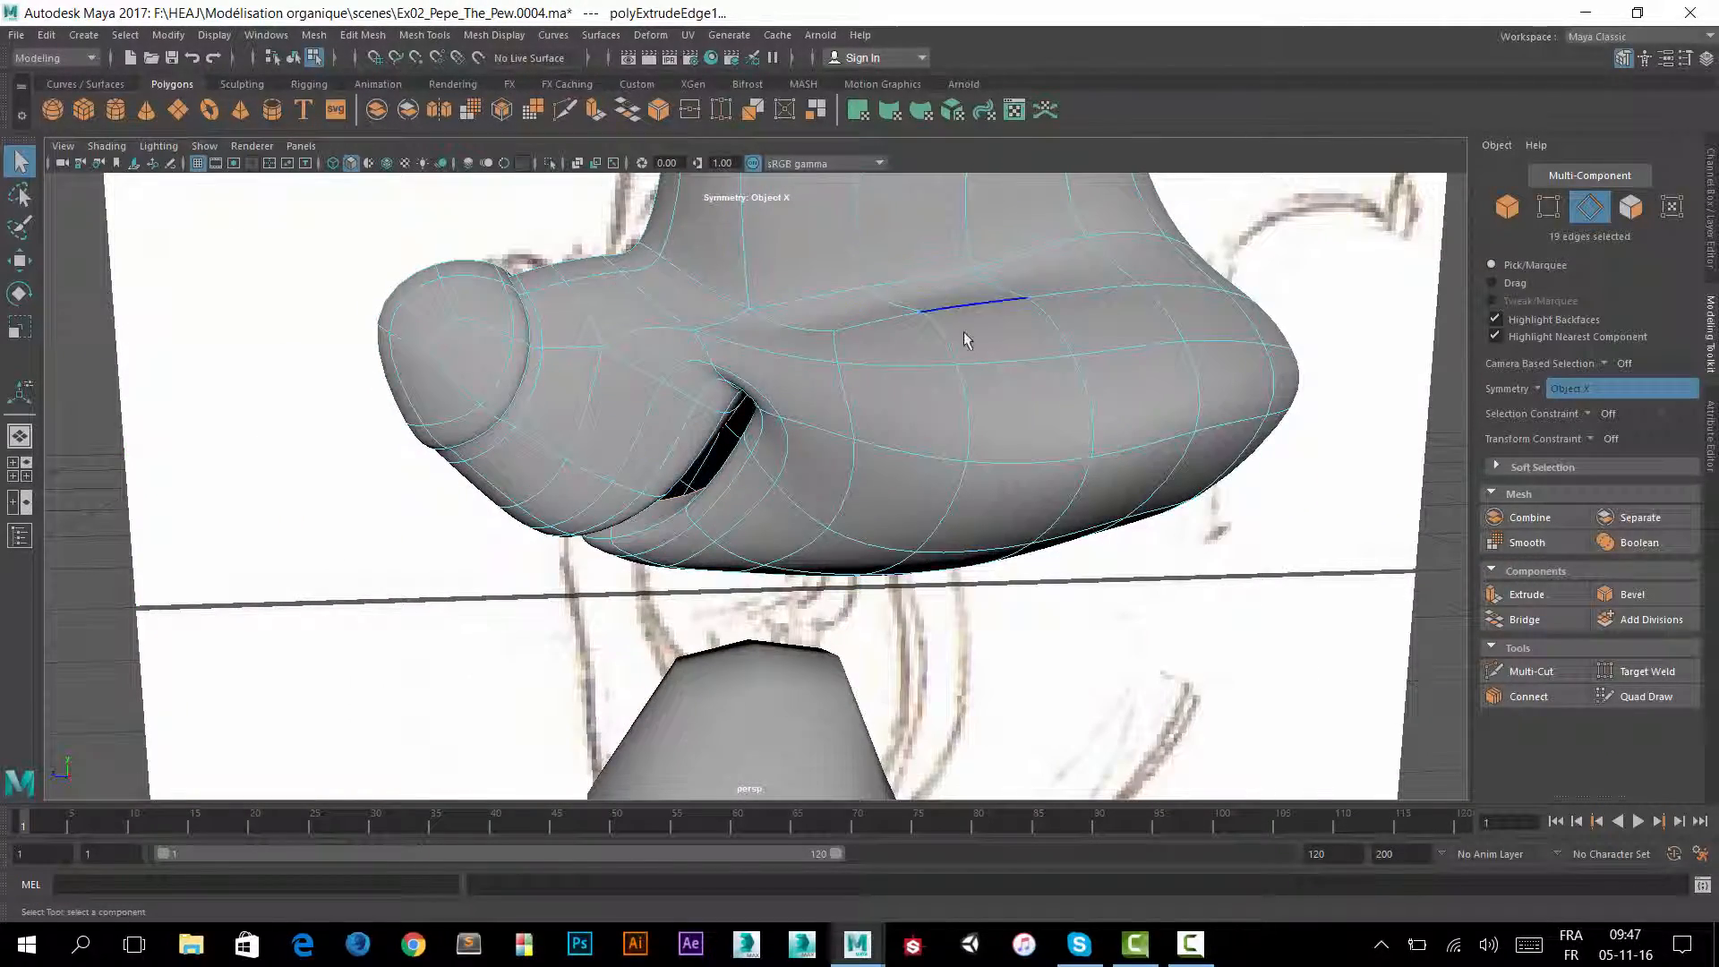
pyautogui.keyDown('alt'); pyautogui.moveTo(772, 465); pyautogui.dragTo(641, 478); pyautogui.keyUp('alt')
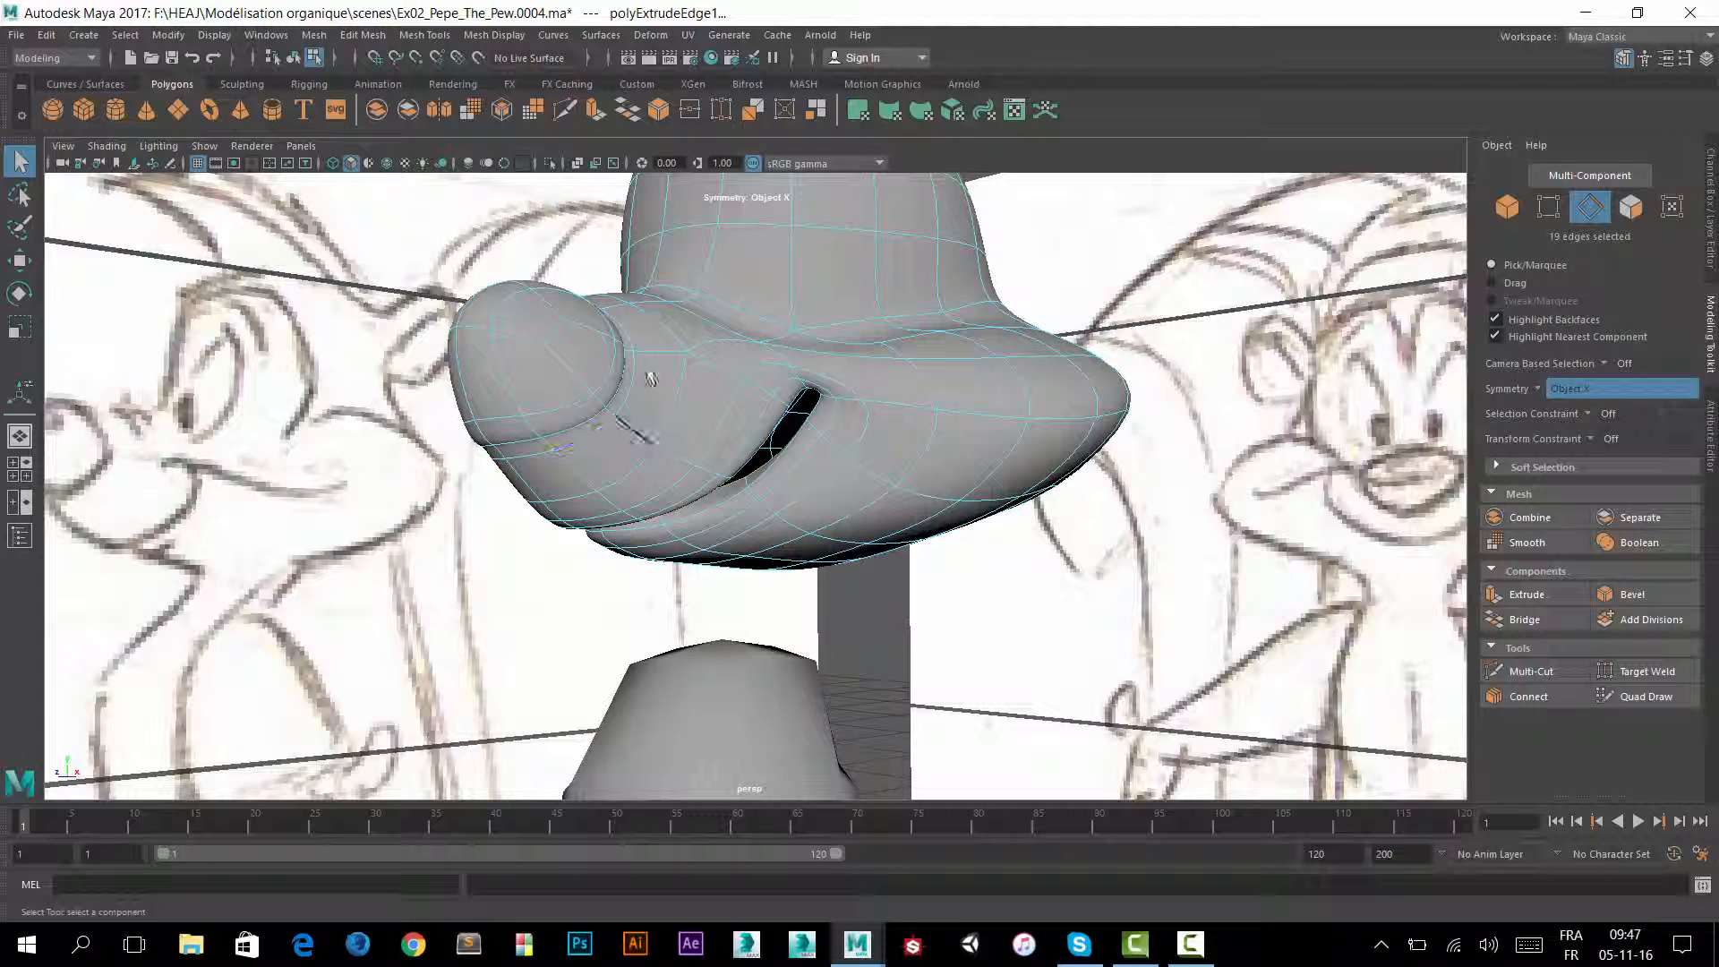
pyautogui.keyDown('alt'); pyautogui.moveTo(674, 410); pyautogui.dragTo(721, 339); pyautogui.keyUp('alt')
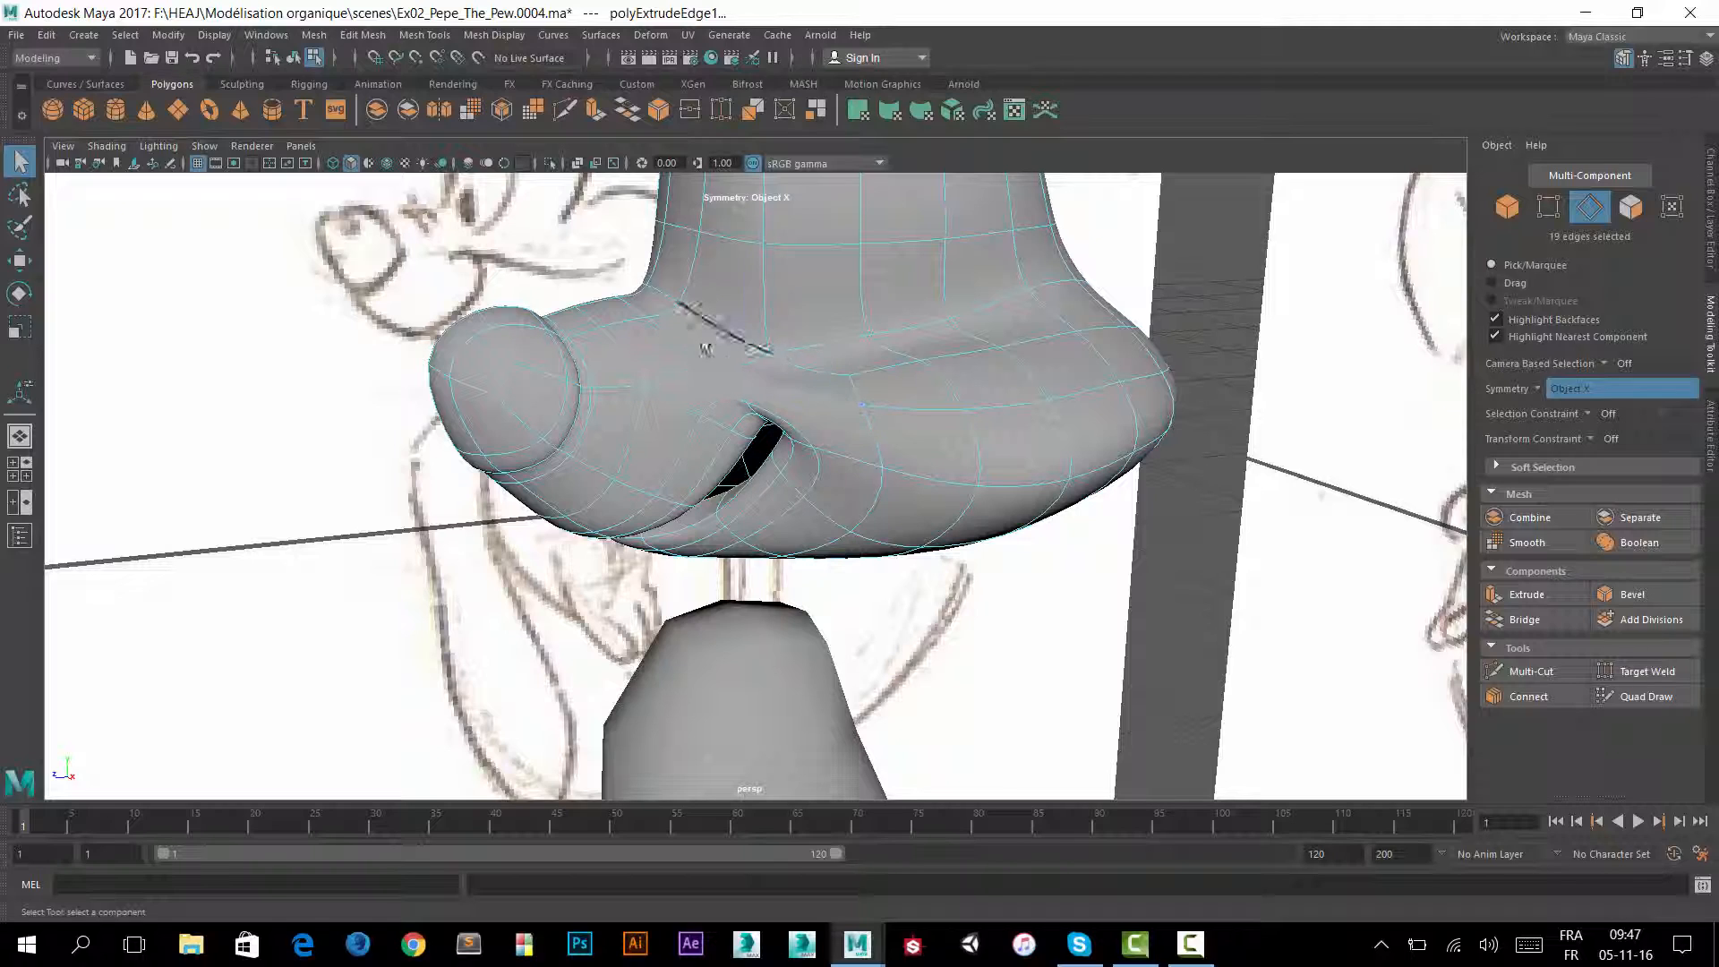
pyautogui.keyDown('alt'); pyautogui.moveTo(719, 360); pyautogui.dragTo(775, 307); pyautogui.keyUp('alt')
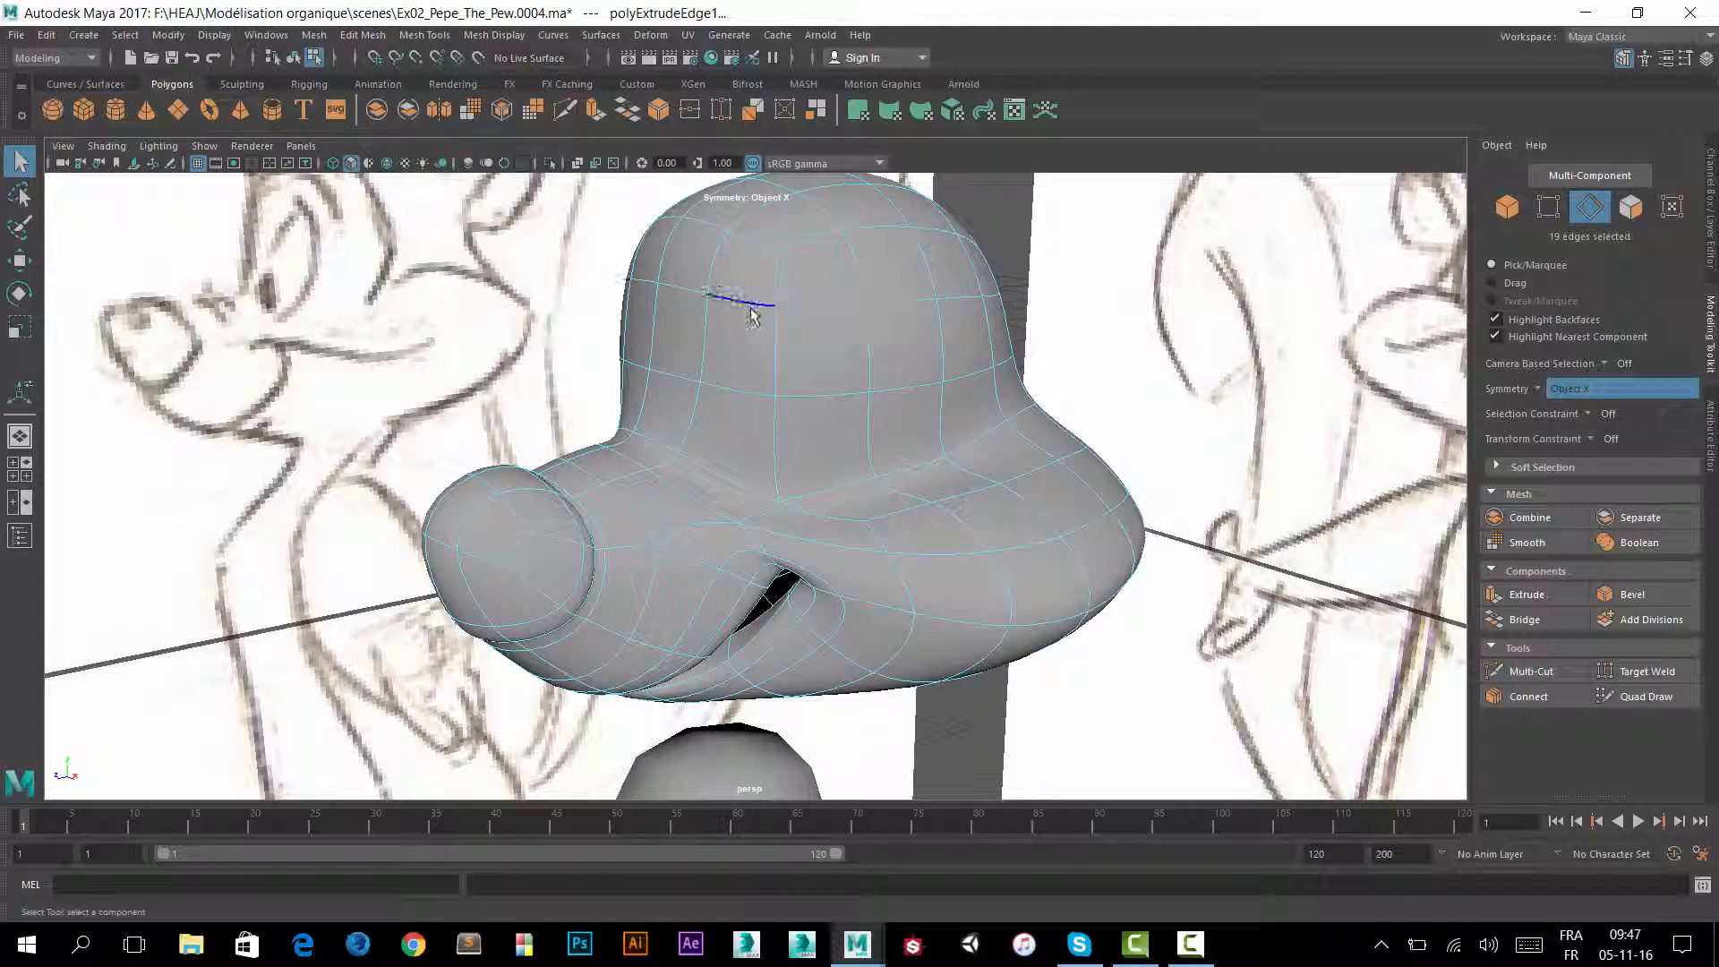